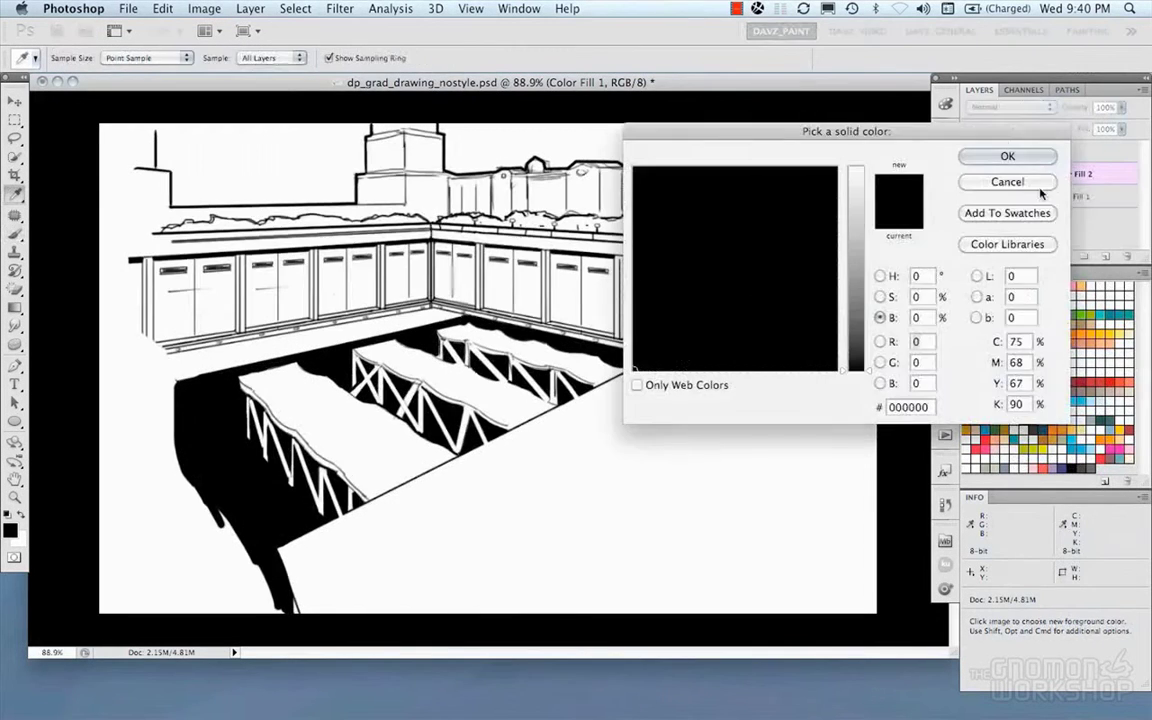
Step: Confirm the black fill for the line drawing and name its fill layer line
key(Return)
drag(1114, 151, 1127, 256)
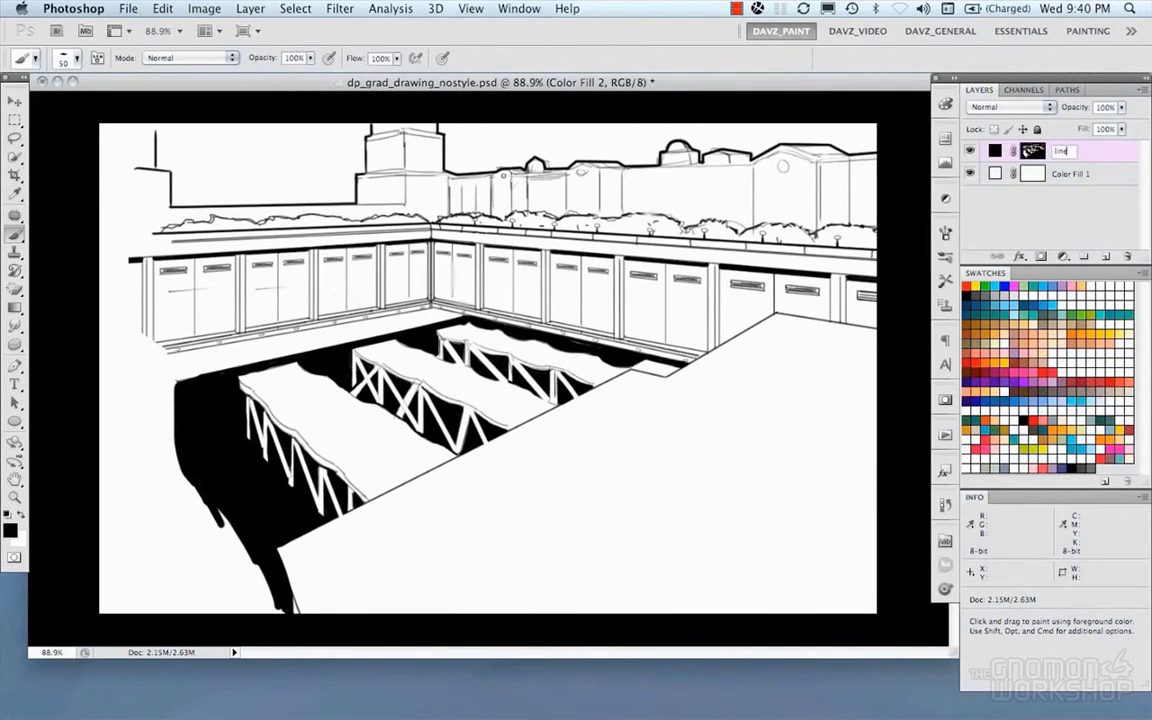
key(Return)
Step: Change the Color Fill 1 background to a medium blue and toggle the line layer off and on to compare
double_click(995, 174)
drag(759, 293, 763, 262)
mouse_move(858, 248)
mouse_down()
mouse_move(861, 294)
mouse_move(871, 269)
mouse_up()
key(Return)
click(969, 152)
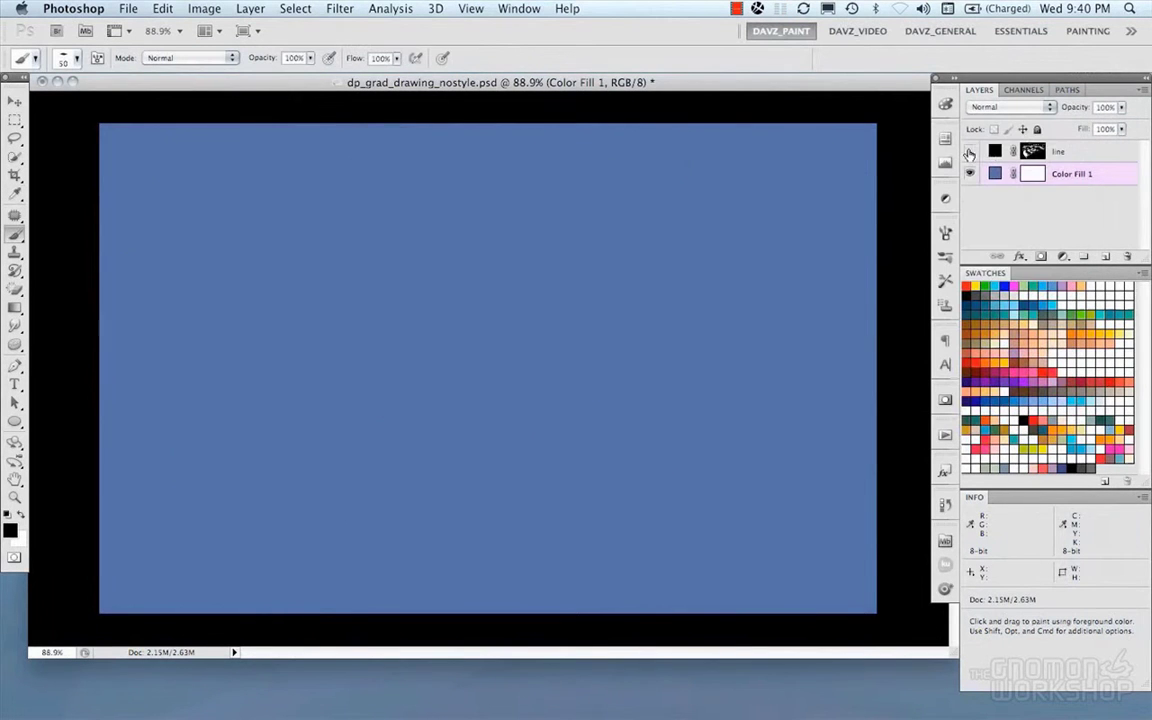
click(969, 151)
Step: Add a layer named shadow above the line layer and delete the layer mask of Color Fill 1
click(1060, 152)
click(1104, 257)
right_click(1034, 196)
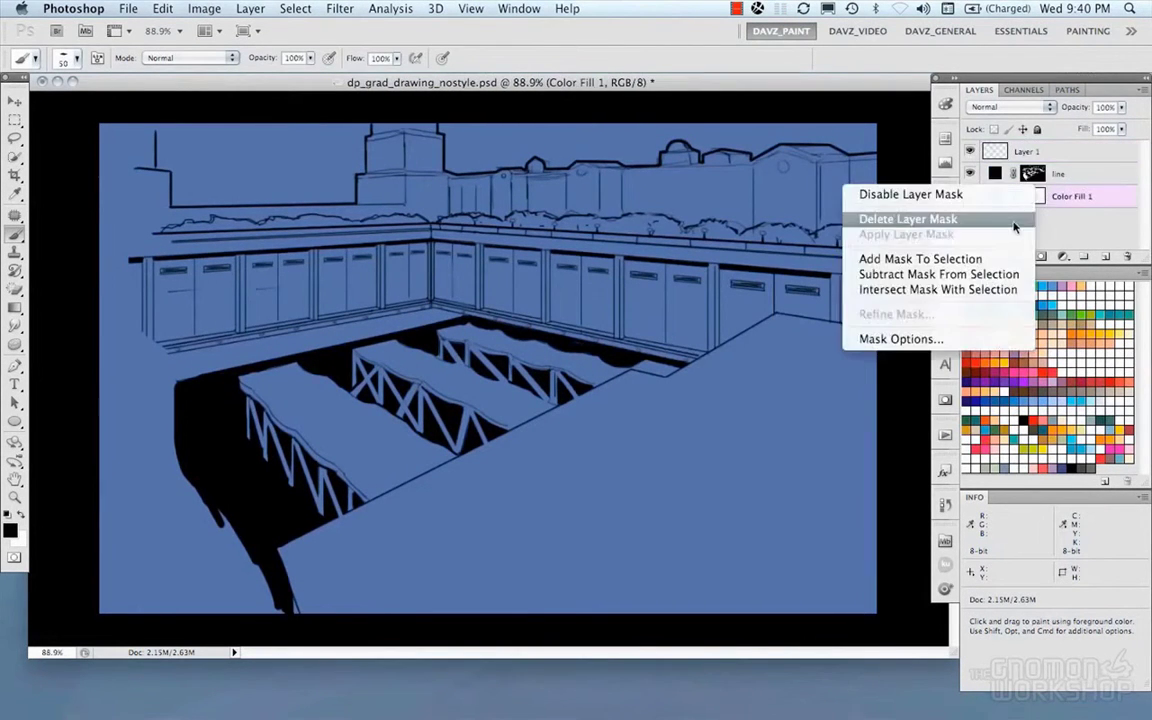
click(1012, 221)
double_click(1030, 151)
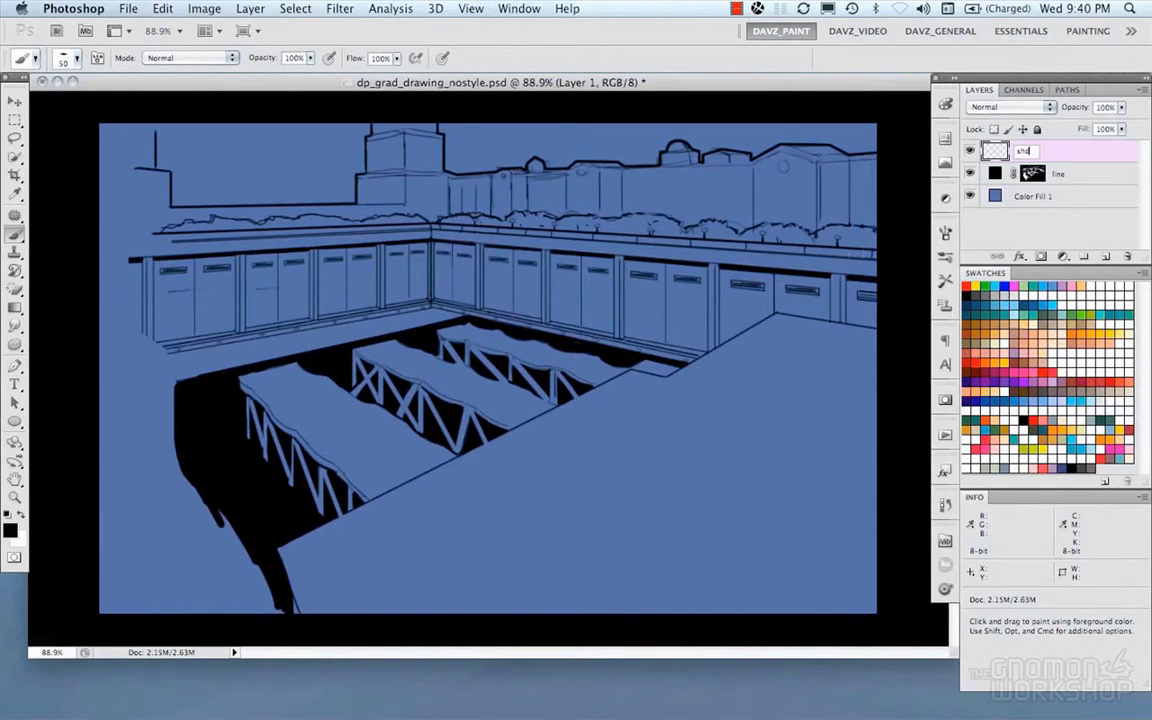
text(shadow)
key(Return)
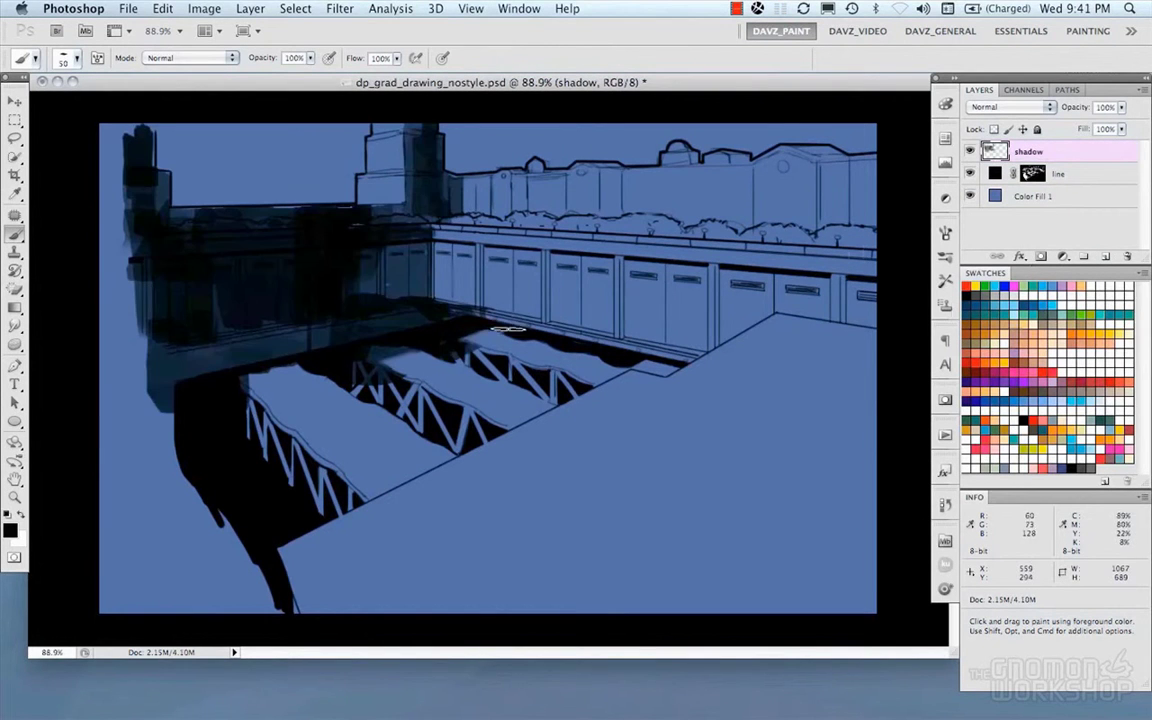
Step: Paint black shadows over the table supports, the shaded wall corner, a background building and the gaps between the sunlit wall's doors
mouse_move(465, 348)
mouse_down()
mouse_move(493, 379)
mouse_move(507, 356)
mouse_move(529, 378)
mouse_move(584, 402)
mouse_up()
mouse_move(364, 374)
mouse_down()
mouse_move(397, 388)
mouse_move(405, 408)
mouse_move(468, 411)
mouse_move(491, 436)
mouse_move(235, 383)
mouse_move(329, 511)
mouse_move(252, 380)
mouse_move(291, 451)
mouse_up()
drag(335, 238, 432, 247)
drag(493, 181, 528, 210)
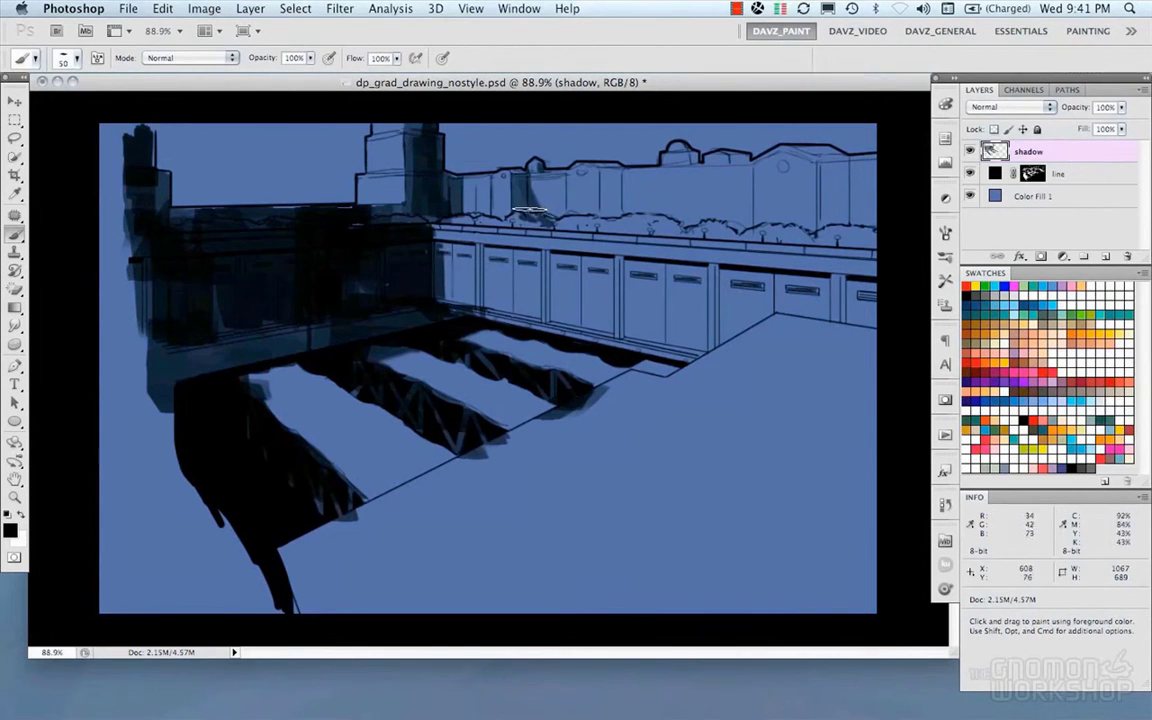
mouse_move(459, 218)
mouse_down()
mouse_move(438, 260)
mouse_move(455, 233)
mouse_move(468, 282)
mouse_up()
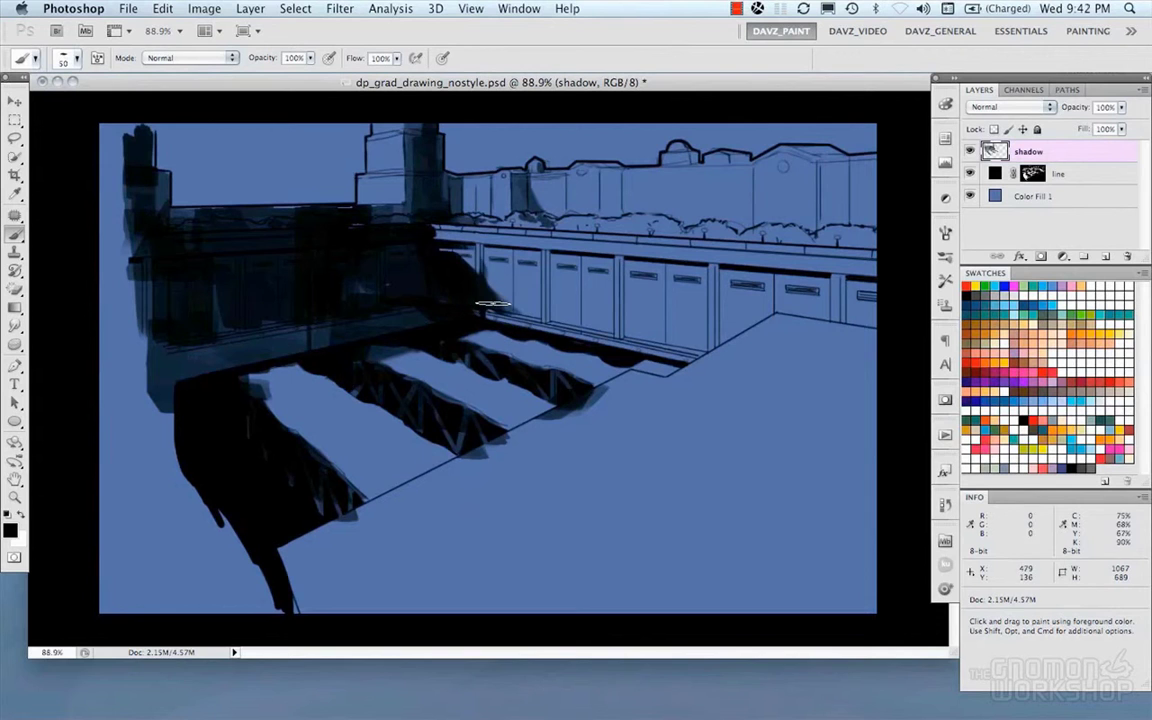
mouse_move(551, 248)
mouse_down()
mouse_move(505, 300)
mouse_move(575, 236)
mouse_move(560, 310)
mouse_move(643, 353)
mouse_move(600, 330)
mouse_move(639, 233)
mouse_move(768, 280)
mouse_up()
drag(840, 271, 875, 325)
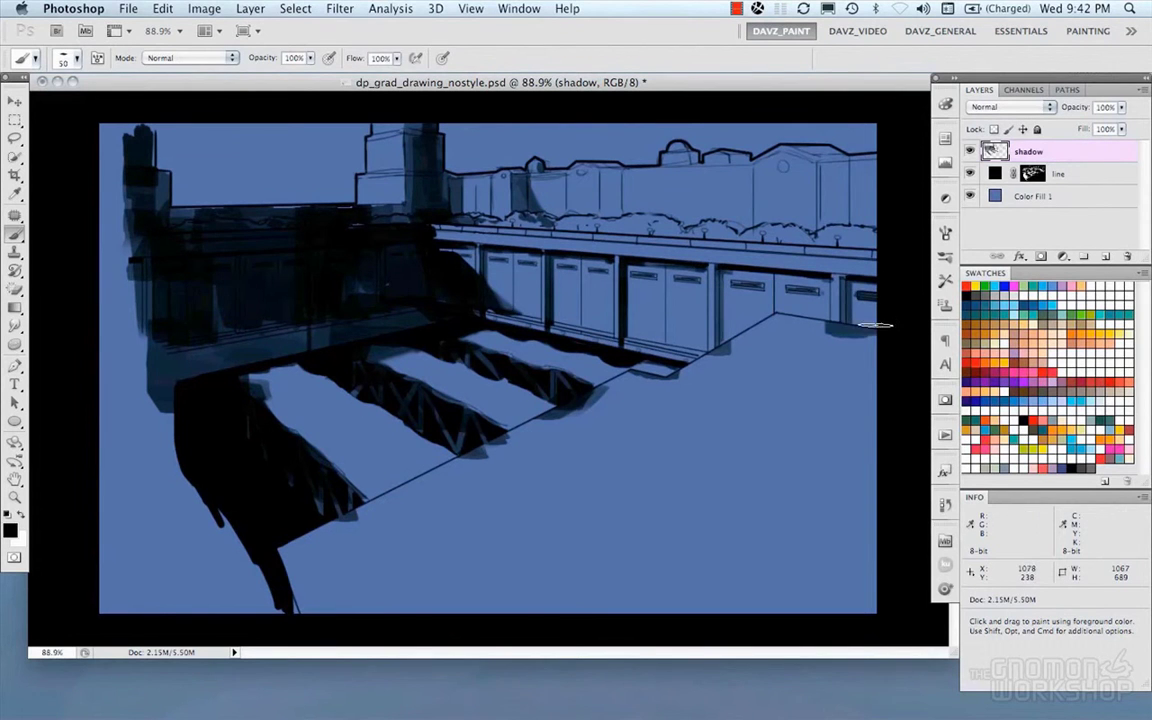
Step: Outline the large foreground roof with the Polygonal Lasso, fill it with black and deselect
key(l)
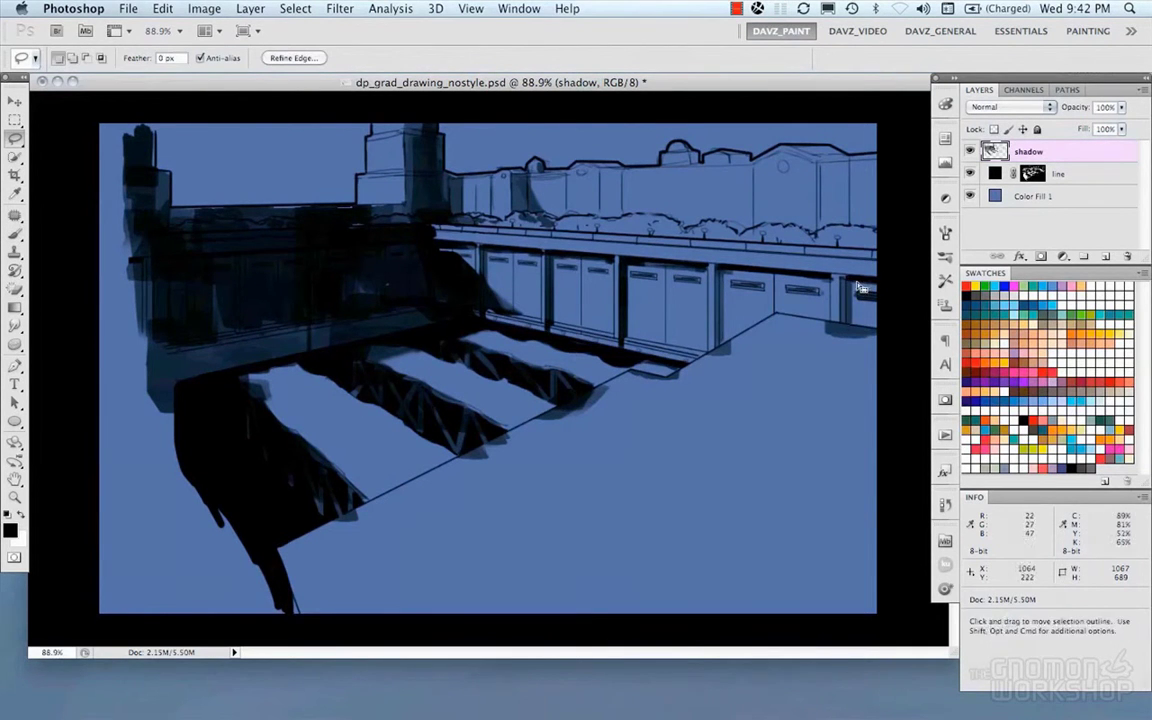
key(shift+l)
click(668, 375)
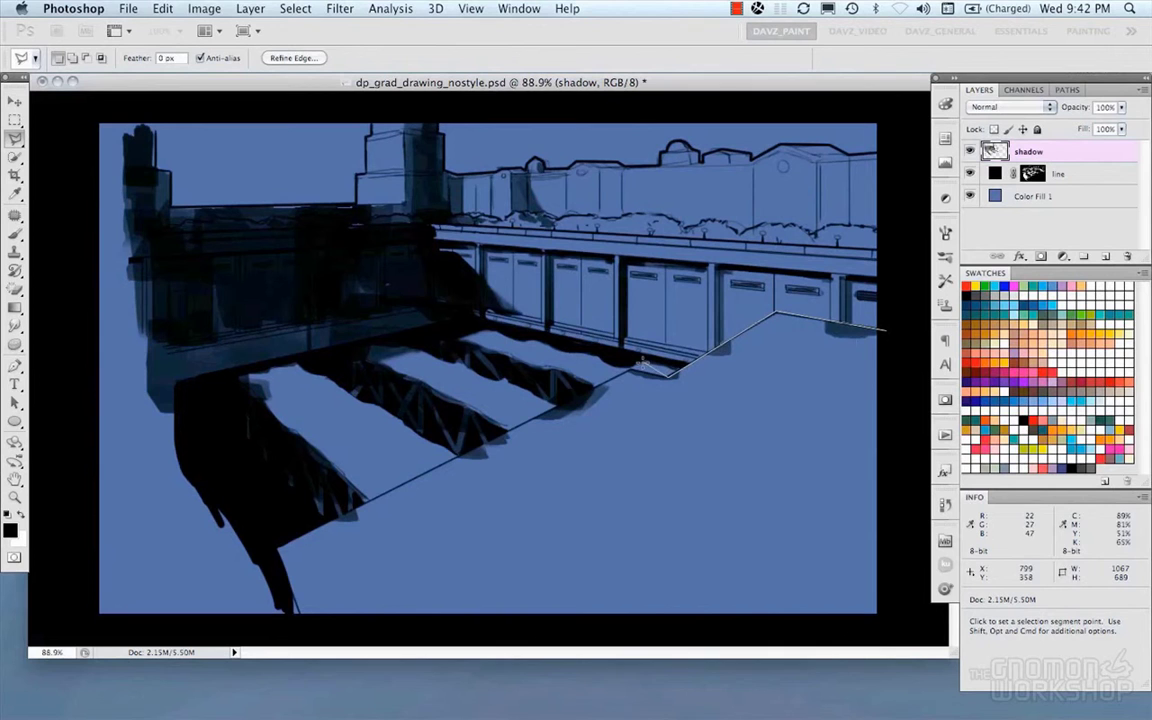
click(460, 450)
click(278, 548)
click(300, 615)
click(888, 615)
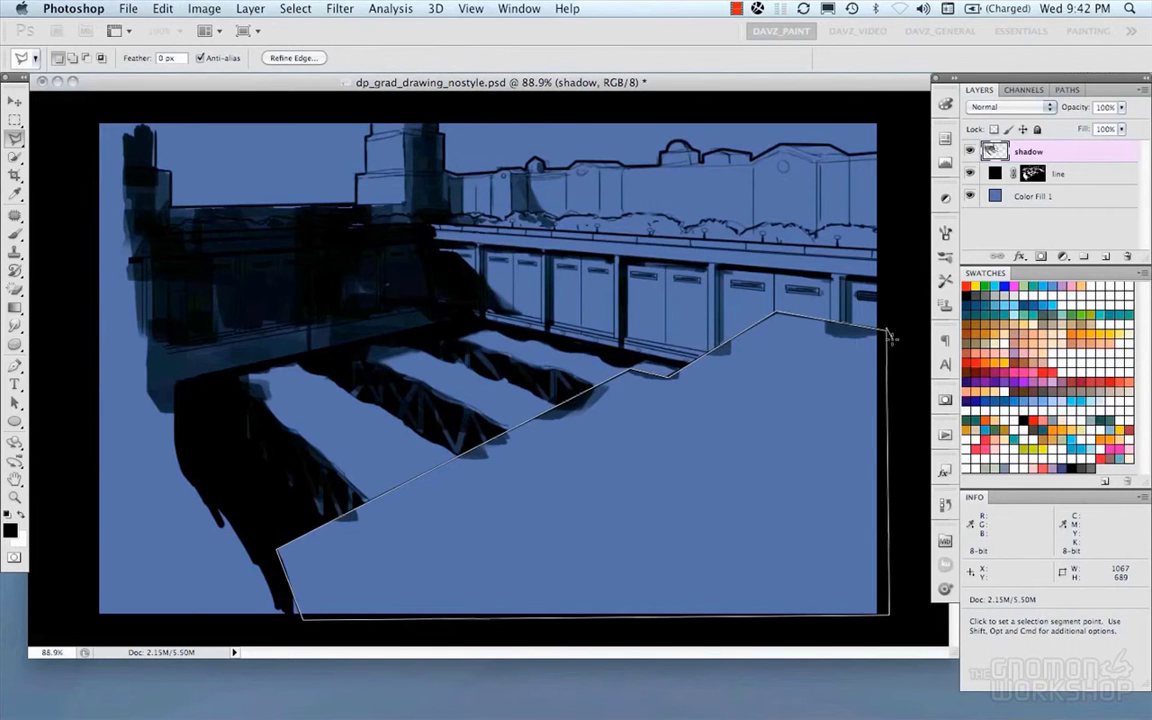
click(888, 328)
key(alt+BackSpace)
key(super+d)
Step: Brush more black shadow along the drawing's left edge, over the tables' far ends and onto a background building
key(b)
drag(222, 515, 240, 606)
drag(130, 135, 122, 280)
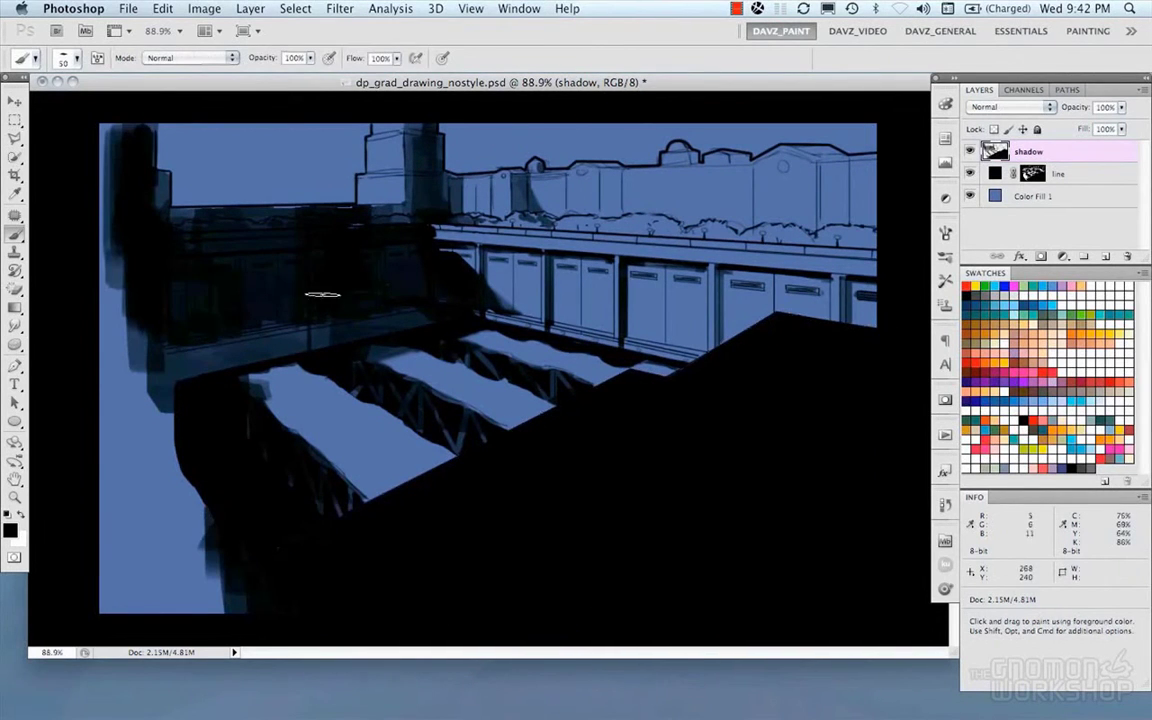
mouse_move(352, 370)
mouse_down()
mouse_move(322, 356)
mouse_move(356, 380)
mouse_move(306, 384)
mouse_move(340, 385)
mouse_move(453, 342)
mouse_move(298, 402)
mouse_up()
drag(484, 332, 499, 304)
mouse_move(613, 165)
mouse_down()
mouse_move(635, 215)
mouse_move(665, 237)
mouse_move(707, 227)
mouse_up()
Step: Paint finer black shadows with a smaller brush on the shrubs, the distant buildings' side faces and the tower's dark side
key(bracketleft)
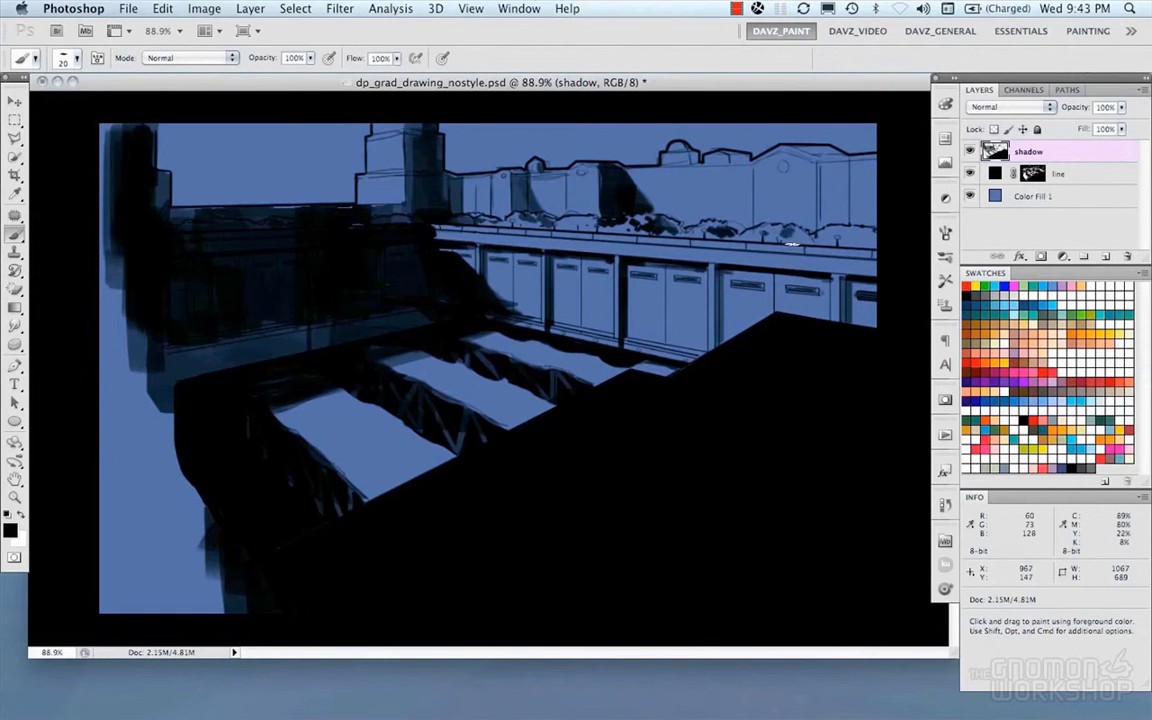
drag(843, 226, 868, 236)
drag(818, 218, 838, 218)
drag(830, 157, 838, 222)
drag(866, 168, 862, 244)
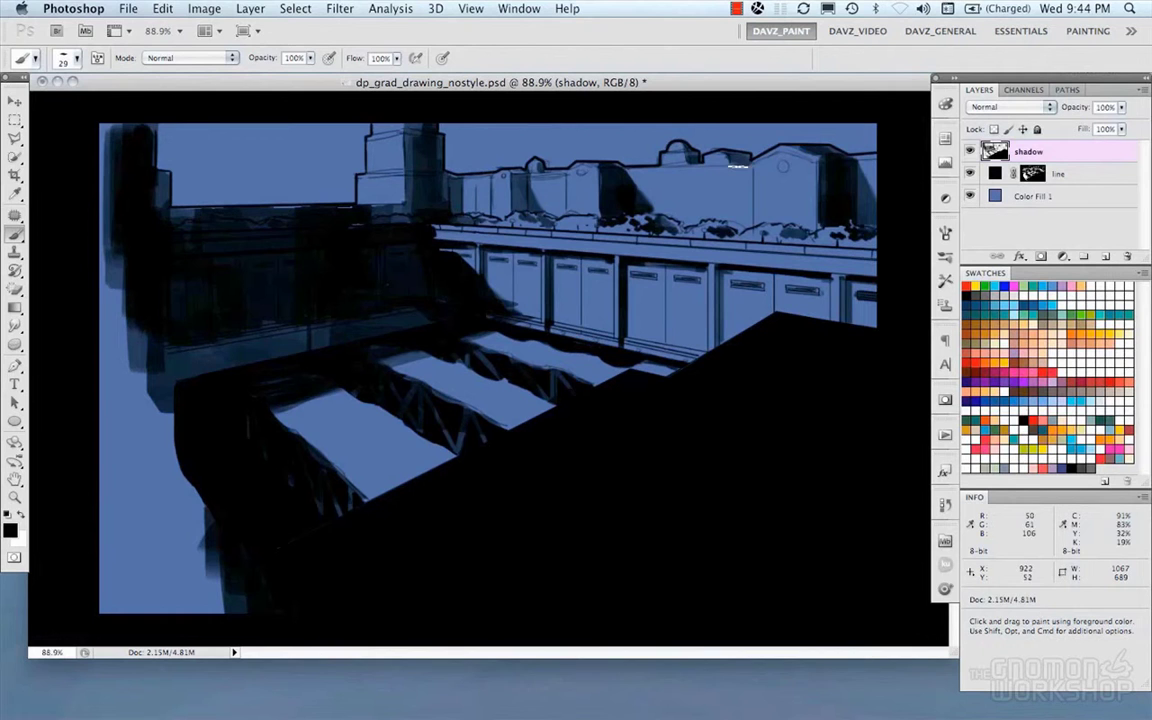
drag(463, 189, 310, 208)
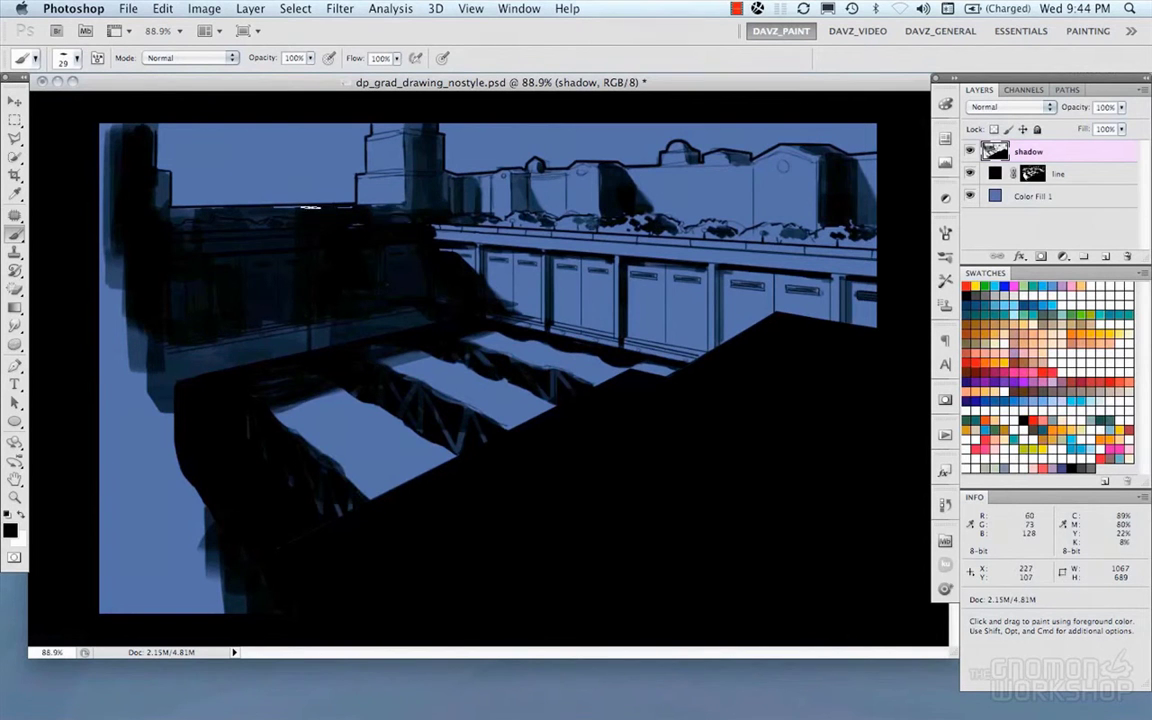
mouse_move(412, 124)
mouse_down()
mouse_move(430, 175)
mouse_move(412, 184)
mouse_up()
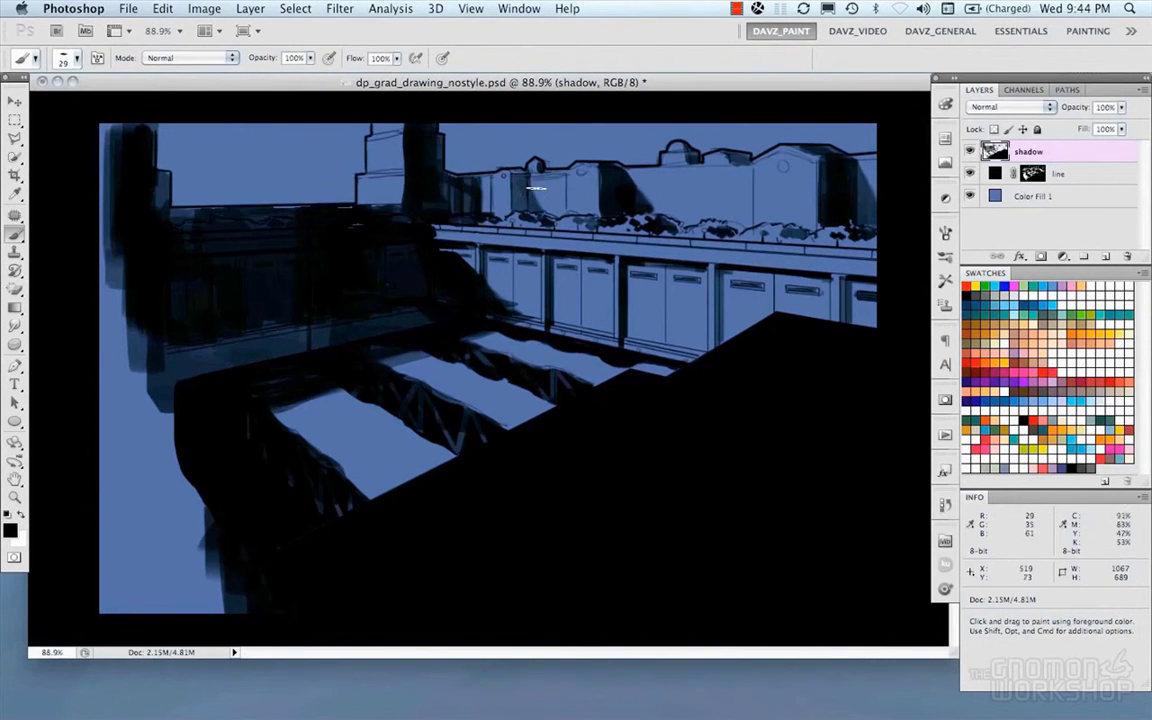
Step: Lower the shadow layer's opacity to 50% and move it below the line layer
click(1121, 107)
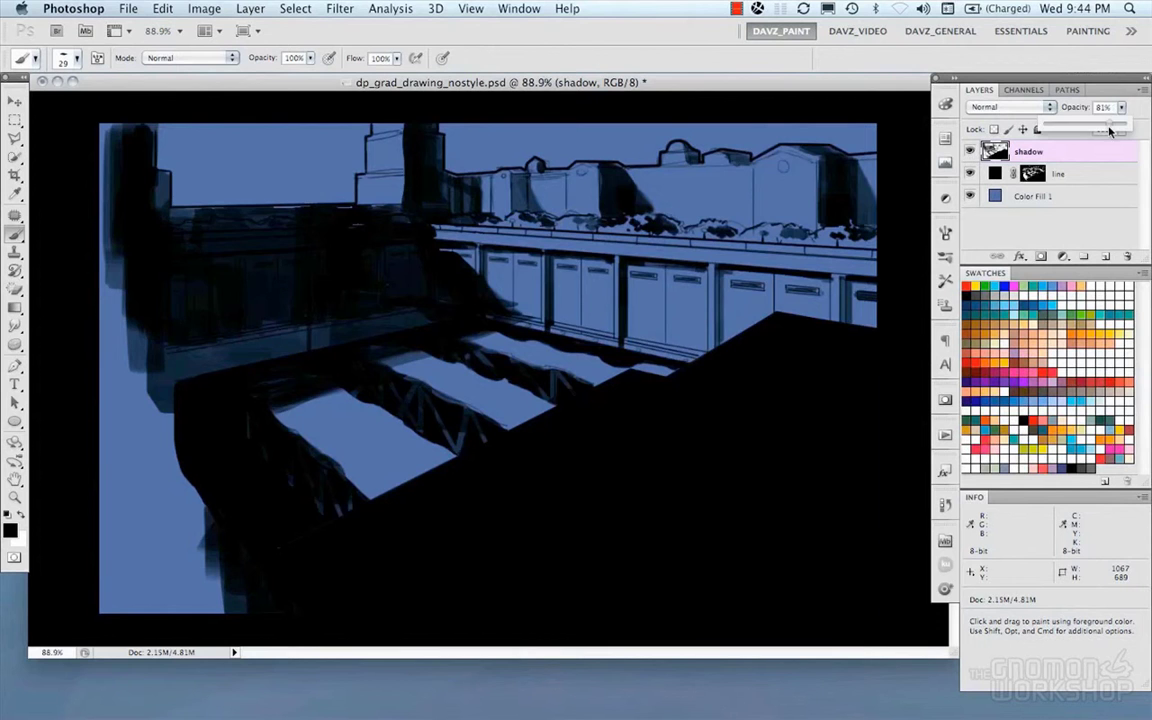
drag(1124, 128, 1085, 133)
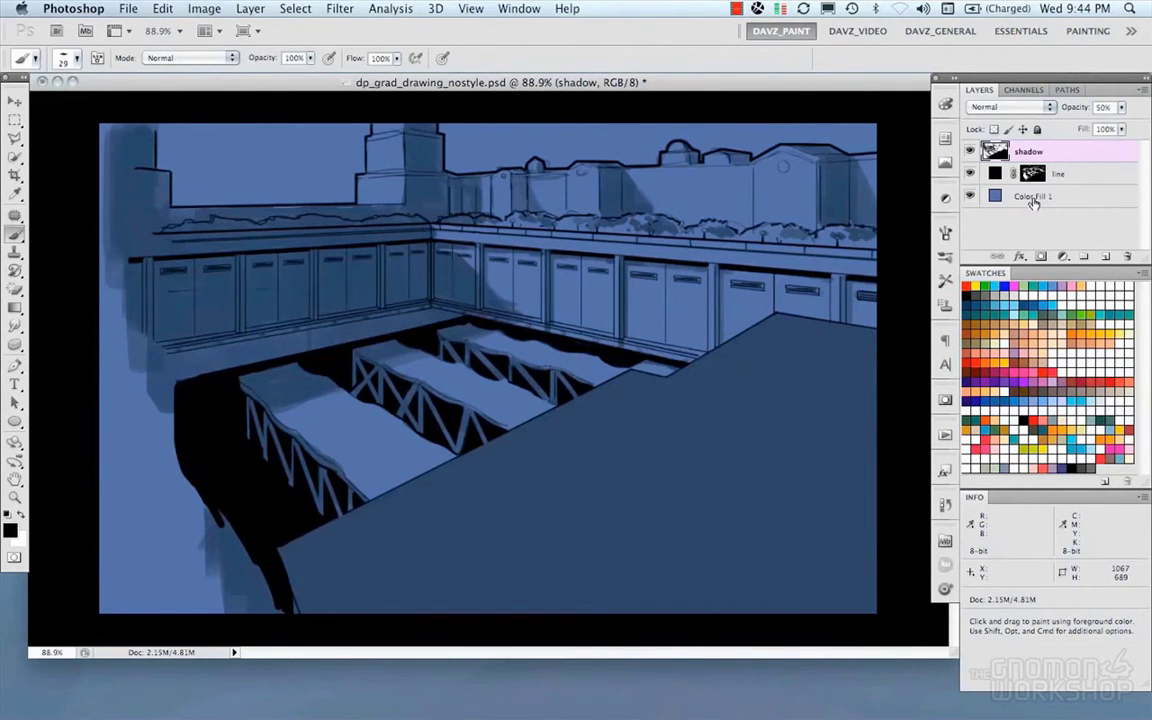
drag(1000, 152, 996, 168)
Step: Recolor the line layer's fill from black to a very dark blue
double_click(994, 152)
drag(866, 314, 866, 291)
mouse_move(787, 295)
mouse_down()
mouse_move(760, 299)
mouse_move(771, 317)
mouse_move(772, 284)
mouse_up()
drag(868, 291, 872, 357)
key(Return)
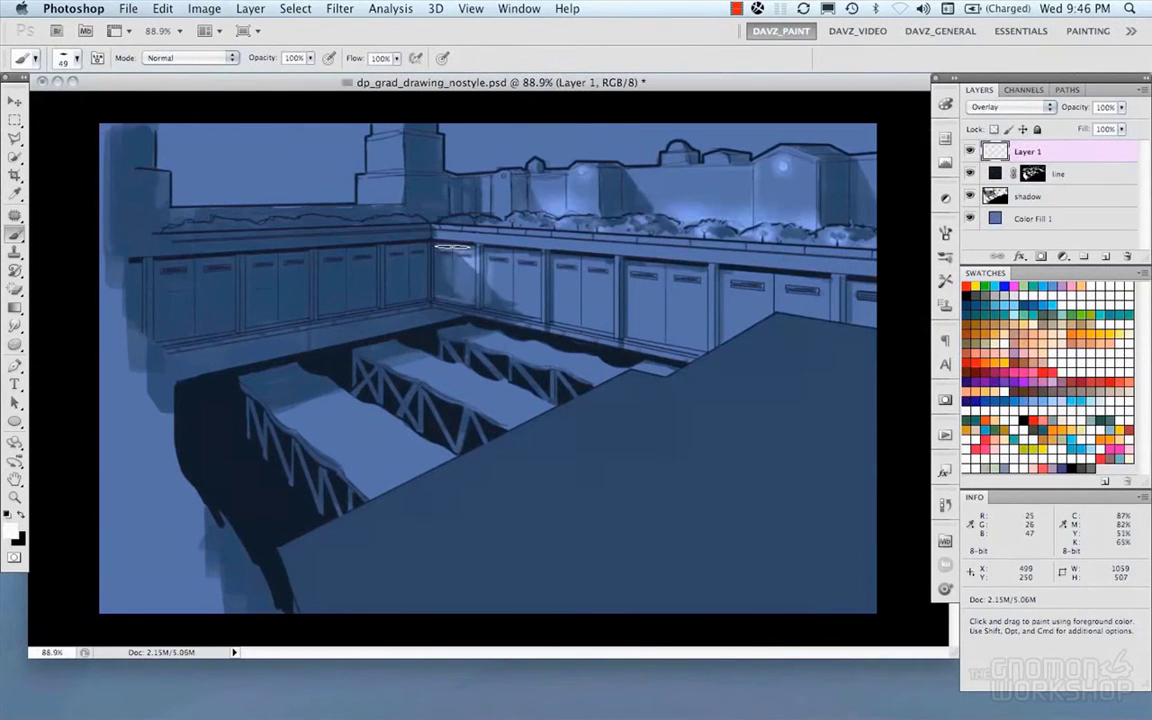
Step: Brush white light onto the moonlit wall's doors on the Overlay layer
mouse_move(420, 258)
mouse_down()
mouse_move(530, 289)
mouse_move(568, 326)
mouse_up()
mouse_move(588, 268)
mouse_down()
mouse_move(595, 338)
mouse_move(606, 328)
mouse_up()
key(])
mouse_move(638, 267)
mouse_down()
mouse_move(640, 346)
mouse_move(657, 267)
mouse_move(681, 351)
mouse_move(698, 293)
mouse_move(660, 293)
mouse_move(652, 331)
mouse_move(743, 300)
mouse_move(732, 328)
mouse_move(764, 287)
mouse_move(788, 300)
mouse_move(811, 288)
mouse_move(775, 281)
mouse_move(872, 316)
mouse_up()
Step: Paint straight white highlight strokes along the ledge above the moonlit doors, from the wall corner to the drawing's edge
click(437, 231)
shift+click(865, 261)
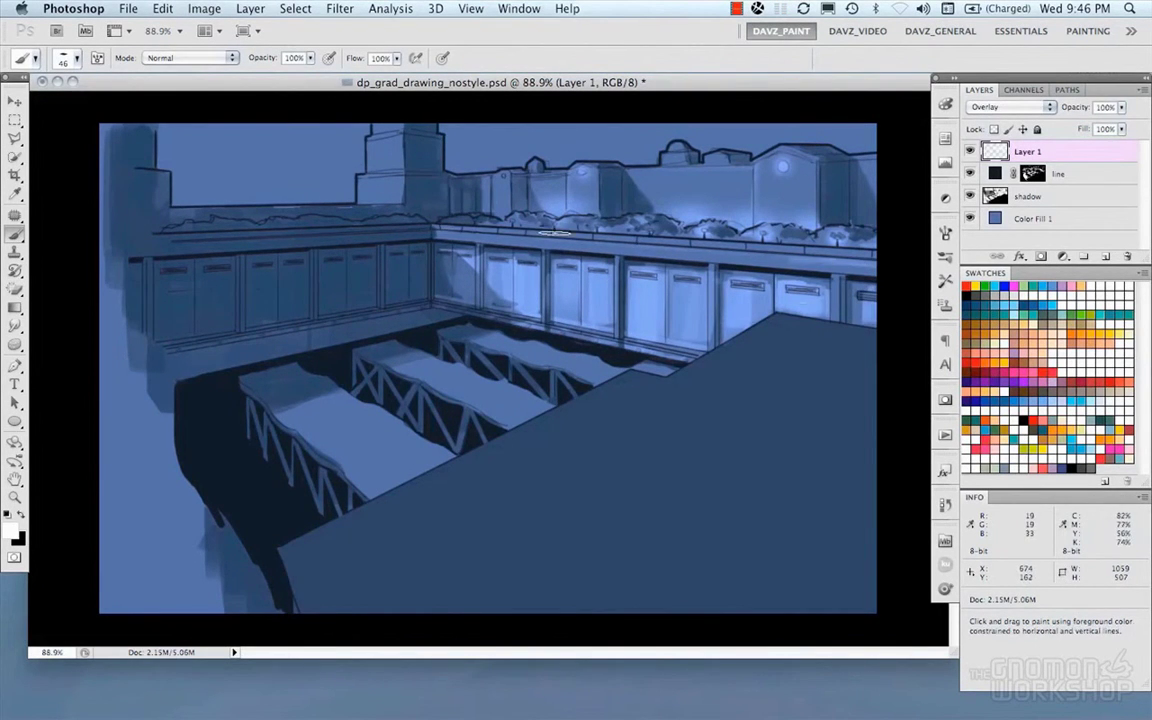
click(438, 234)
shift+click(866, 263)
shift+click(440, 236)
shift+click(869, 264)
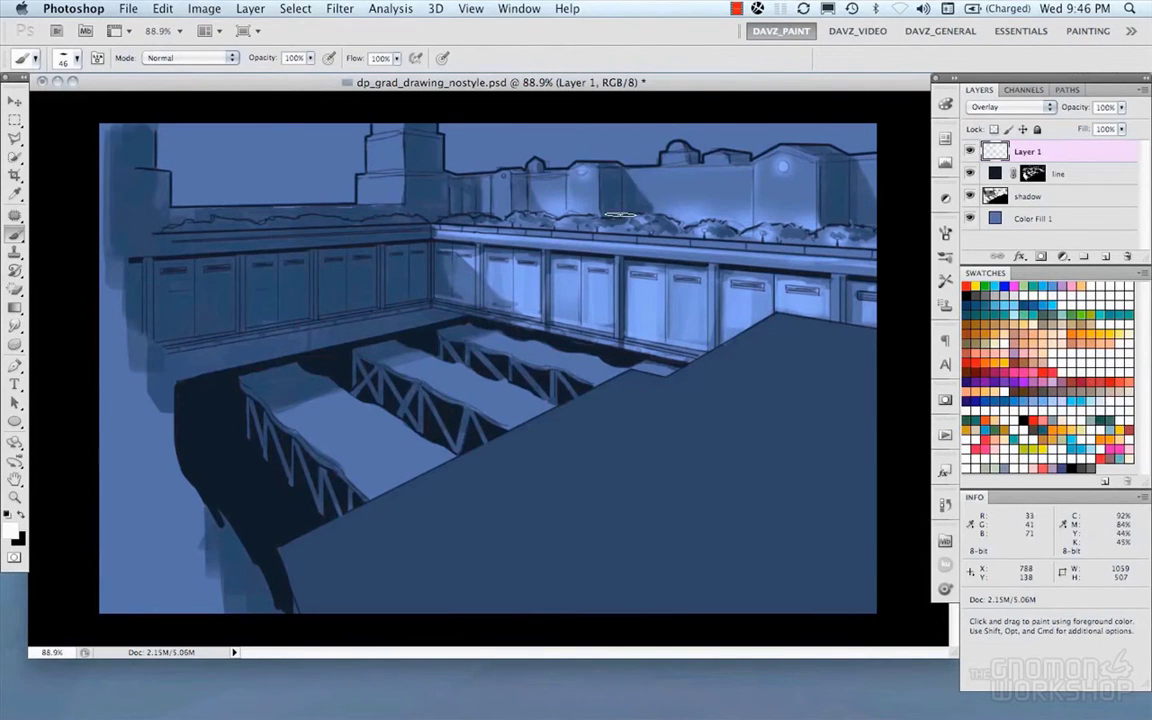
Step: Add white highlights to the tower's lit face, the shaded wall's upper edge and the distant buildings
mouse_move(389, 149)
mouse_down()
mouse_move(358, 165)
mouse_move(386, 188)
mouse_up()
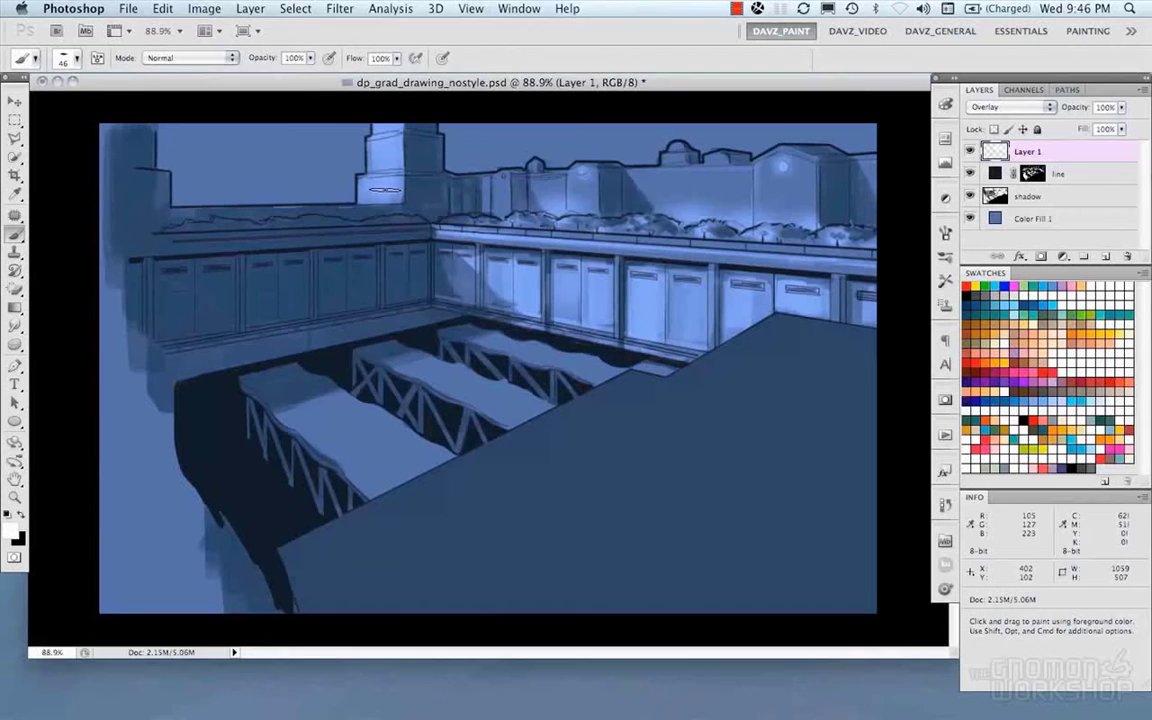
drag(192, 201, 355, 213)
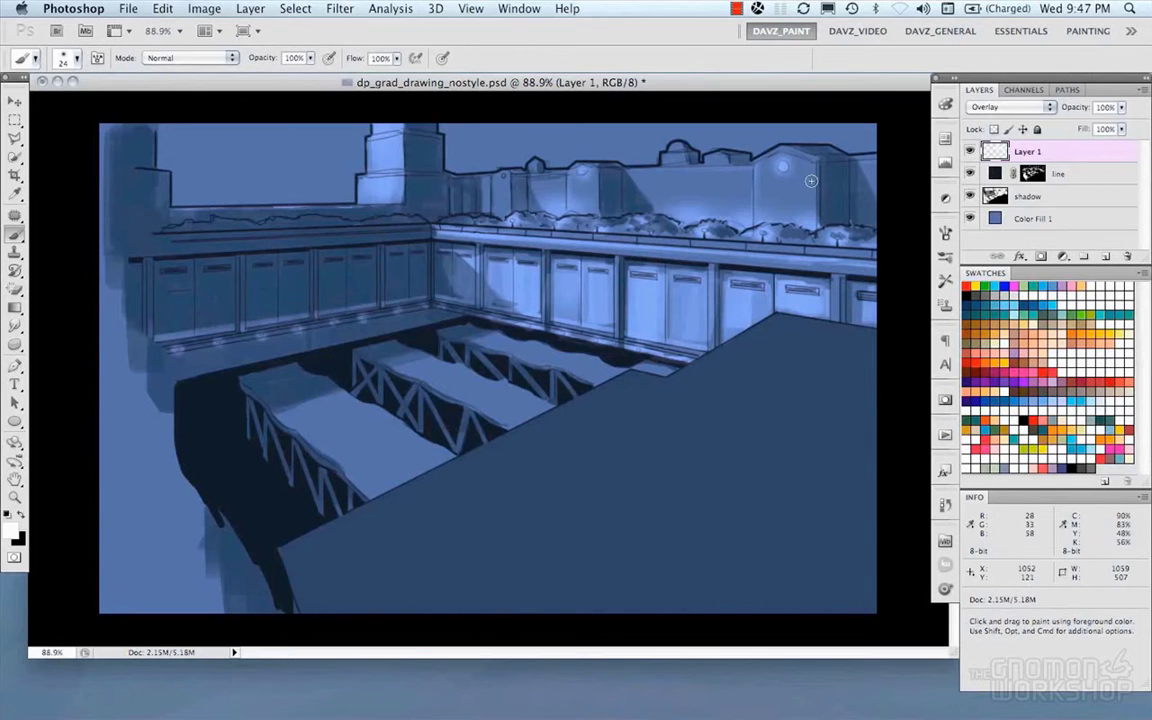
drag(515, 173, 487, 219)
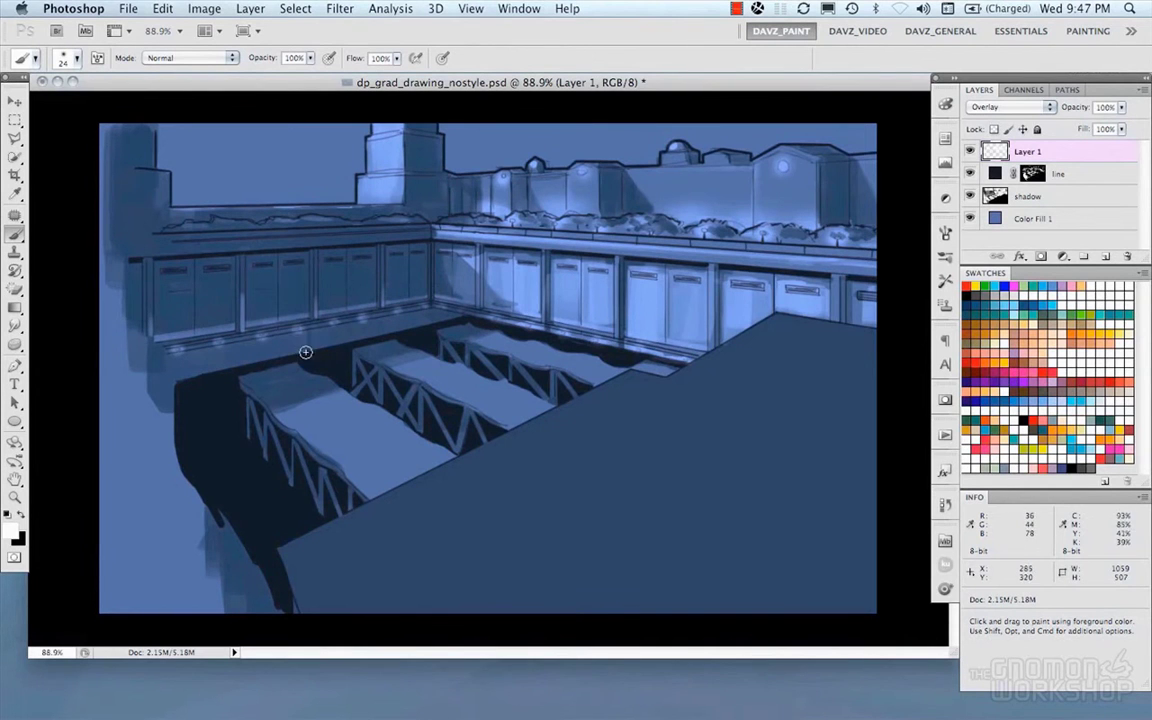
Step: Load the Flat brush preset and paint white highlight bands across the three wavy table tops, plus a touch on the left building
click(946, 300)
scroll(860, 380, down, 2)
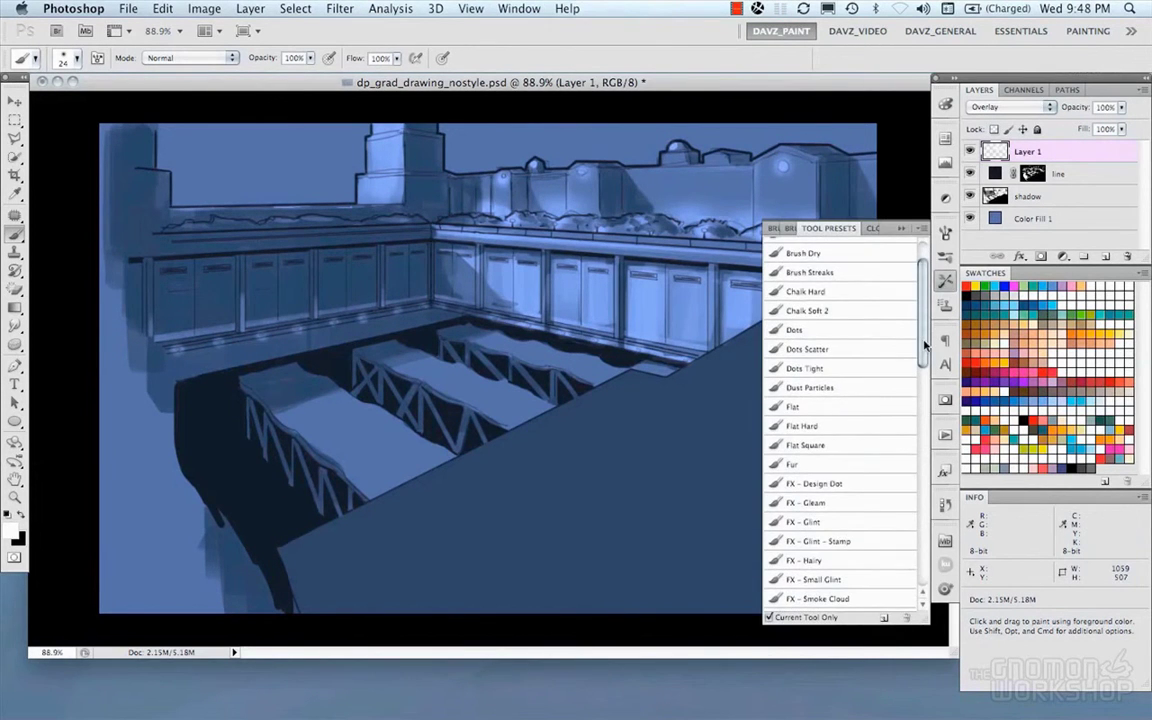
click(802, 399)
mouse_move(275, 411)
mouse_down()
mouse_move(347, 394)
mouse_move(320, 414)
mouse_move(385, 409)
mouse_move(312, 427)
mouse_move(342, 436)
mouse_move(314, 457)
mouse_move(381, 474)
mouse_move(356, 485)
mouse_move(404, 432)
mouse_move(439, 447)
mouse_move(424, 373)
mouse_move(517, 390)
mouse_move(460, 408)
mouse_move(492, 409)
mouse_up()
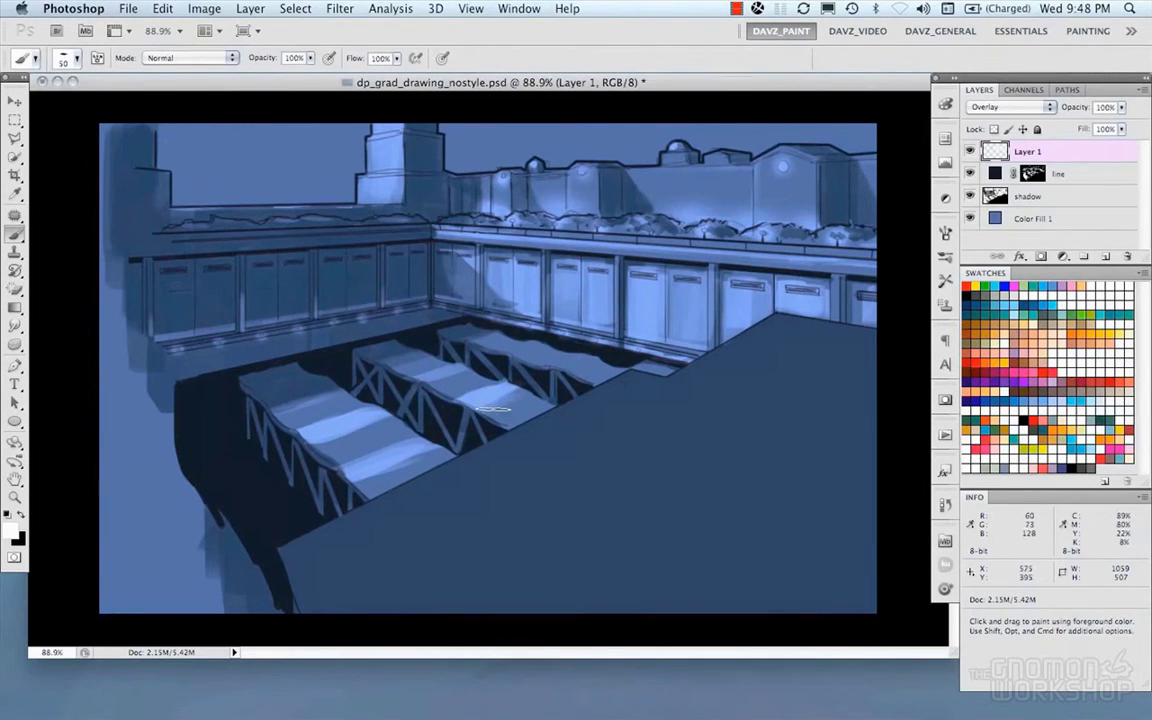
mouse_move(576, 345)
mouse_down()
mouse_move(523, 341)
mouse_move(580, 333)
mouse_move(549, 378)
mouse_up()
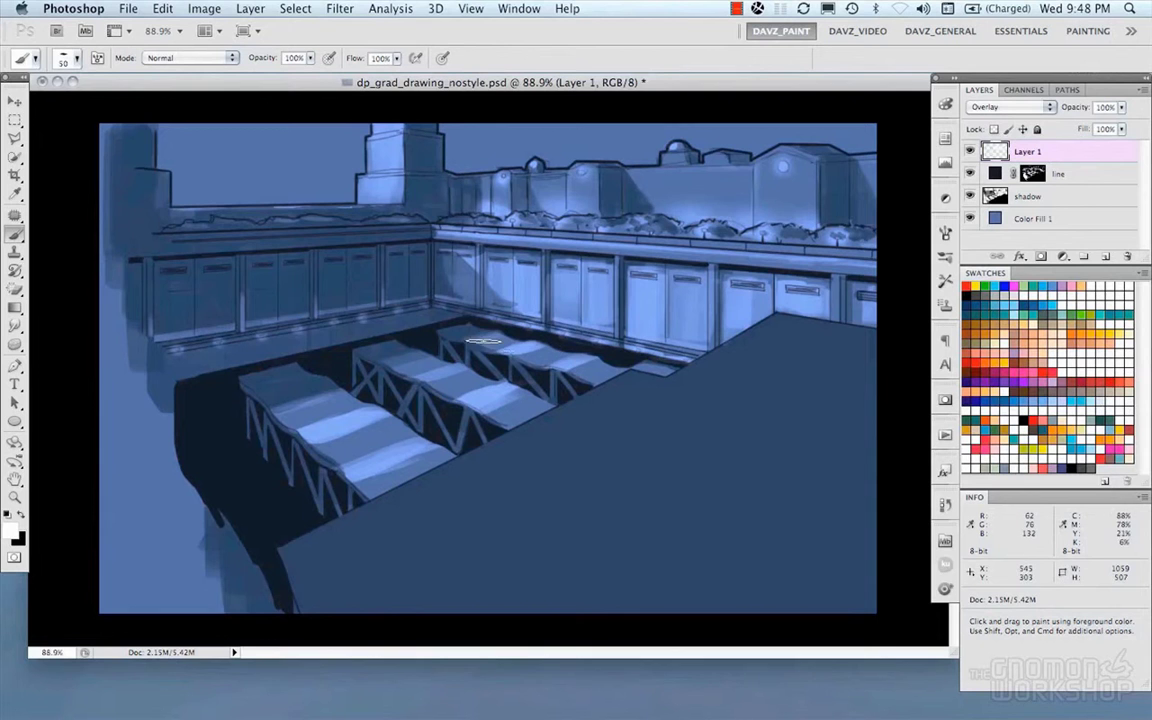
drag(273, 408, 373, 432)
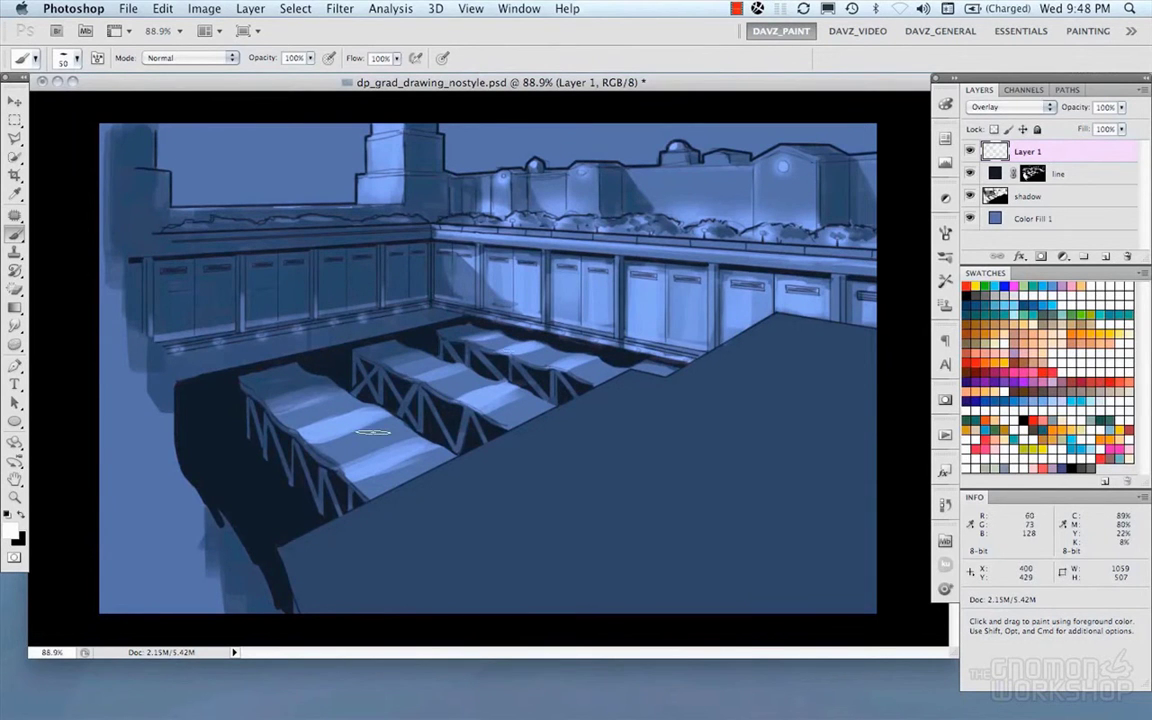
drag(152, 225, 165, 207)
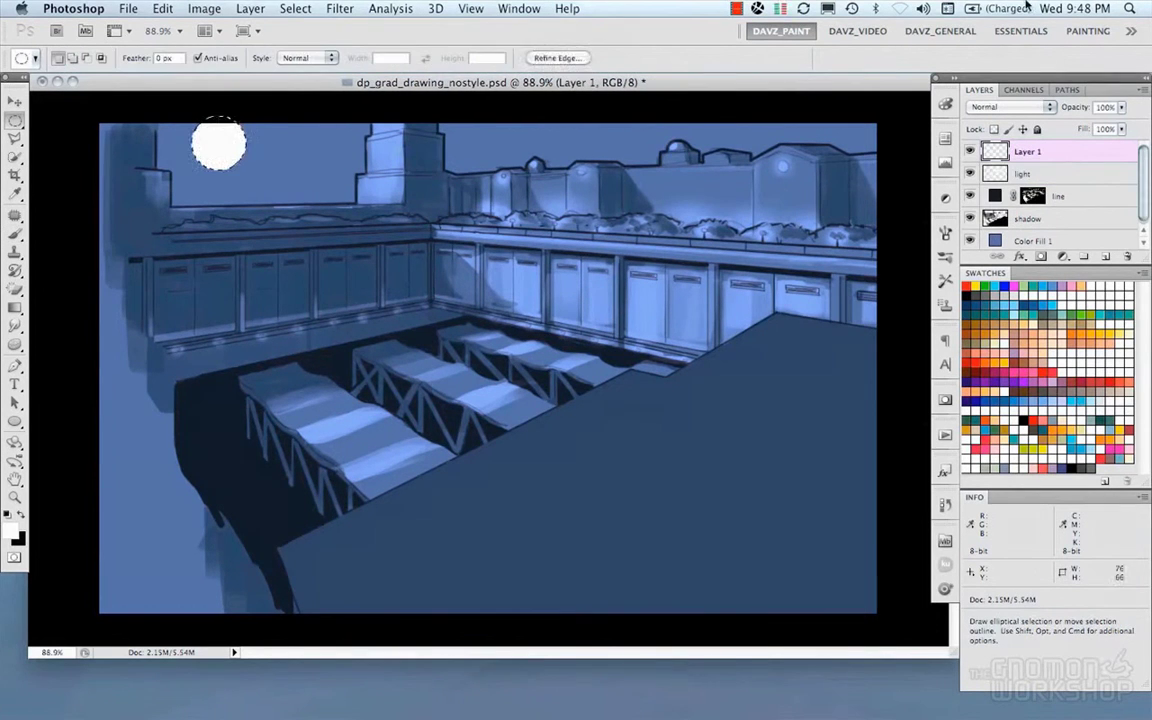
Step: Deselect the white moon, soften its edge with the Blur tool and name its layer moon
click(410, 258)
click(18, 344)
drag(17, 327, 50, 324)
drag(219, 147, 233, 147)
text(moo)
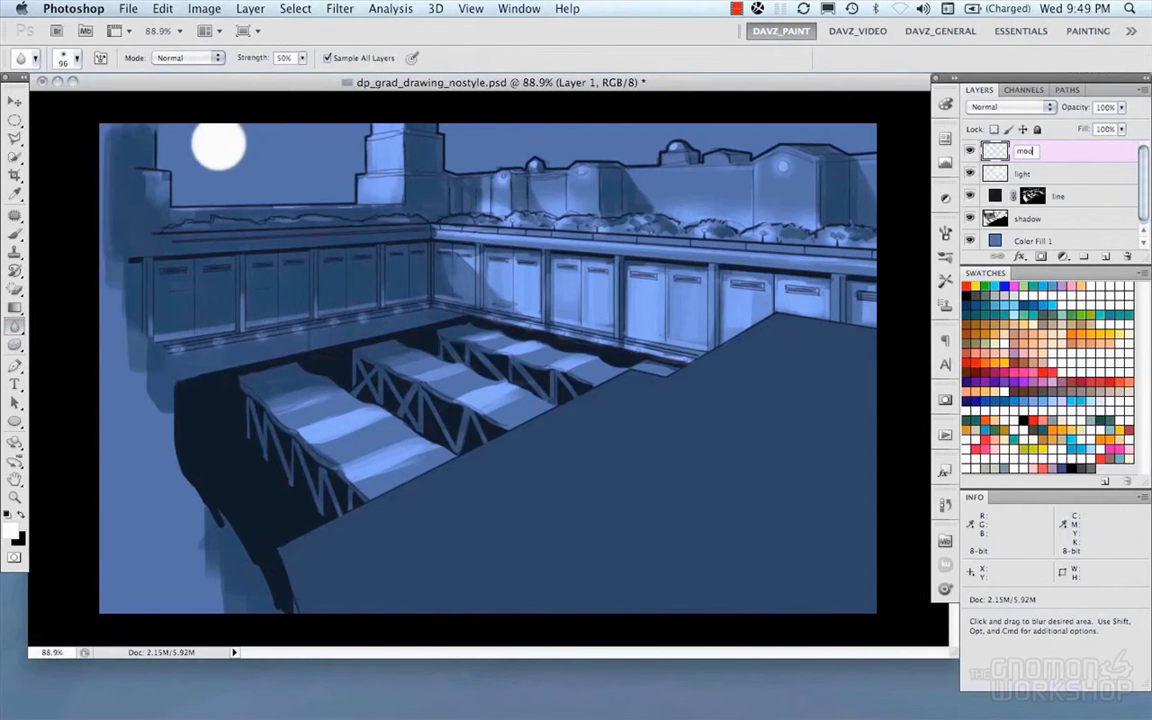
text(n)
key(Return)
Step: Erase light from the shaded area near the wall corner on the light layer with a round 71 px eraser
key(m)
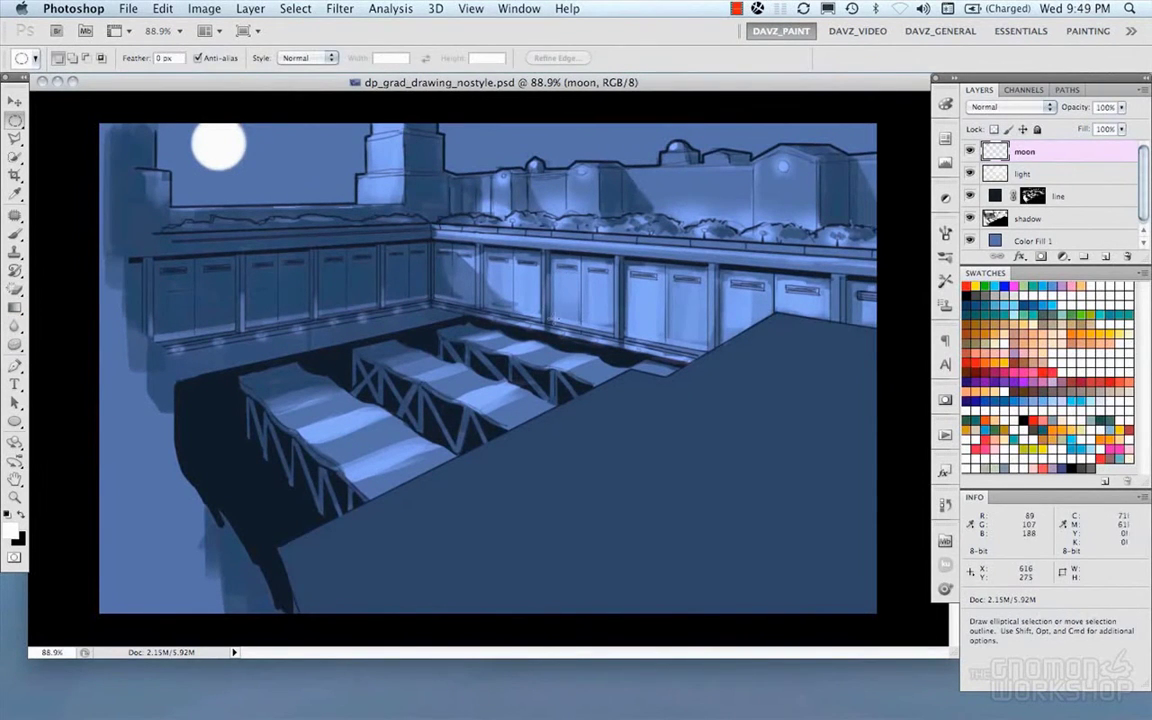
key(alt+bracketleft)
key(e)
drag(15, 288, 62, 285)
right_click(458, 308)
double_click(598, 388)
drag(438, 288, 423, 289)
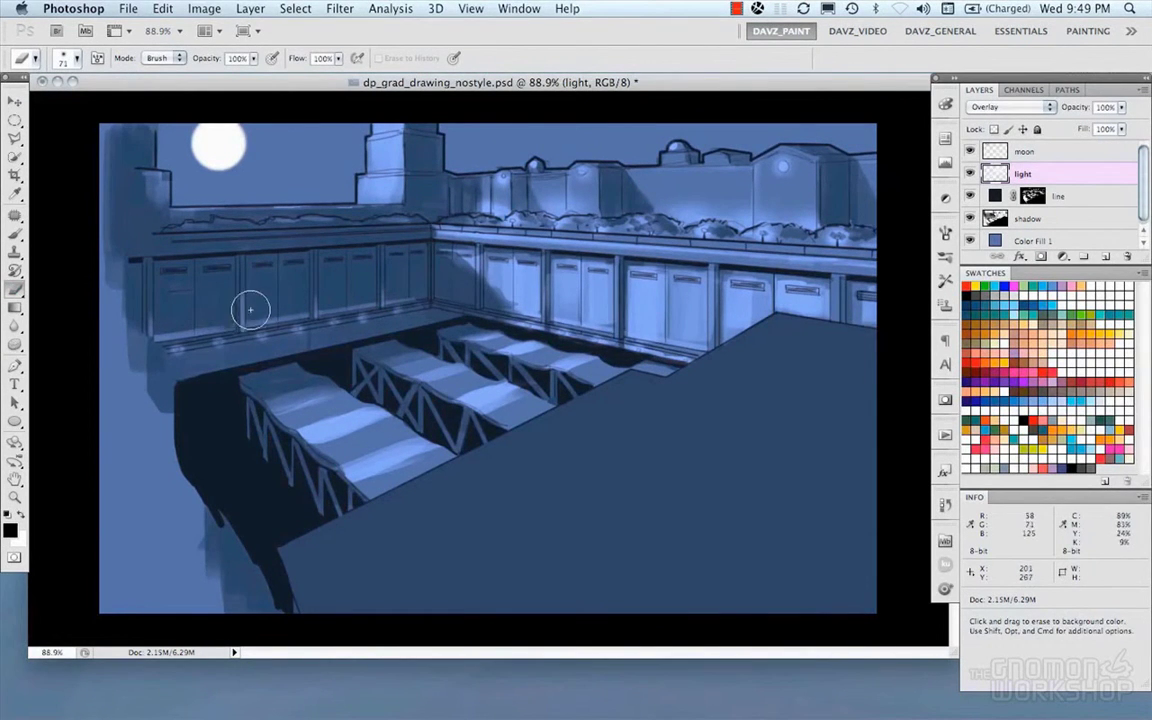
Step: Add a layer mask to the shadow layer
click(1033, 220)
click(1041, 257)
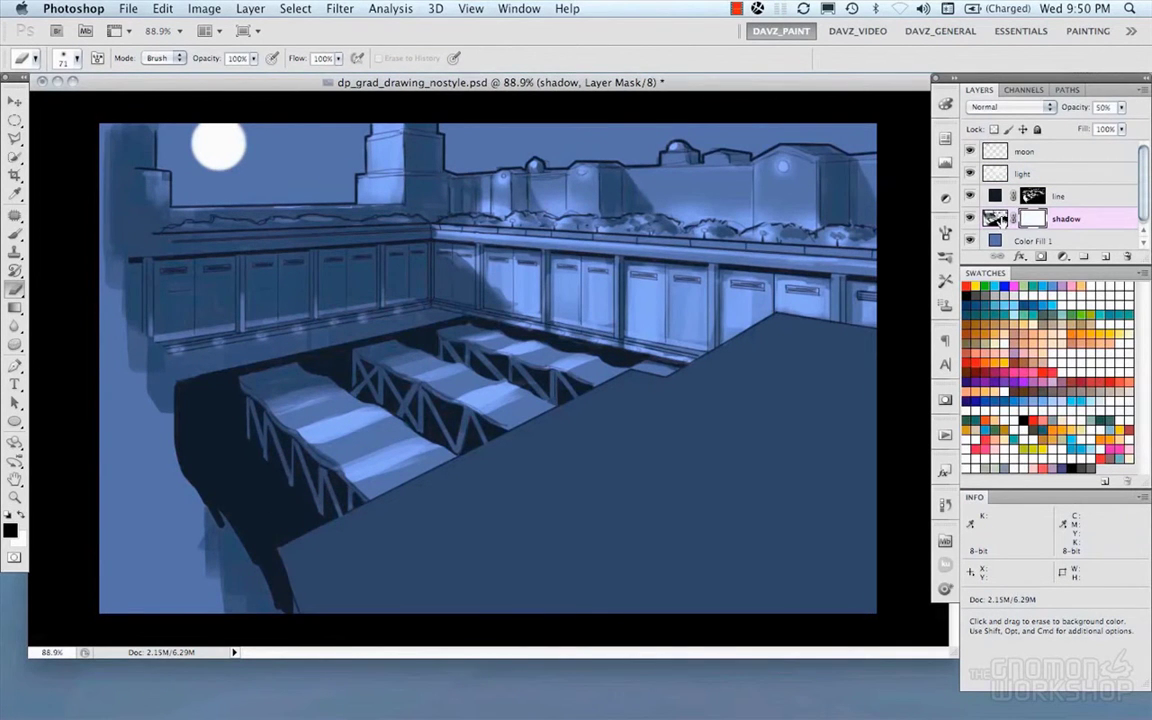
key(super+2)
Step: Brush short light blue highlights onto the doors on a new layer above light, and set its blend mode to Overlay
key(b)
right_click(422, 403)
key(Escape)
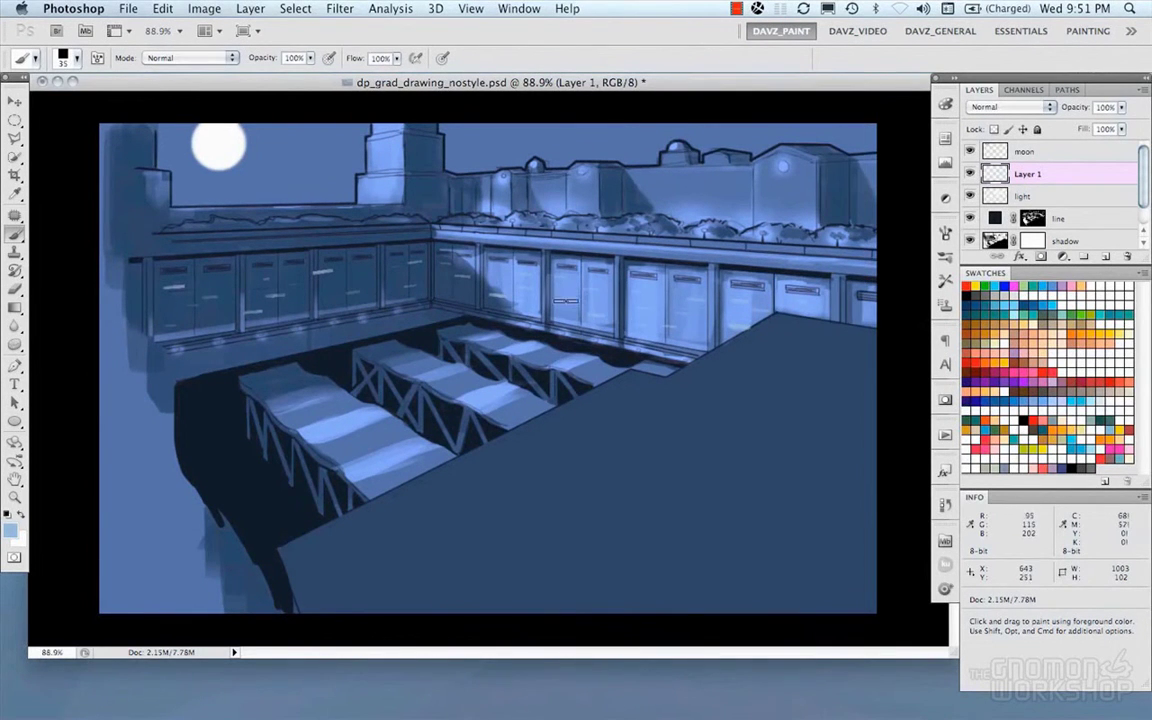
click(1010, 106)
click(1012, 263)
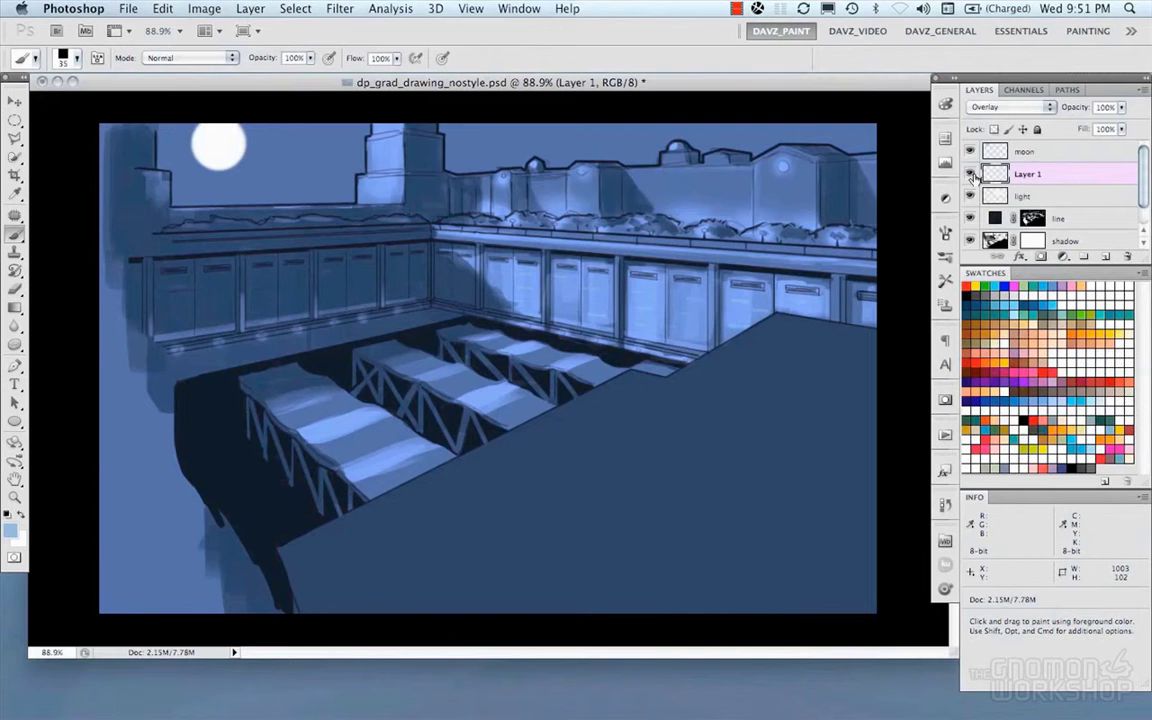
Step: Save the file and add a new layer named City directly above the blue color fill layer
key(super+s)
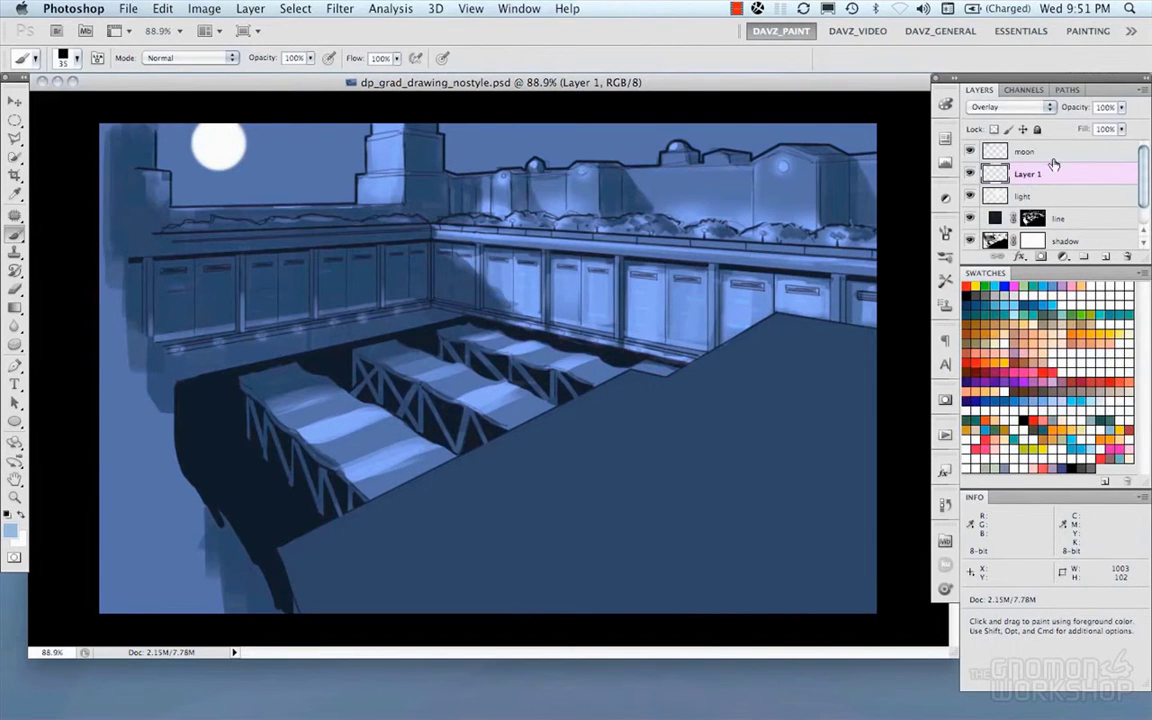
scroll(1138, 197, down, 1)
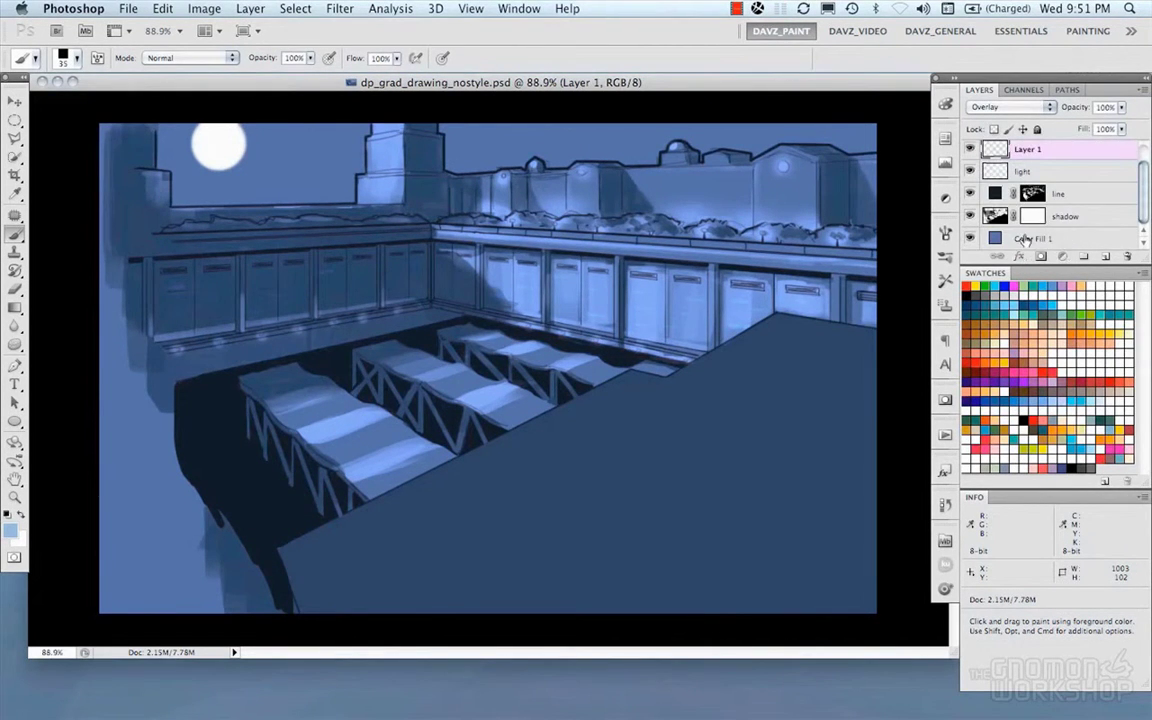
click(1025, 238)
click(1105, 256)
double_click(1022, 238)
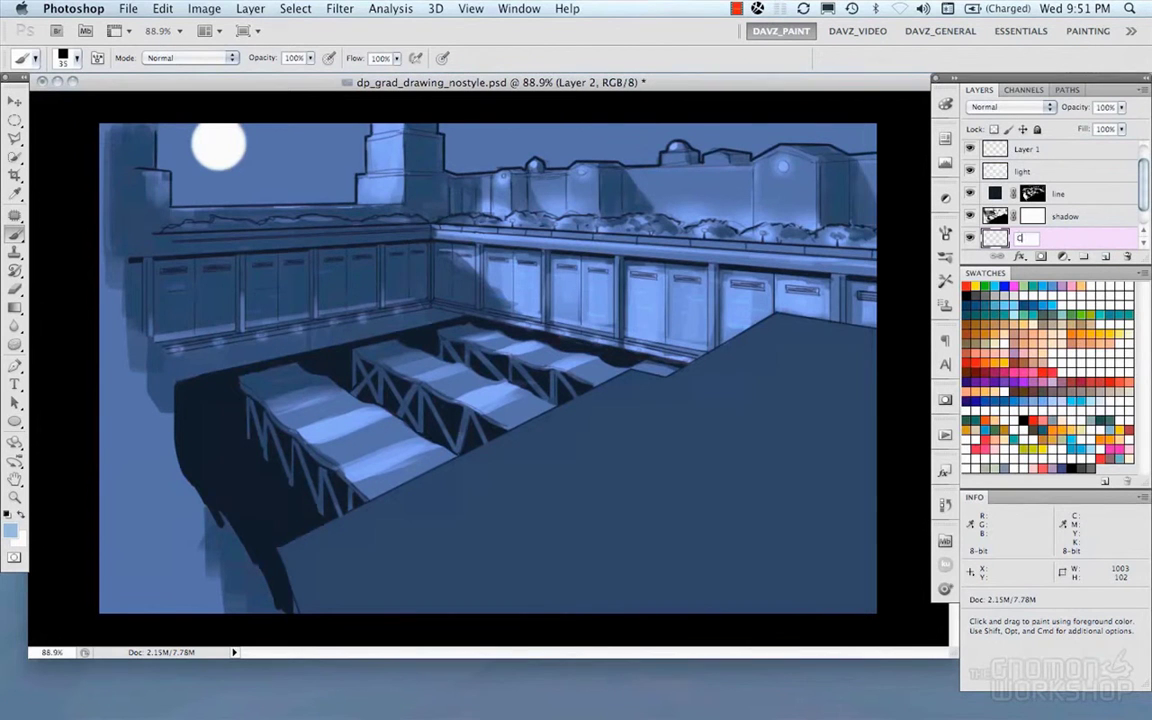
text(City)
key(Return)
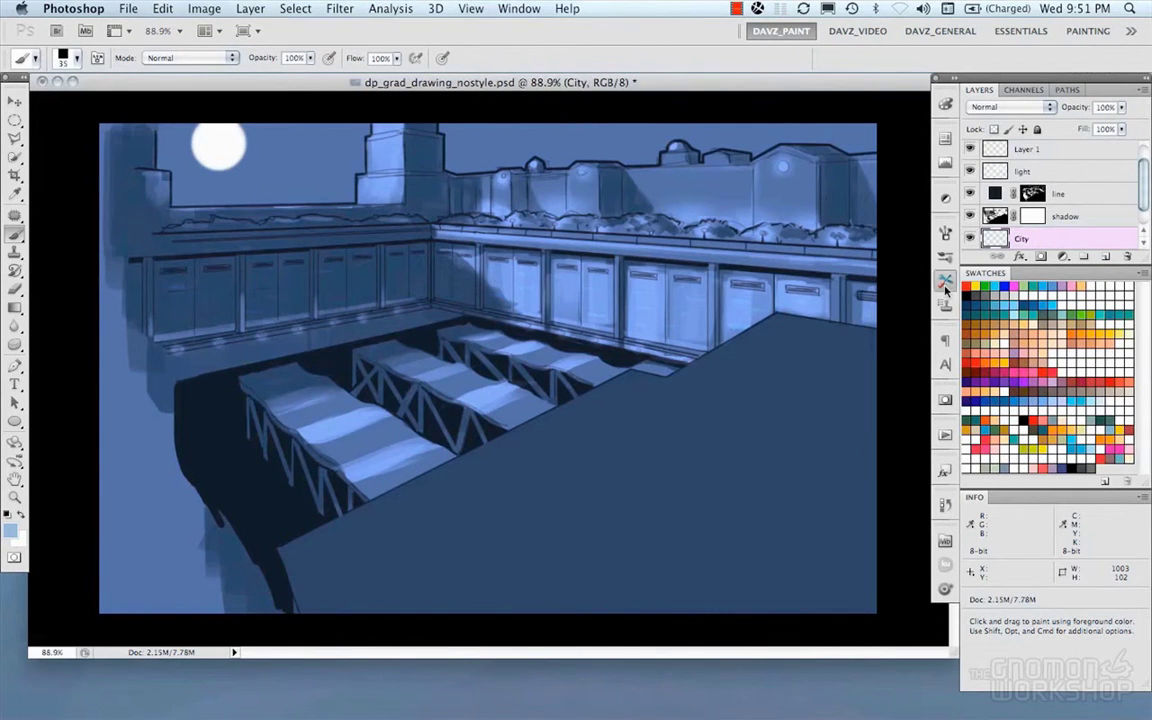
Step: Paint a black city skyline behind the rooftops through the city channel selection on the City layer, and set its opacity to 30%
click(945, 284)
click(885, 291)
click(945, 279)
click(1024, 91)
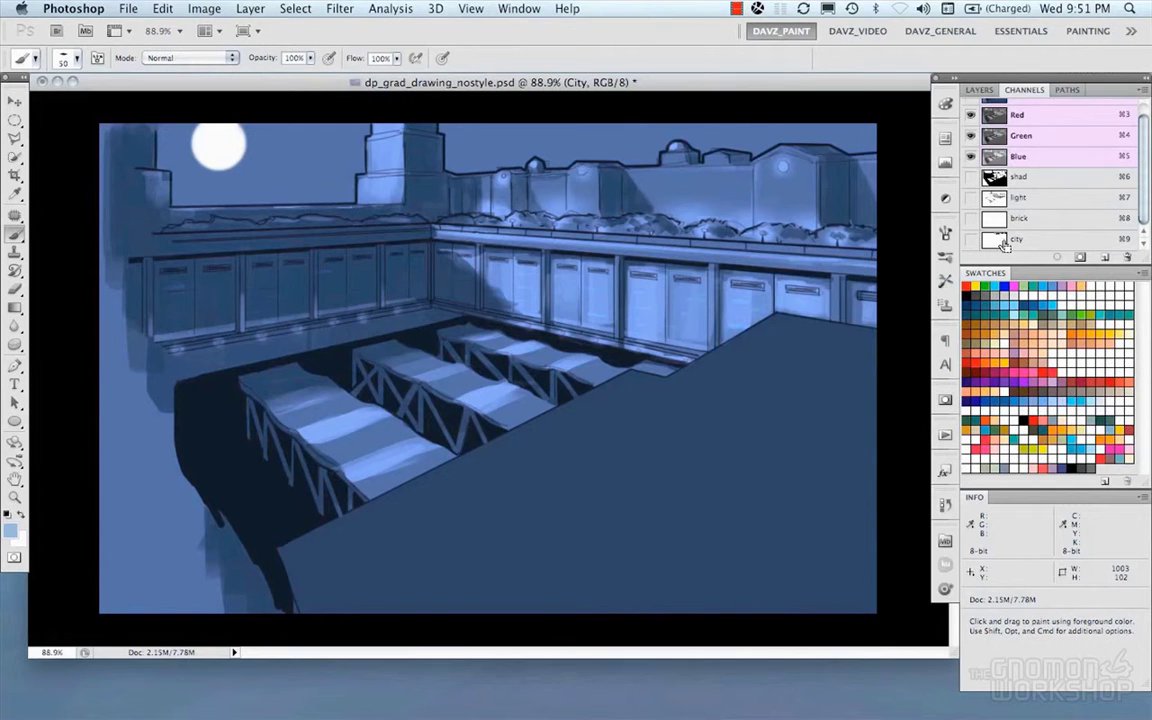
super+click(1003, 242)
click(979, 90)
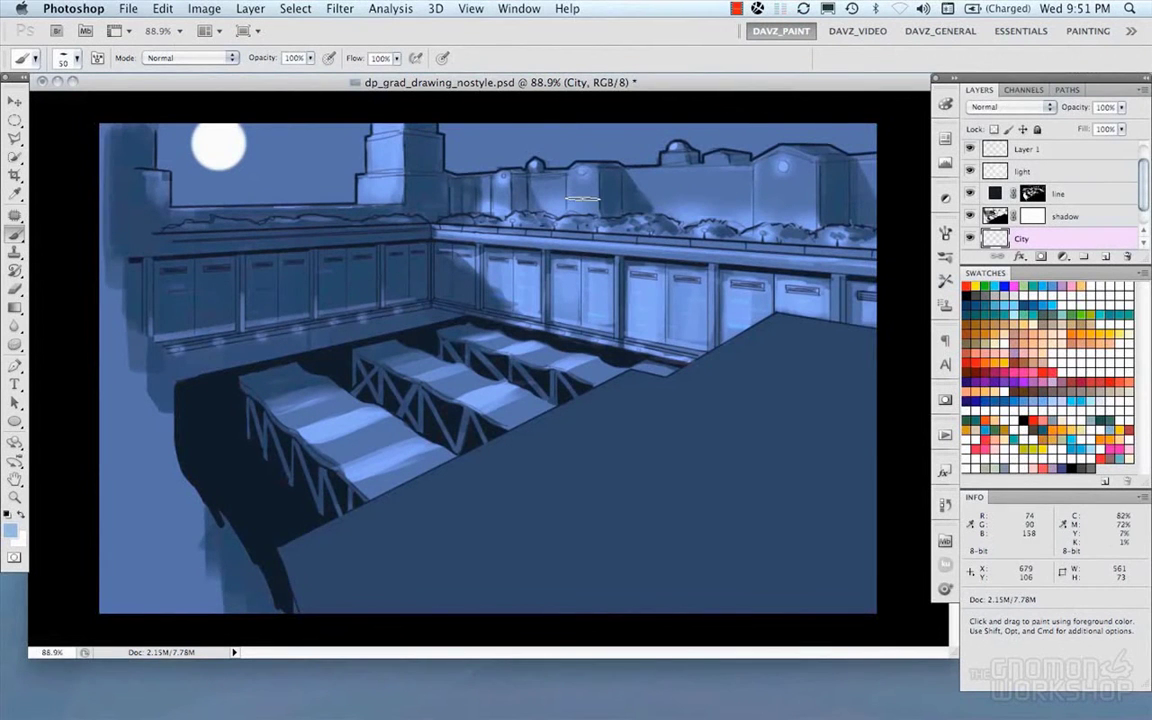
mouse_move(499, 140)
mouse_down()
mouse_move(498, 185)
mouse_move(486, 171)
mouse_move(506, 162)
mouse_move(505, 135)
mouse_move(612, 140)
mouse_move(869, 120)
mouse_up()
key(m)
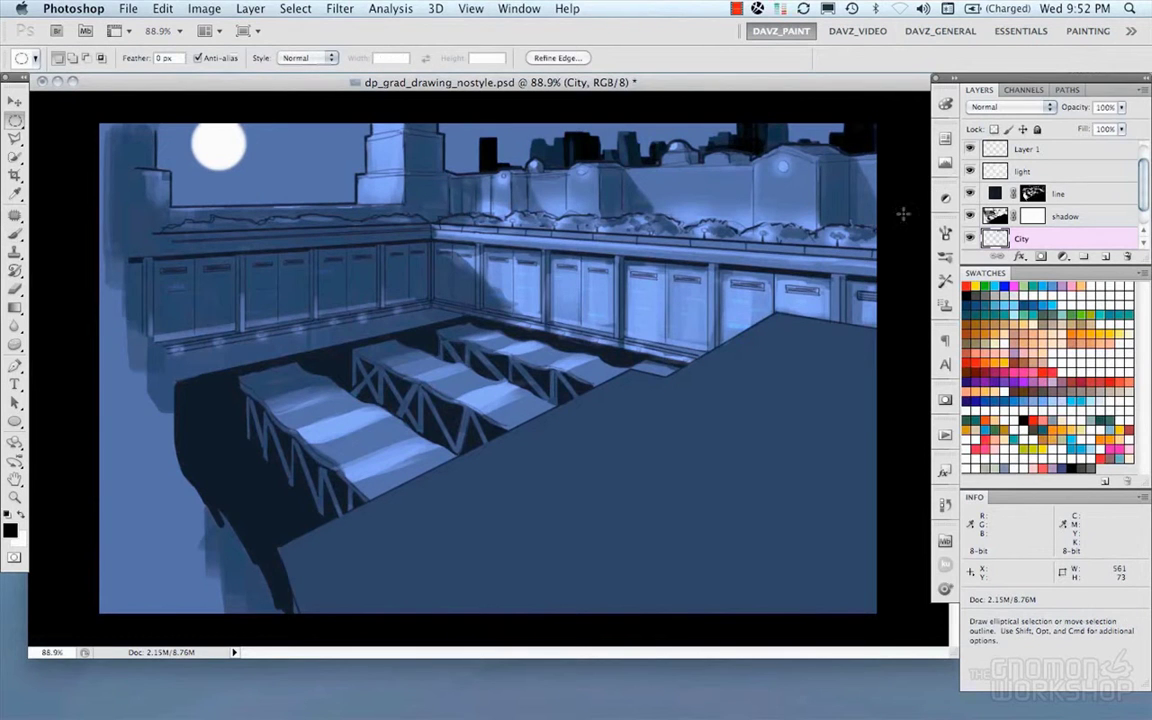
mouse_move(1121, 107)
mouse_down()
mouse_move(1112, 128)
mouse_move(1068, 130)
mouse_up()
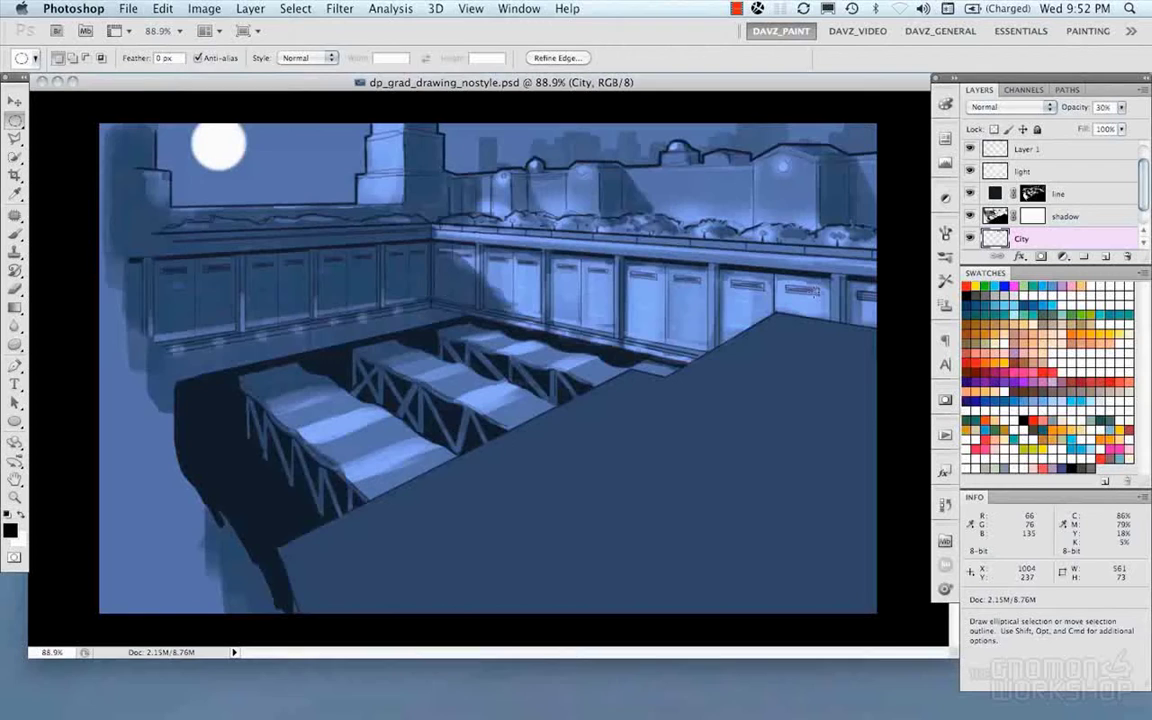
Step: Apply a reversed linear Gradient Overlay to the shadow layer at a 125° angle with Multiply blend mode
scroll(1146, 175, down, 1)
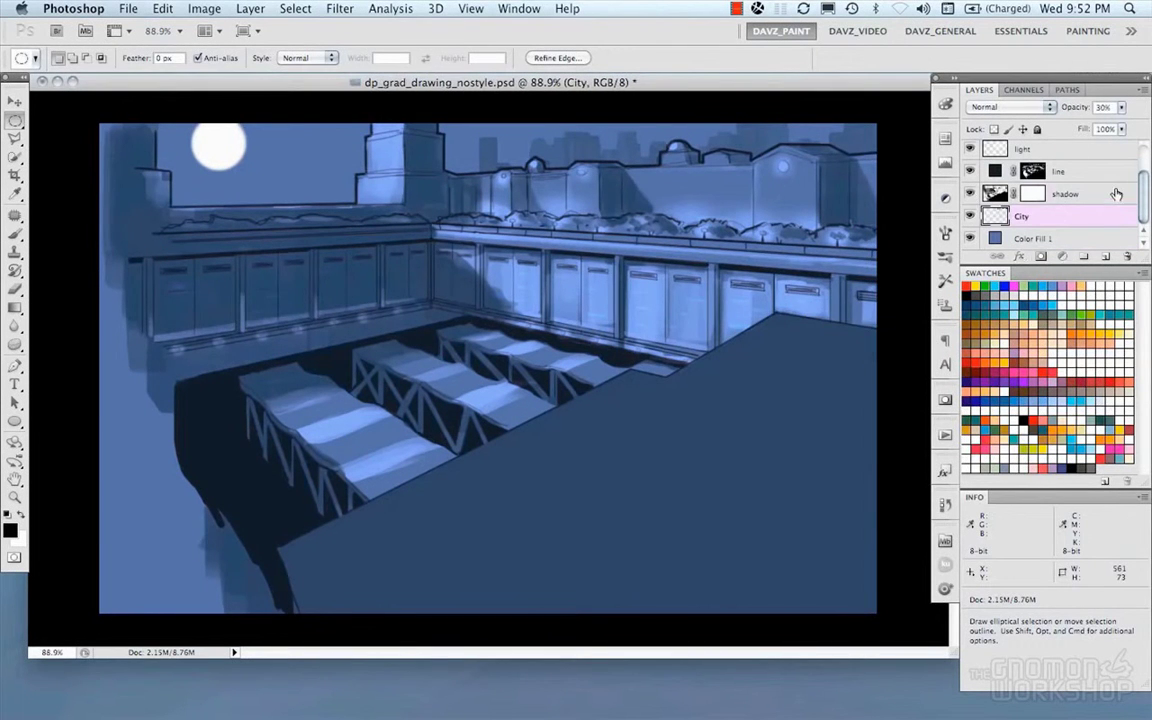
click(1118, 200)
double_click(1118, 200)
click(675, 480)
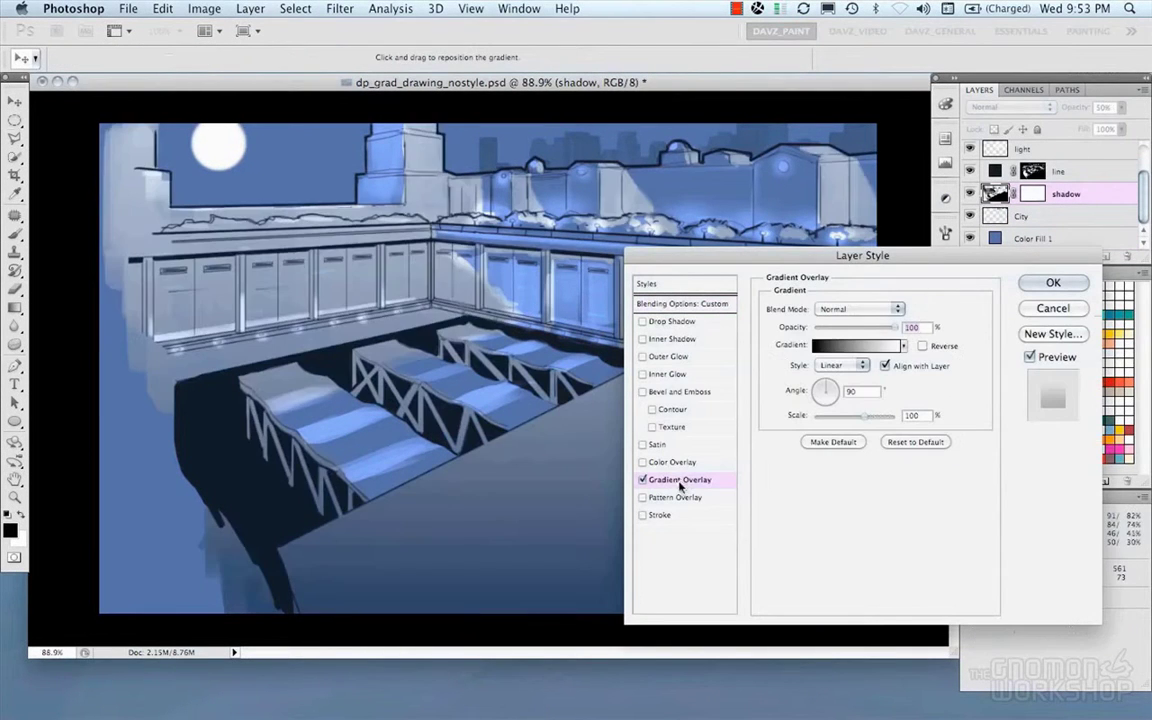
click(923, 345)
click(822, 388)
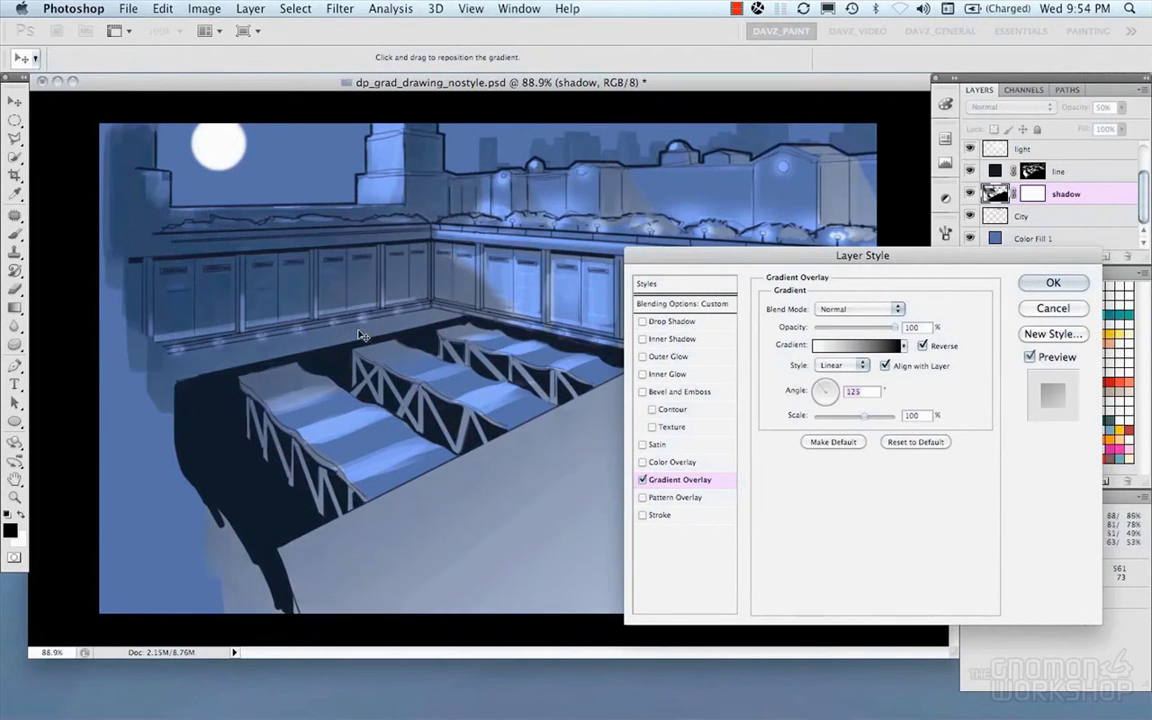
click(860, 309)
click(840, 361)
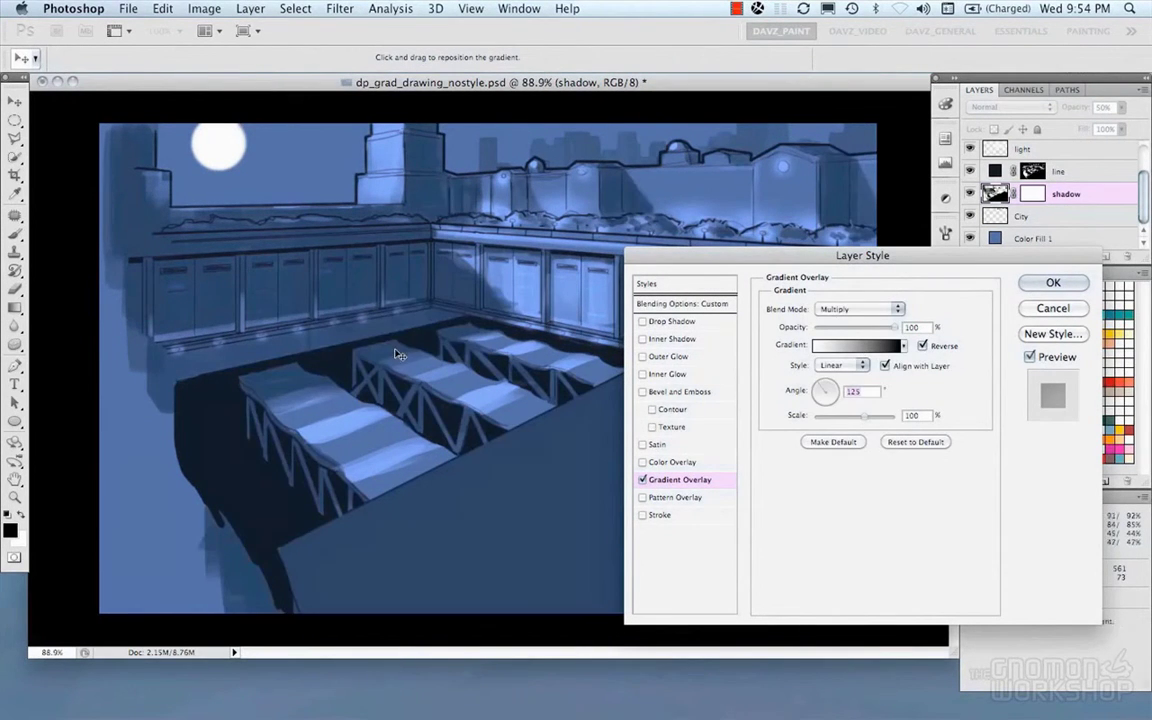
click(1053, 282)
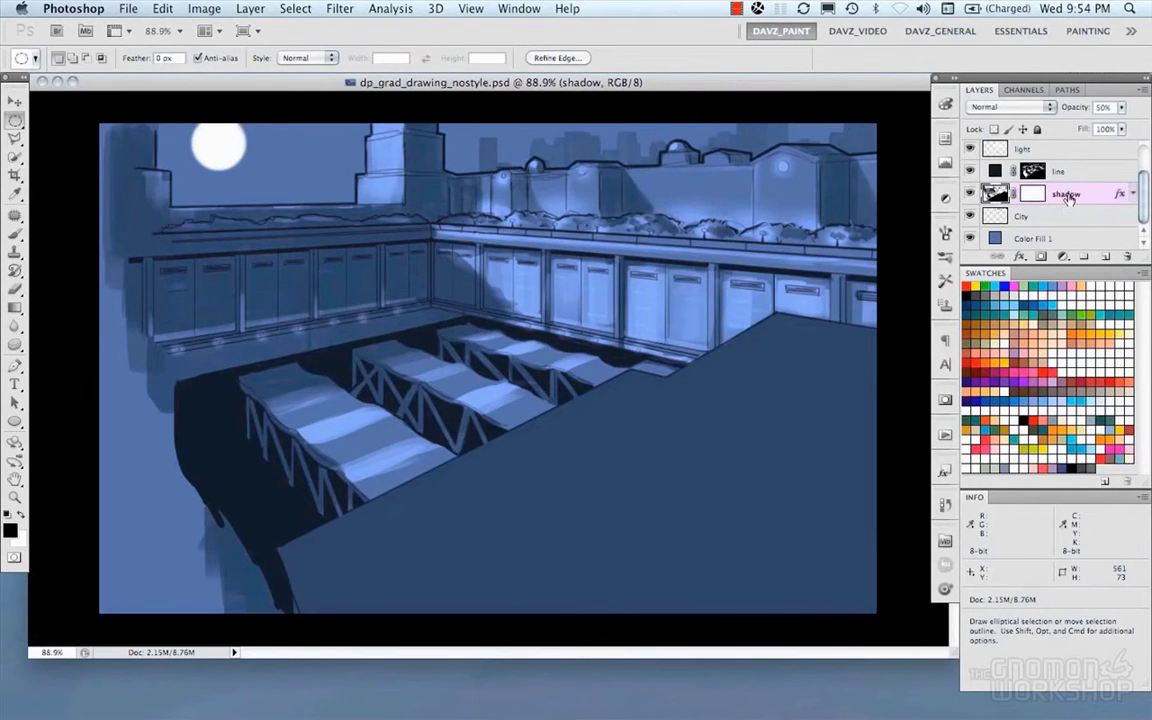
drag(1144, 188, 1146, 160)
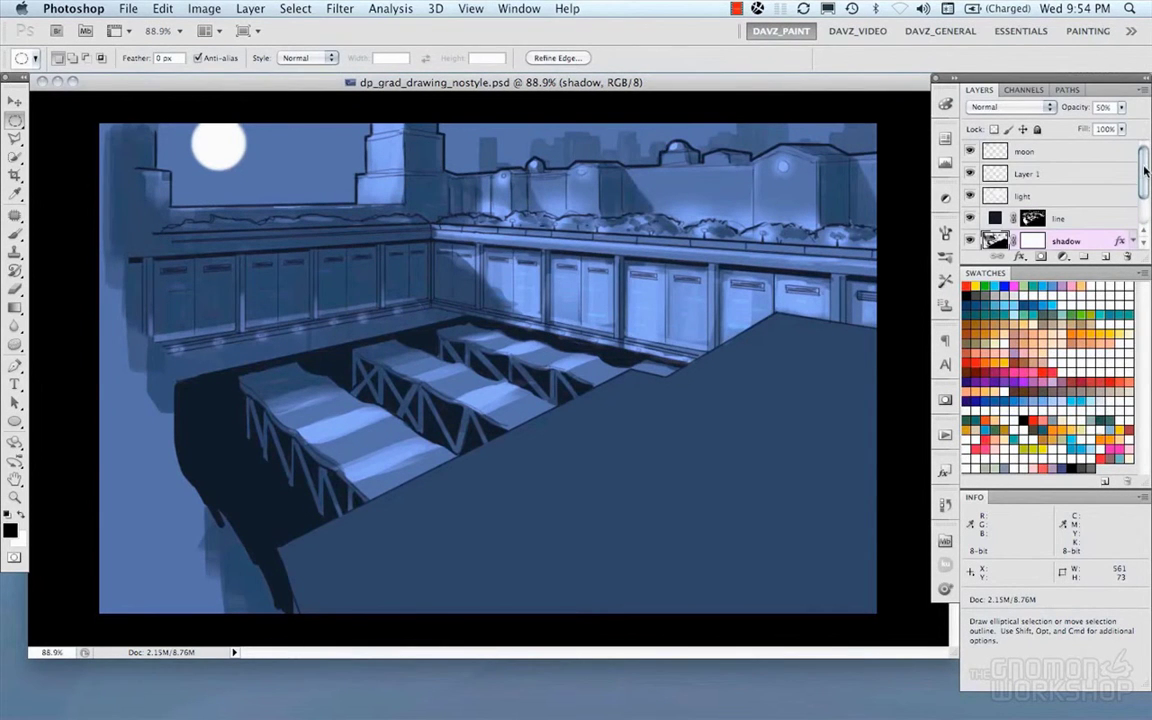
click(972, 175)
double_click(1030, 171)
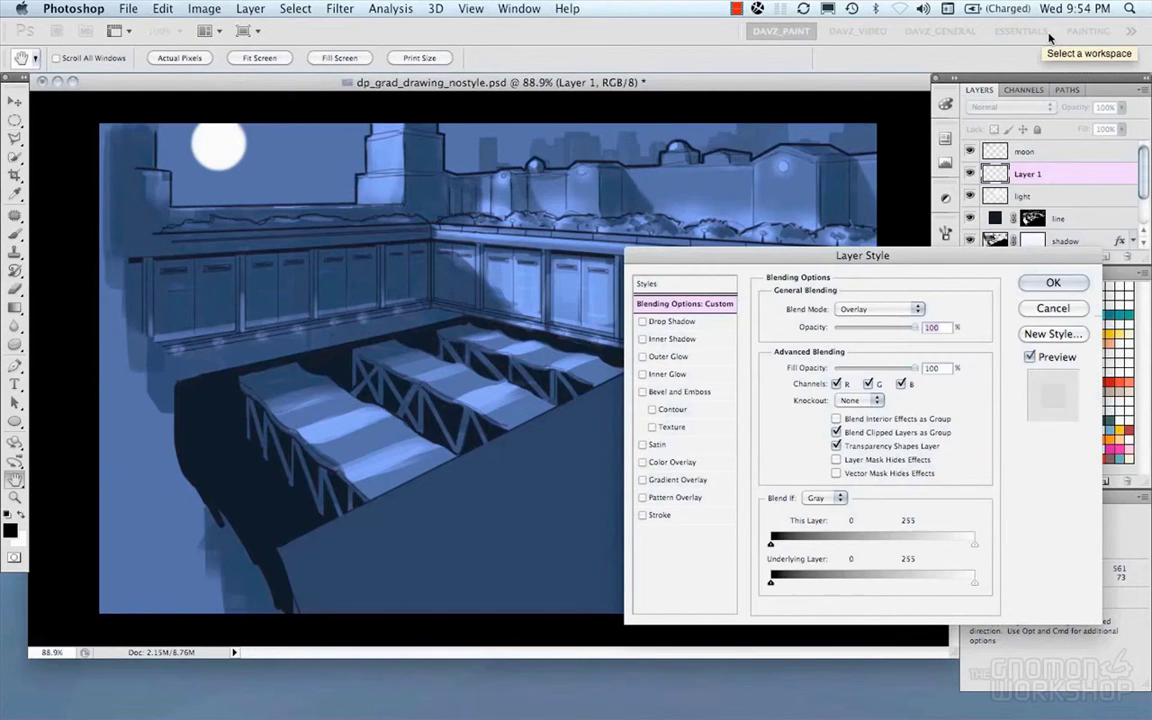
key(Escape)
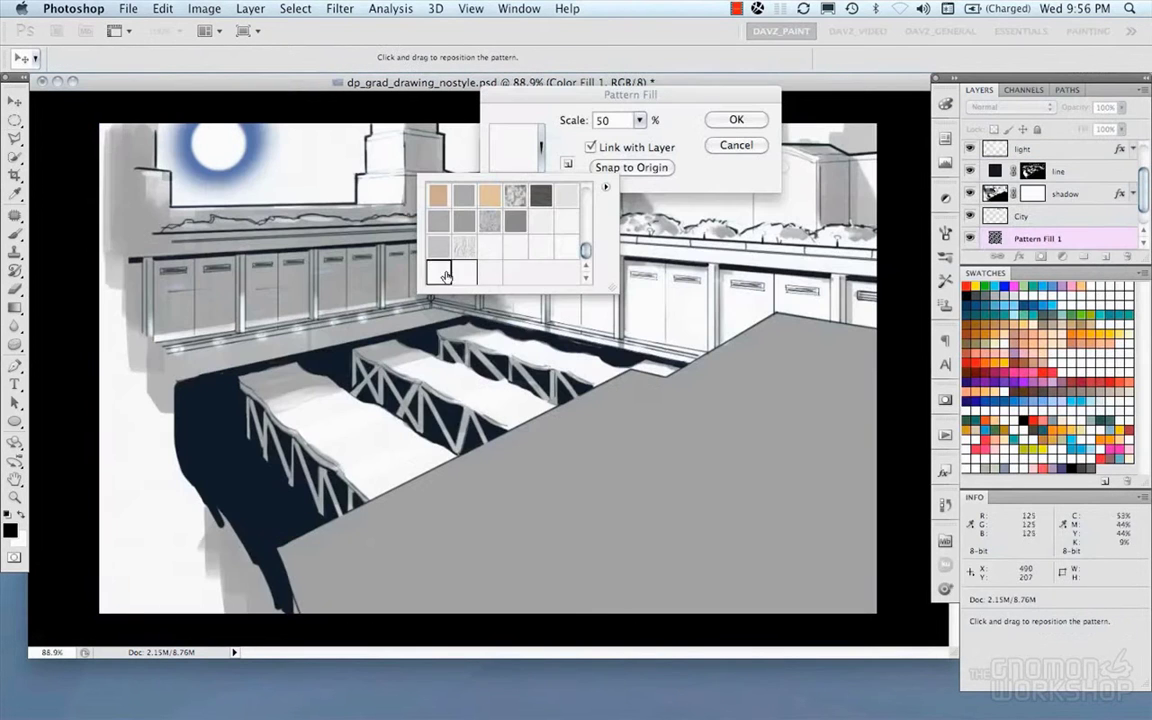
Step: Choose a pale textured pattern at 50% scale for the pattern fill layer, and set the layer to Multiply at 44% opacity
click(540, 230)
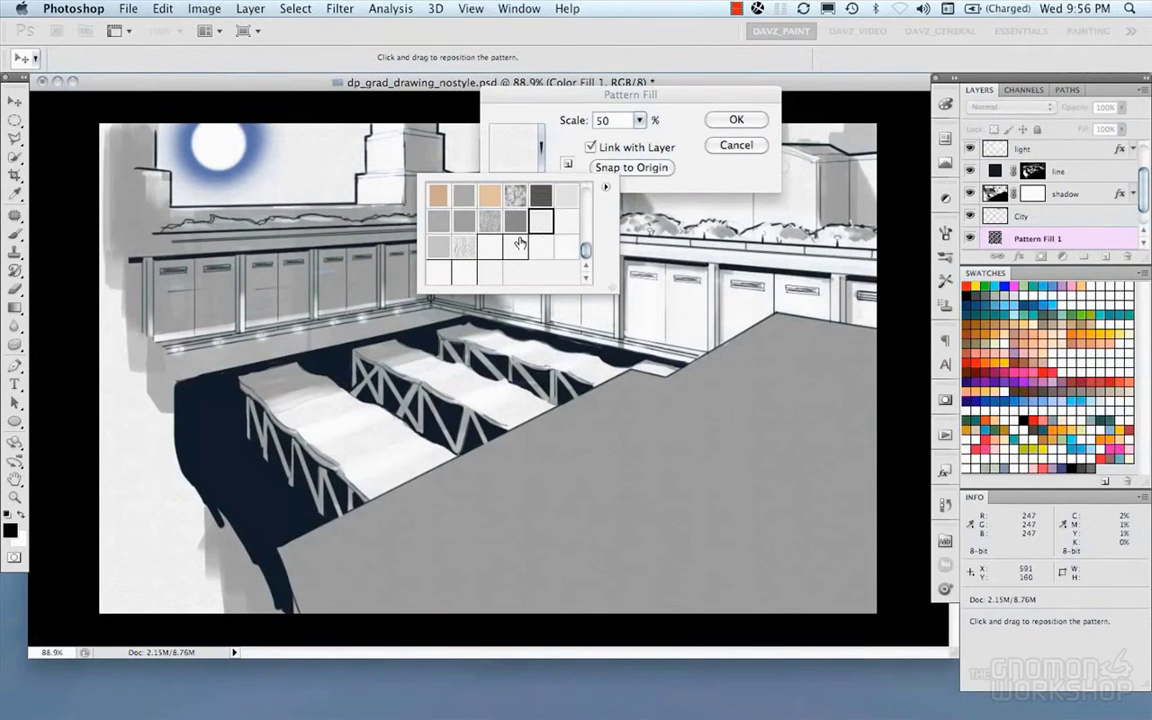
key(Return)
key(Return)
click(1036, 108)
click(1041, 148)
click(1121, 107)
drag(1126, 128, 1100, 130)
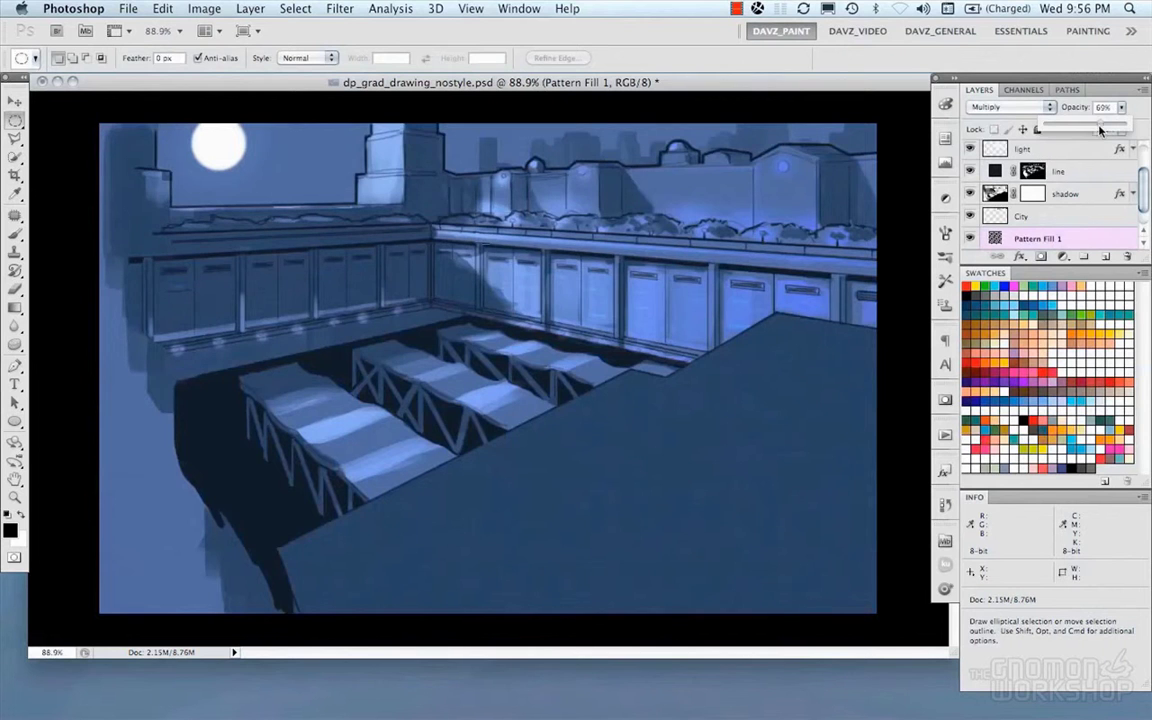
Step: Brush soft white light over the shaded wall on a new layer above shadow, within the shadow layer's selection, using a 152 px brush
drag(1143, 201, 1145, 212)
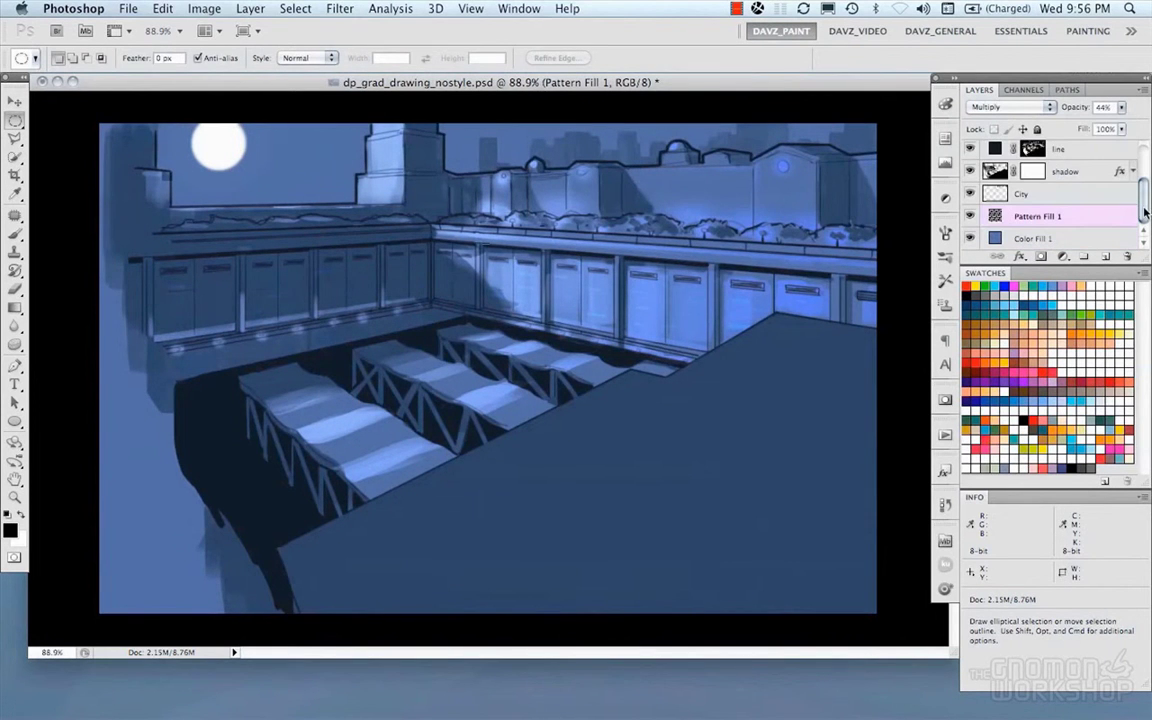
super+click(997, 173)
click(1074, 175)
click(1105, 257)
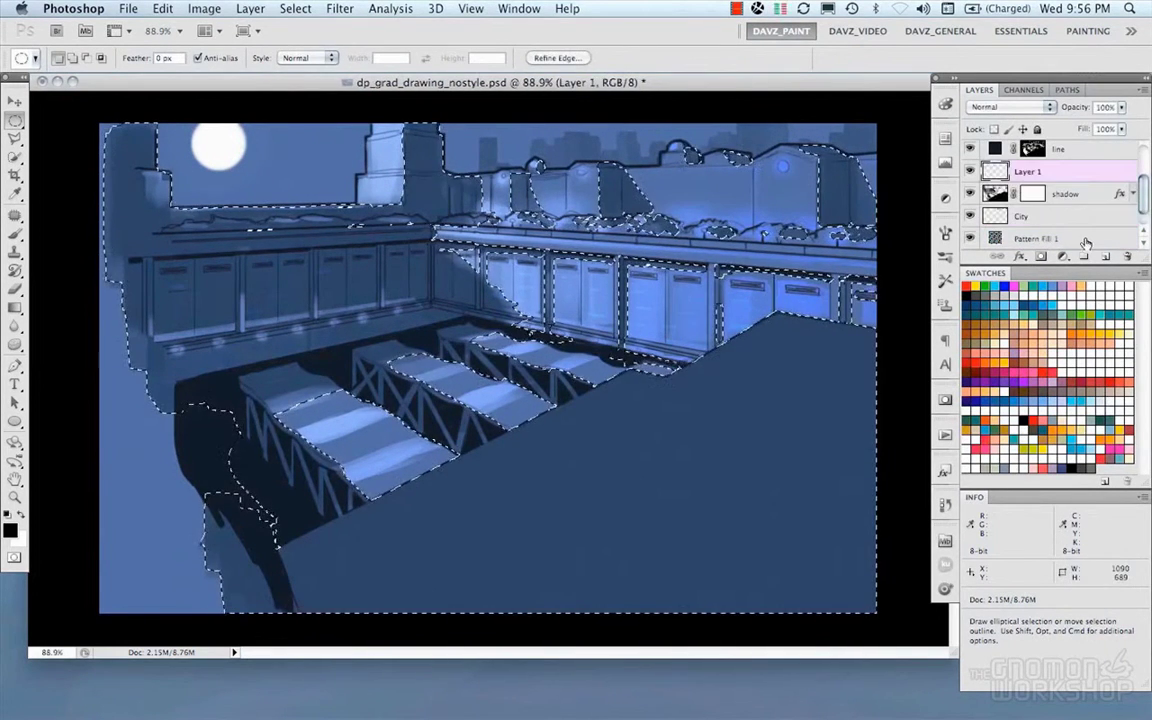
key(b)
right_click(396, 338)
double_click(557, 432)
key(x)
drag(190, 357, 400, 320)
key(super+d)
Step: Set the new white light layer to Overlay at 49% opacity and brush more soft light over the background buildings
click(1010, 107)
click(1004, 252)
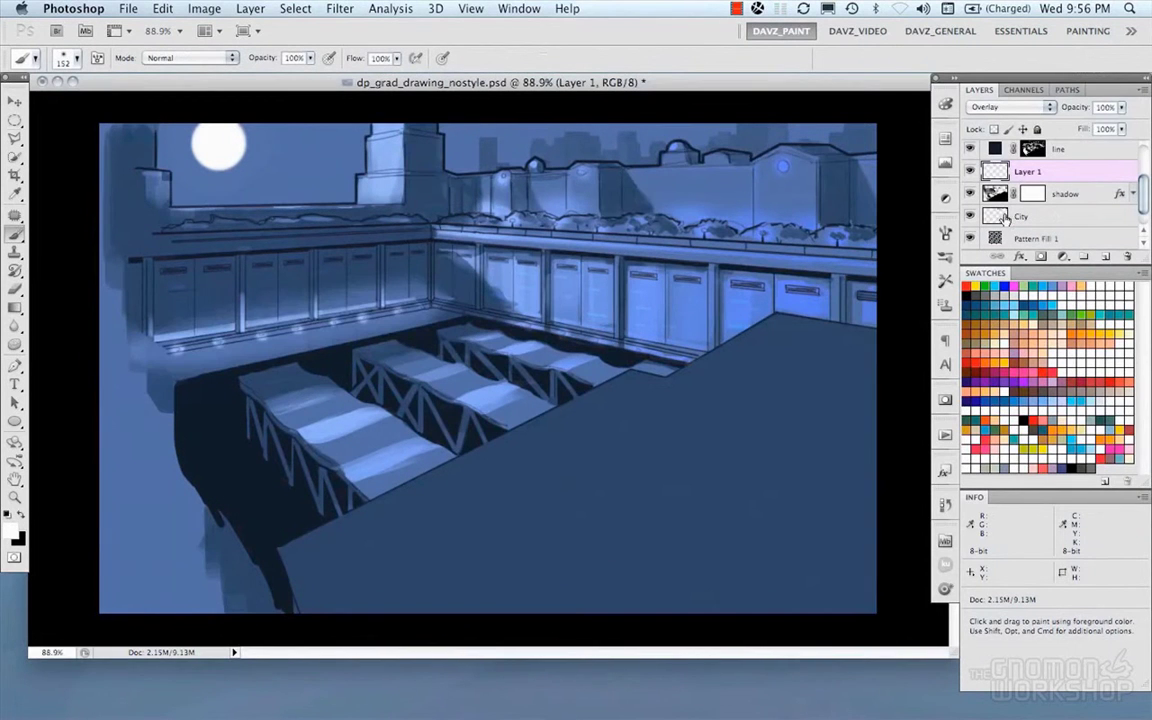
click(1121, 107)
drag(1126, 127, 1096, 127)
click(1101, 192)
click(1121, 107)
key(alt+bracketright)
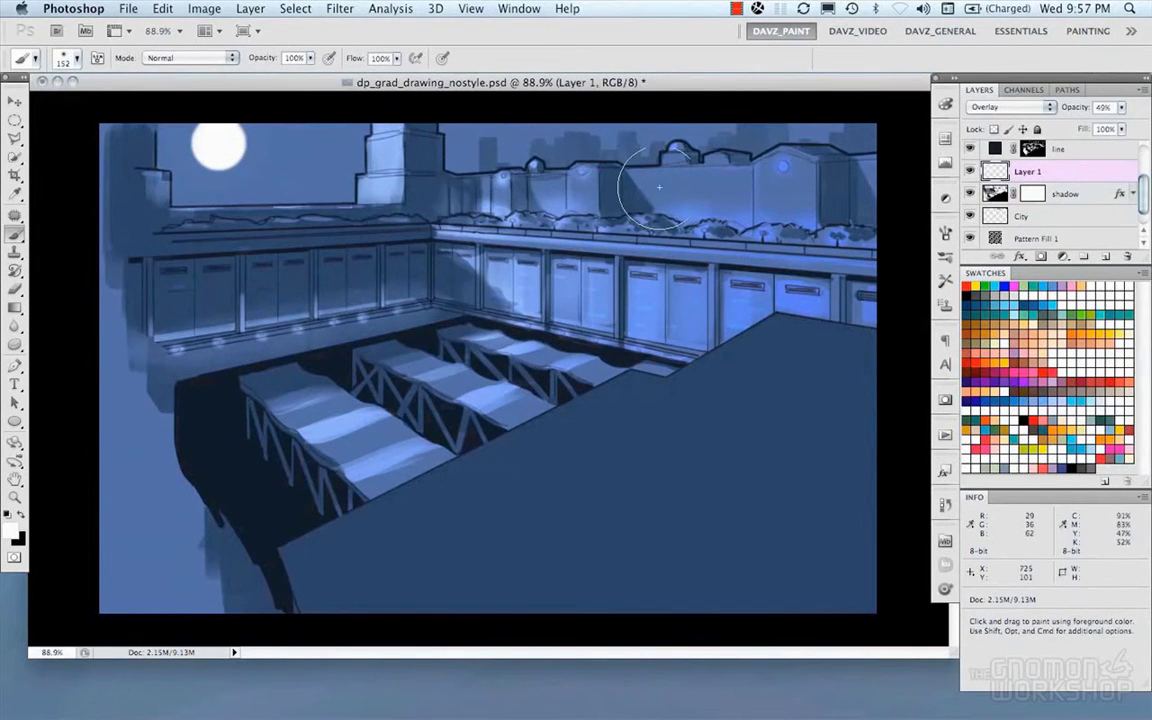
mouse_move(659, 187)
mouse_down()
mouse_move(546, 201)
mouse_move(869, 213)
mouse_move(622, 216)
mouse_up()
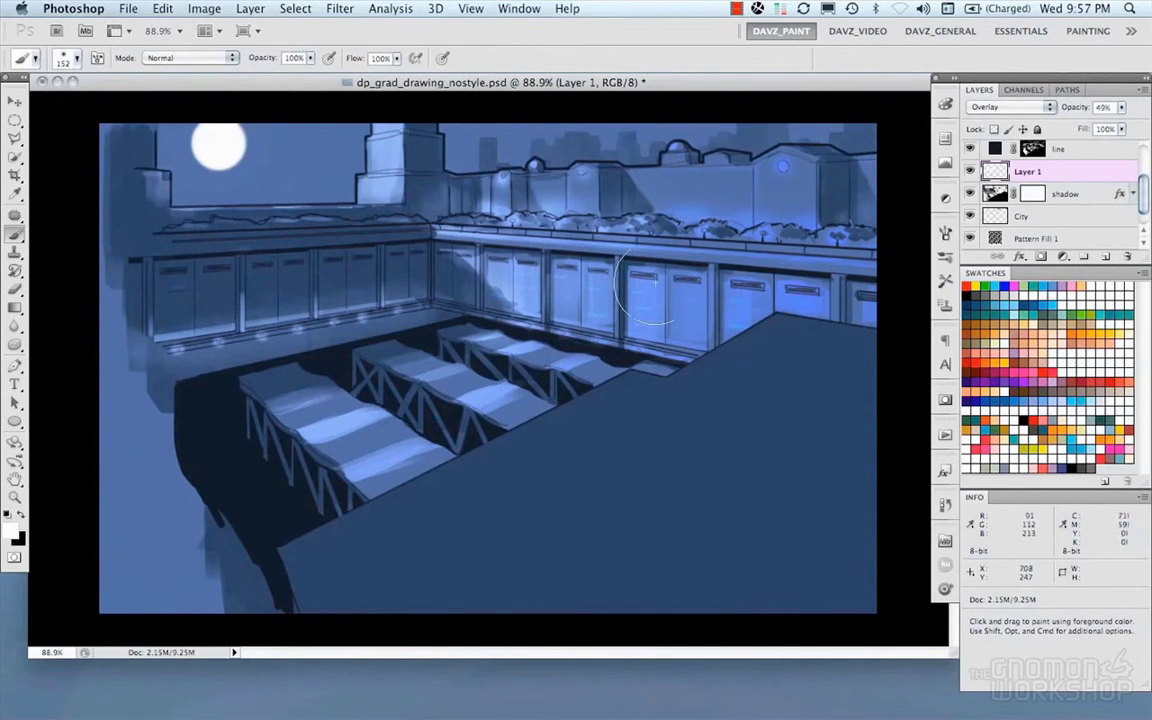
Step: Brush thin white highlights along the rooftop and ledge edges on the light layer with a small 5 px brush
drag(1143, 193, 1144, 160)
click(1050, 196)
key(e)
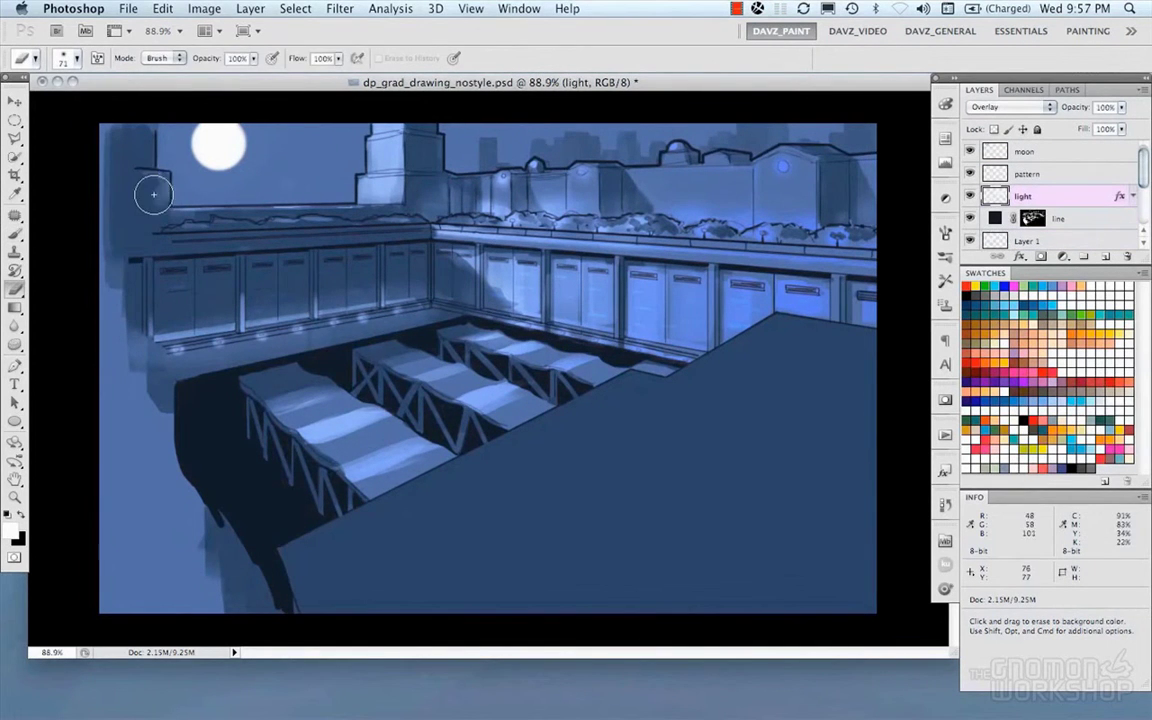
key(b)
right_click(297, 287)
double_click(365, 394)
click(378, 377)
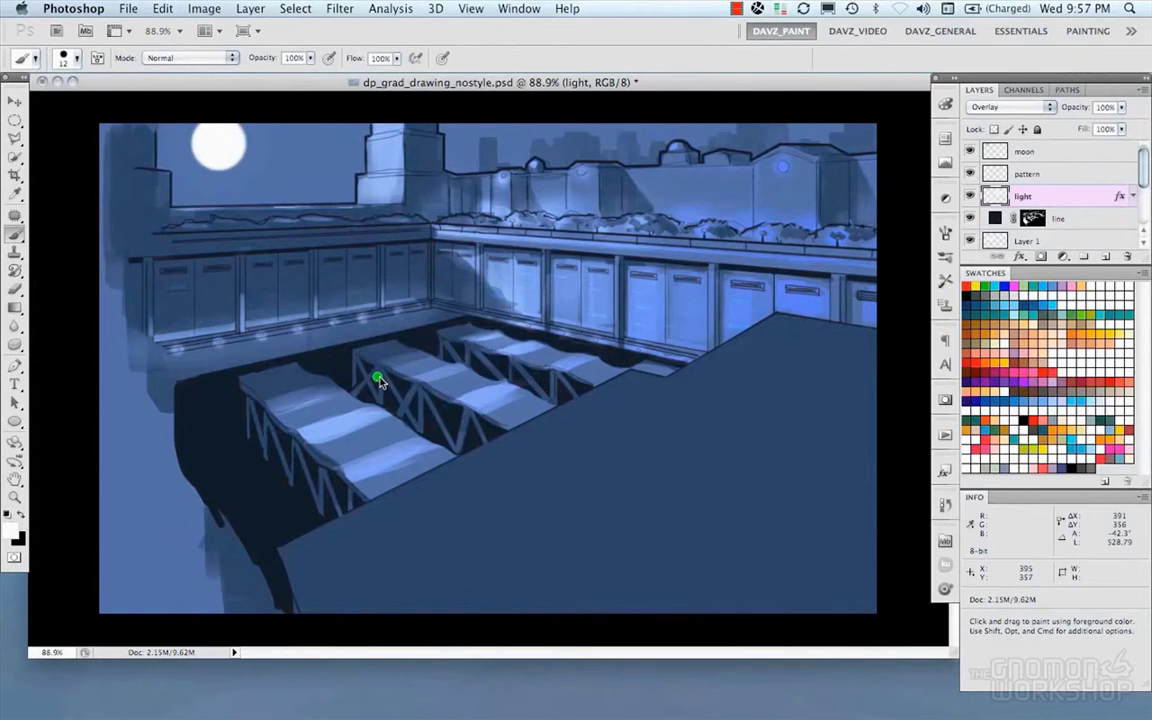
key(bracketleft)
key(bracketleft)
key(bracketleft)
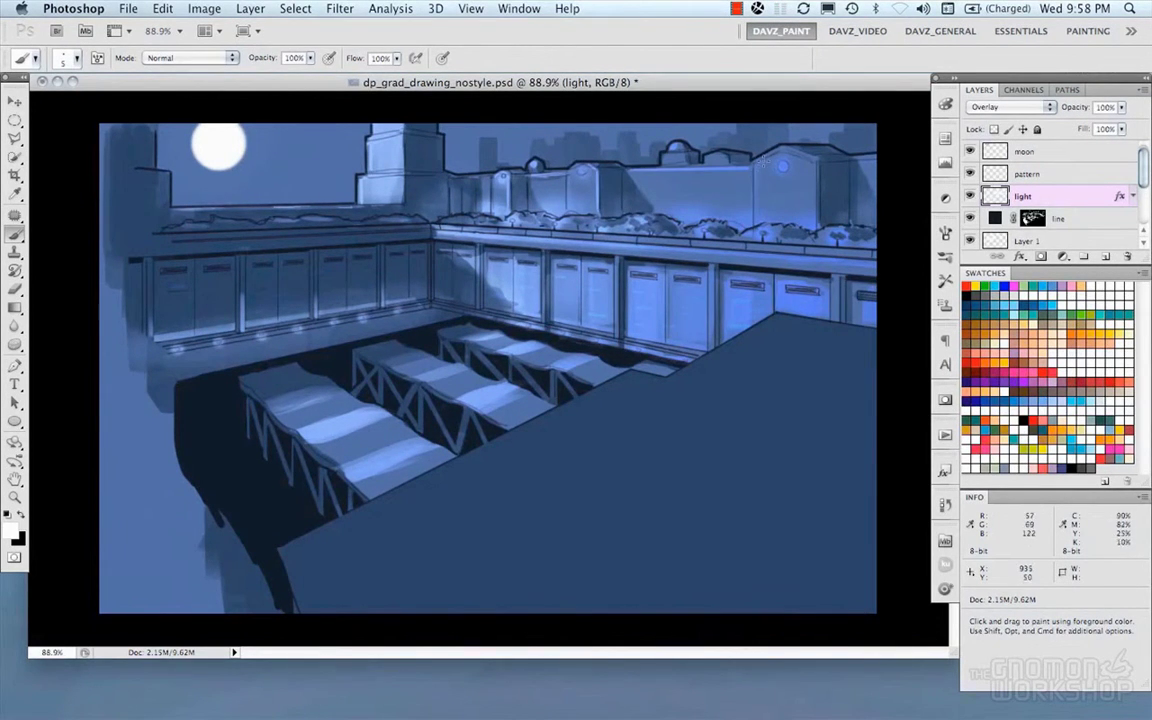
Step: Hide and show the light layer repeatedly to examine its effect on the scene
key(space)
click(970, 196)
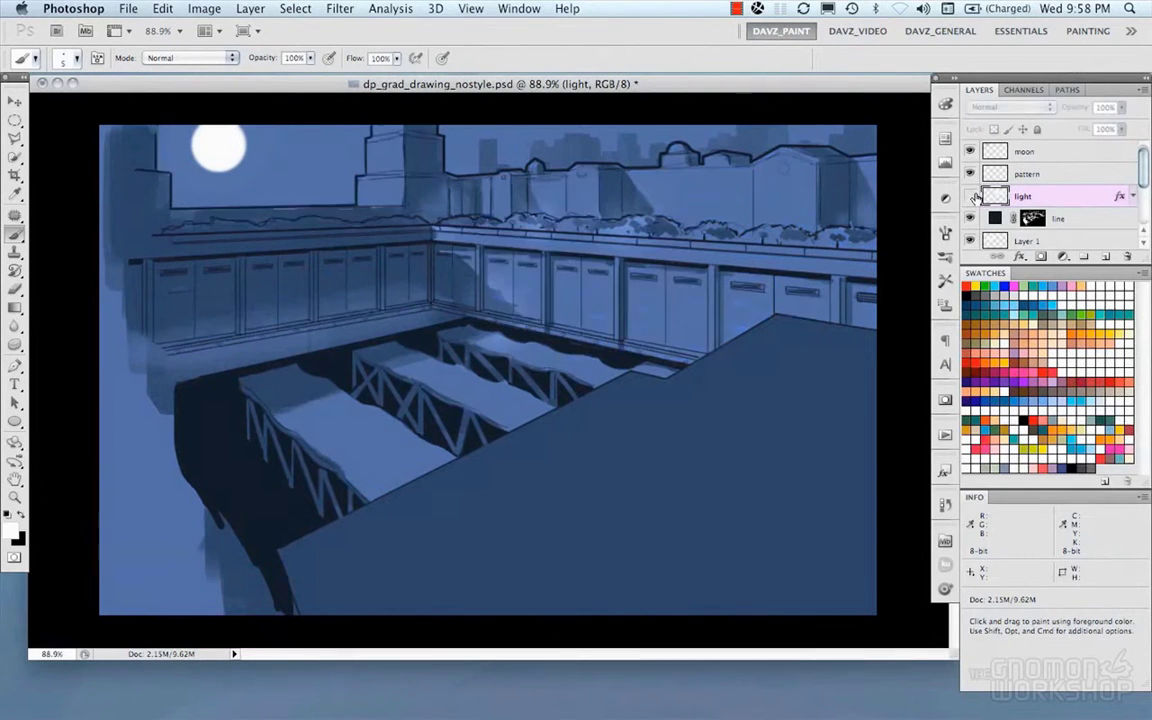
click(970, 196)
click(970, 196)
click(970, 196)
Step: Set the opacity of Layer 1 to 21% and save the file
scroll(1137, 183, down, 1)
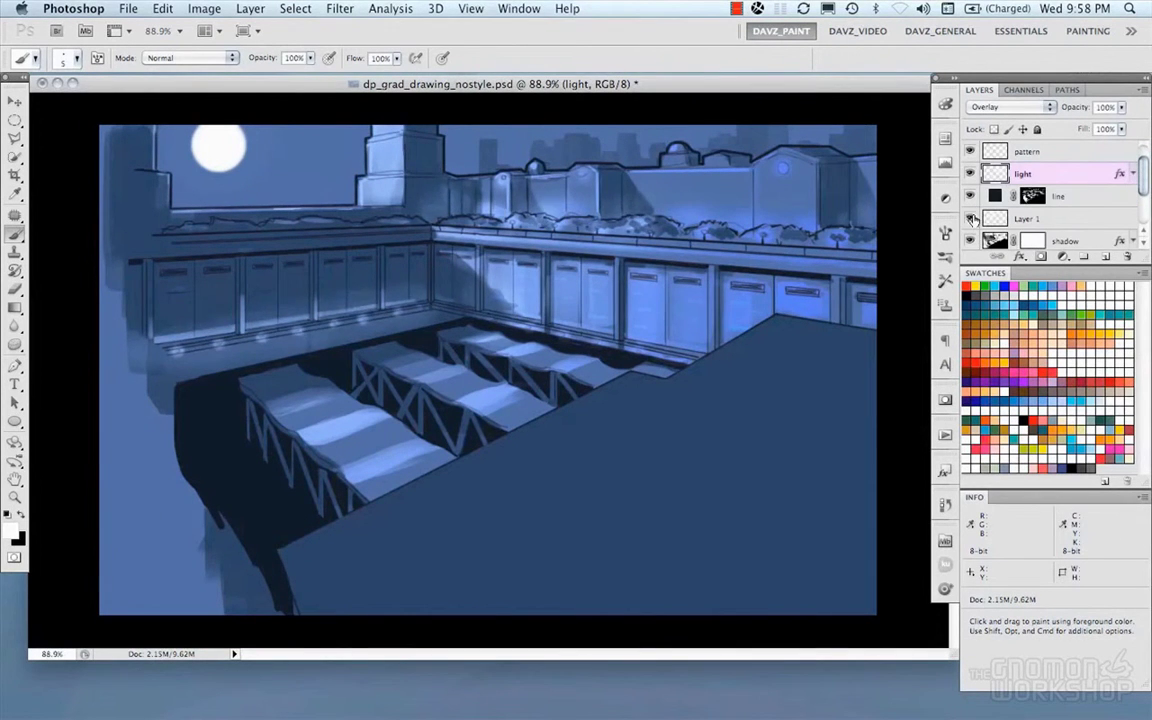
click(1030, 218)
drag(1121, 107, 1076, 128)
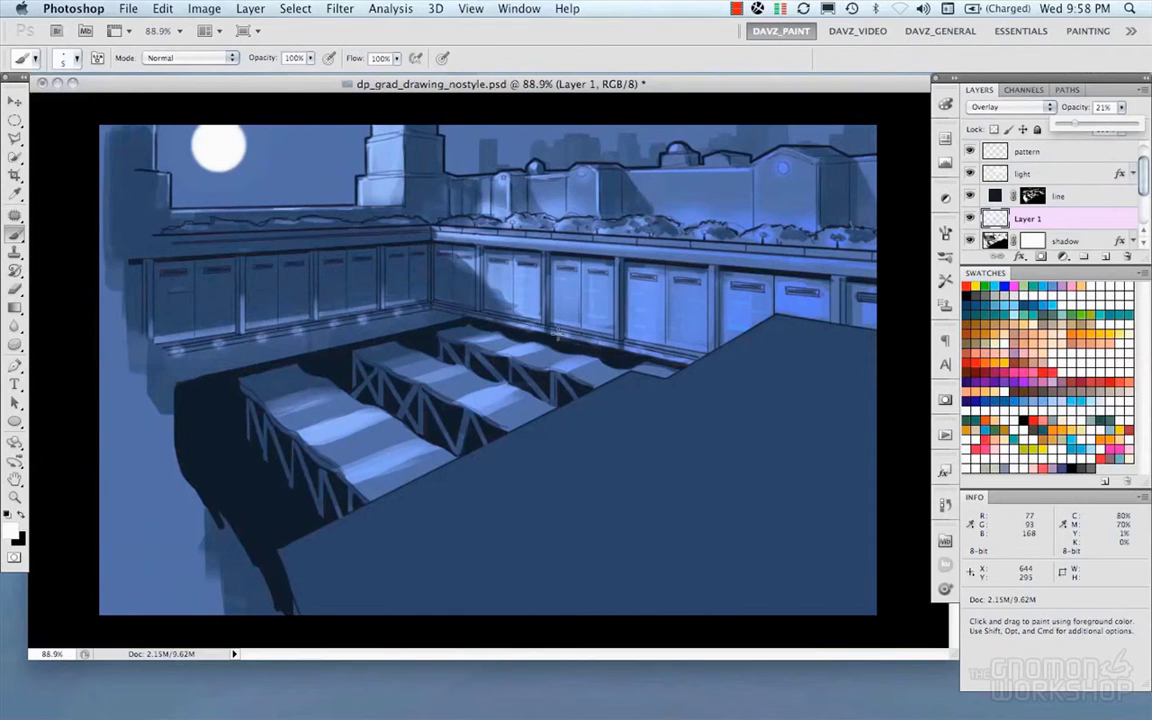
key(super+s)
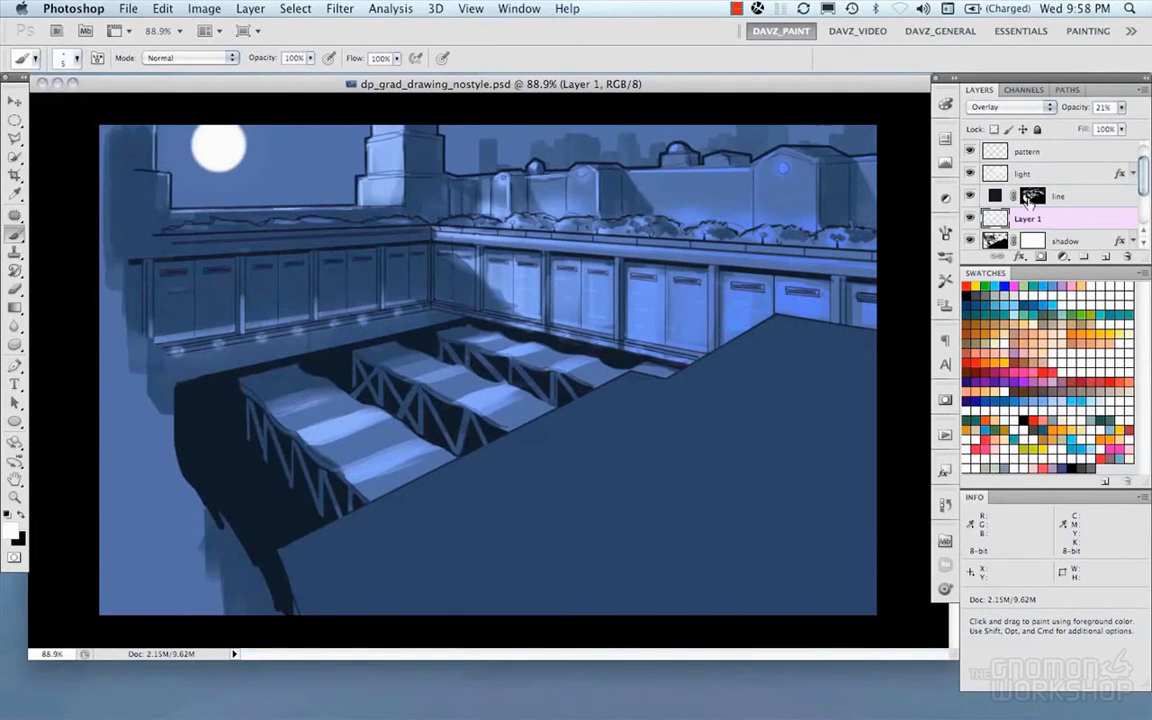
Step: Move Layer 1 above the line layer and rename it LIGHT2
key(ctrl+bracketright)
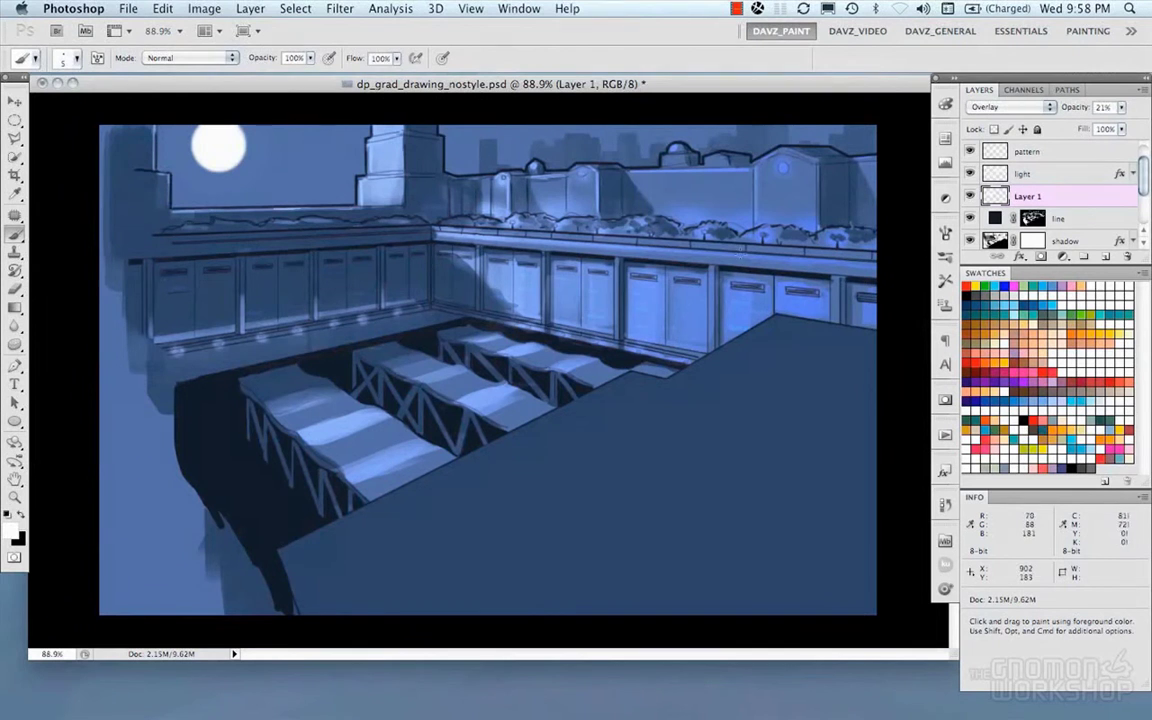
double_click(1027, 196)
text(LIGHT2)
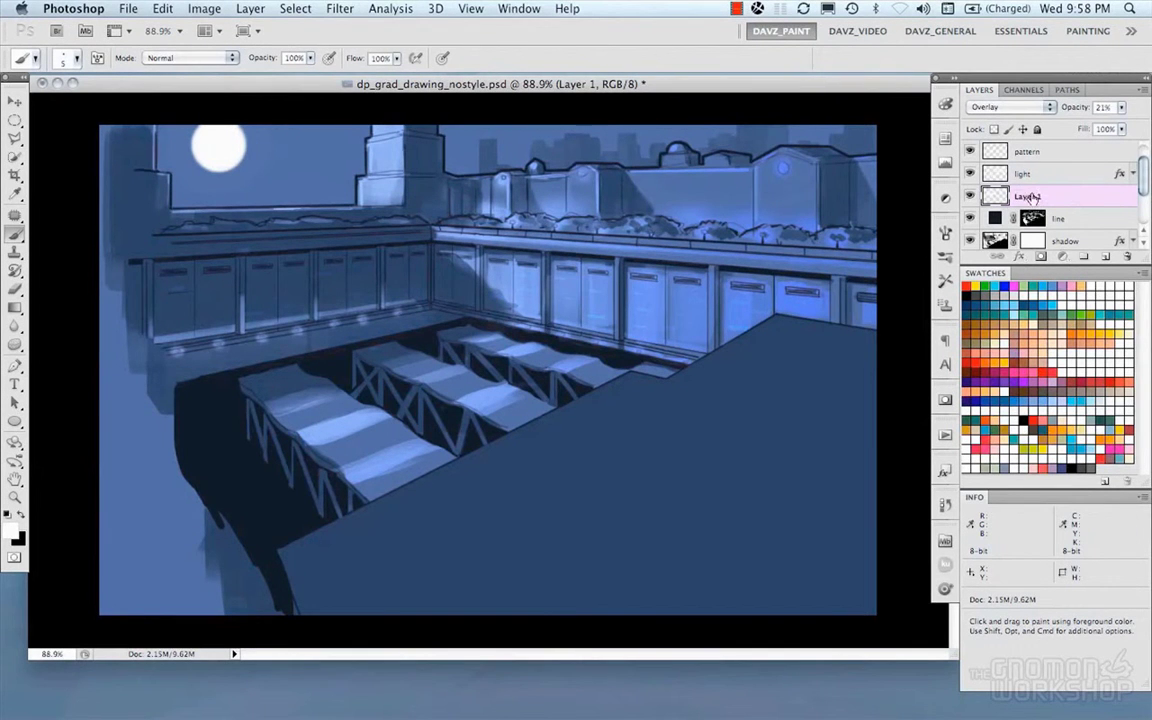
key(Return)
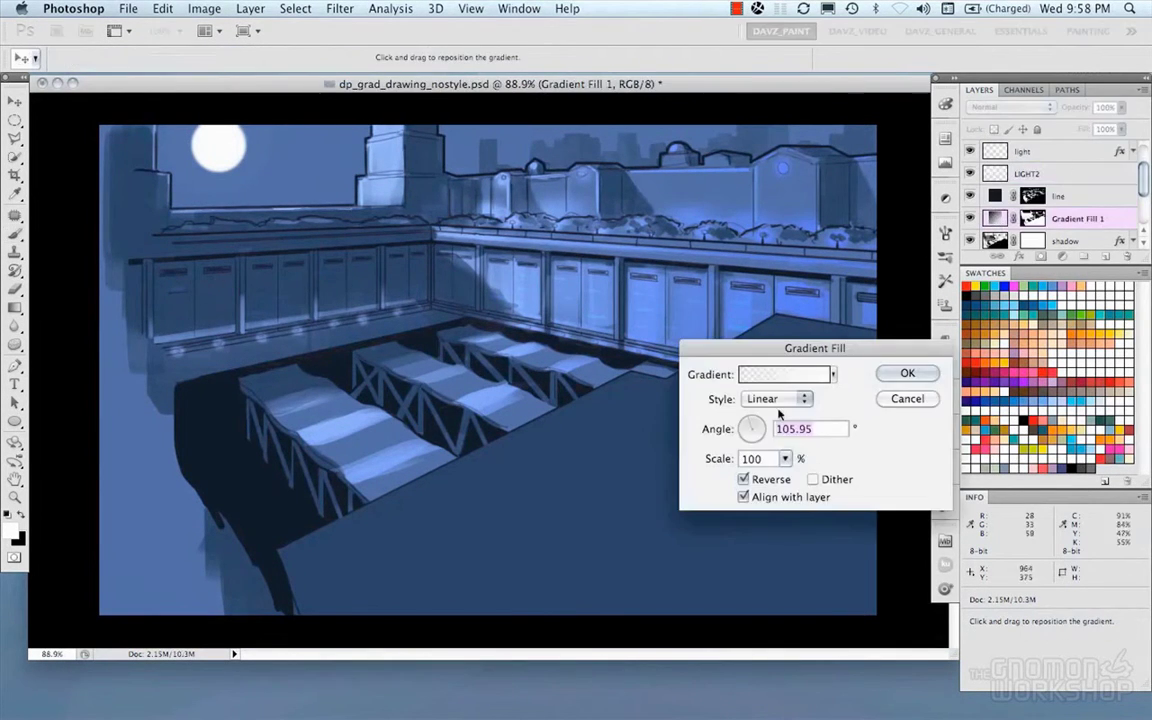
click(784, 517)
click(620, 551)
click(743, 325)
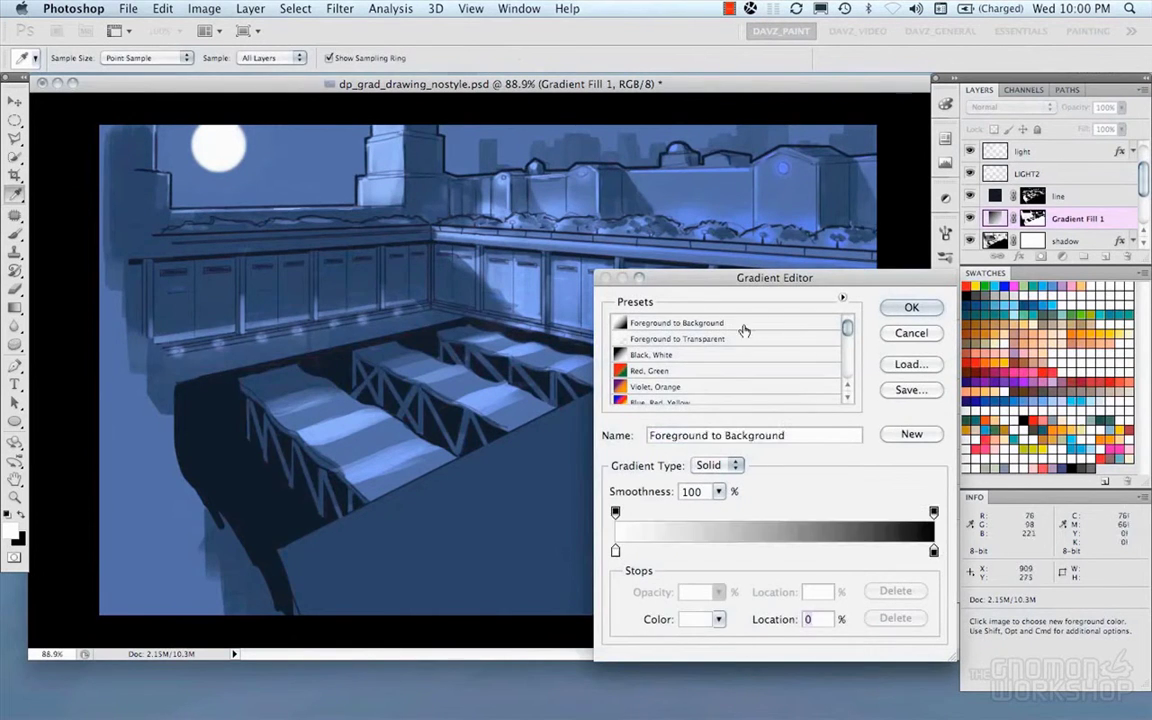
key(Return)
drag(670, 520, 625, 560)
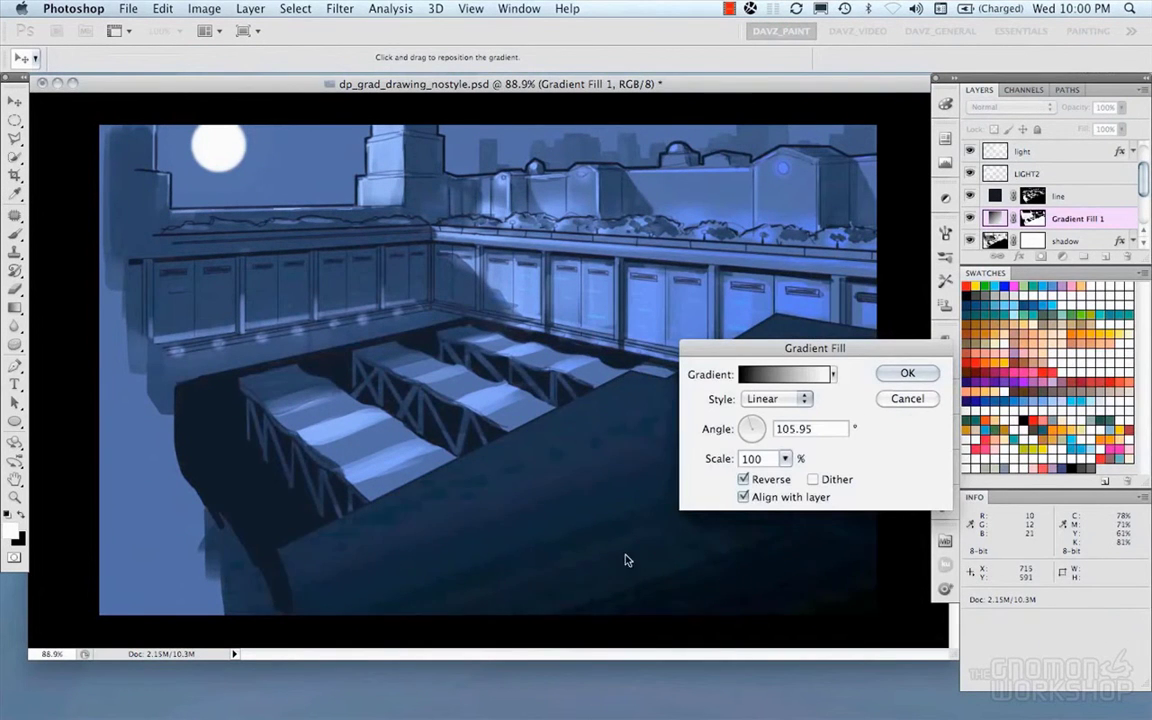
click(907, 399)
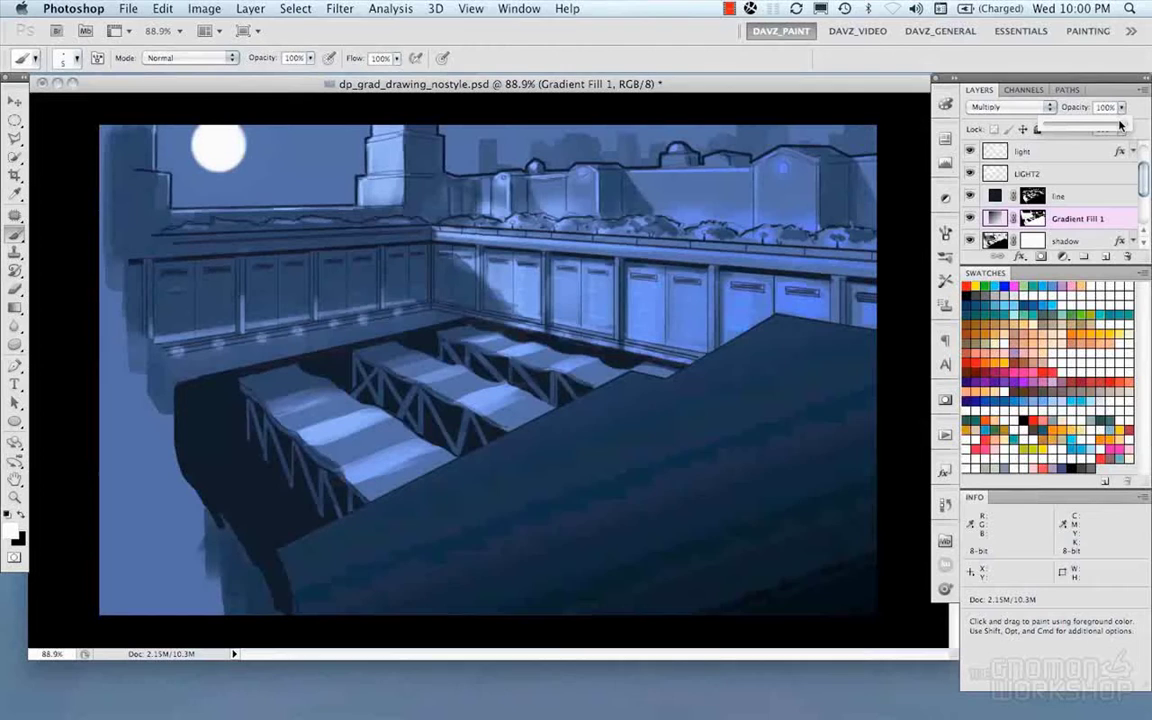
Step: Lower the opacity of the Gradient Fill 1 layer
drag(1121, 107, 1102, 127)
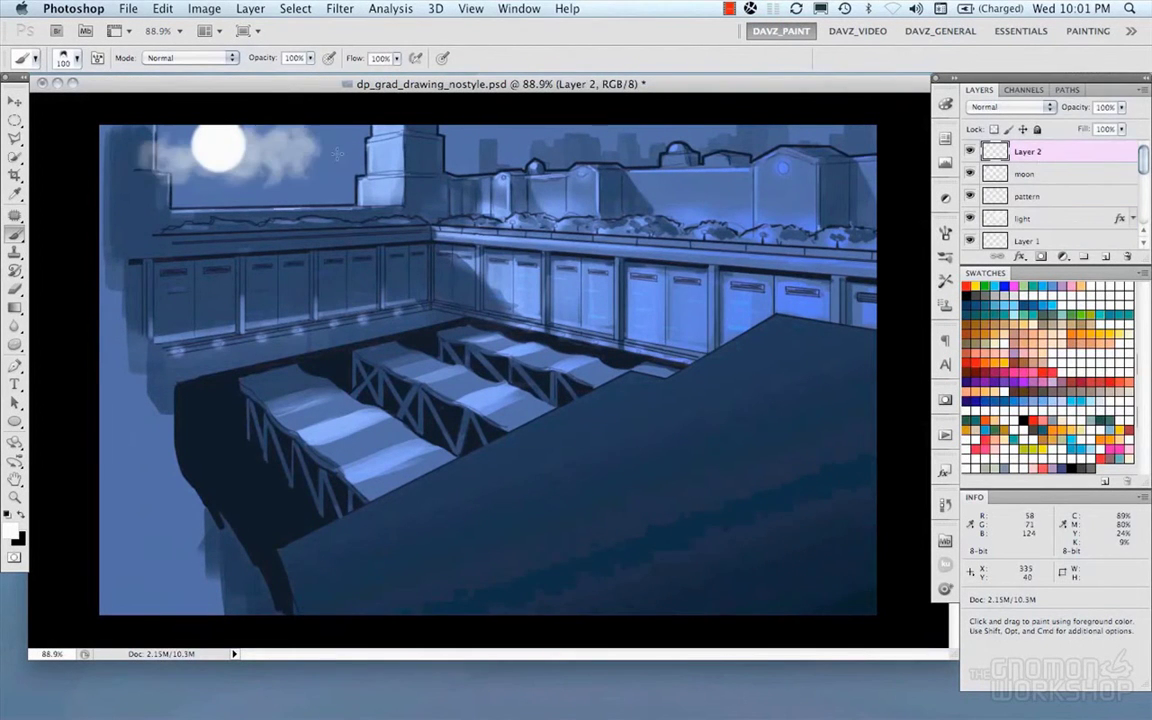
Step: Add a layer mask to Layer 2 and paint on it to fade the clouds around the moon
click(1041, 257)
mouse_move(258, 127)
mouse_down()
mouse_move(319, 163)
mouse_move(222, 110)
mouse_move(172, 176)
mouse_move(245, 150)
mouse_up()
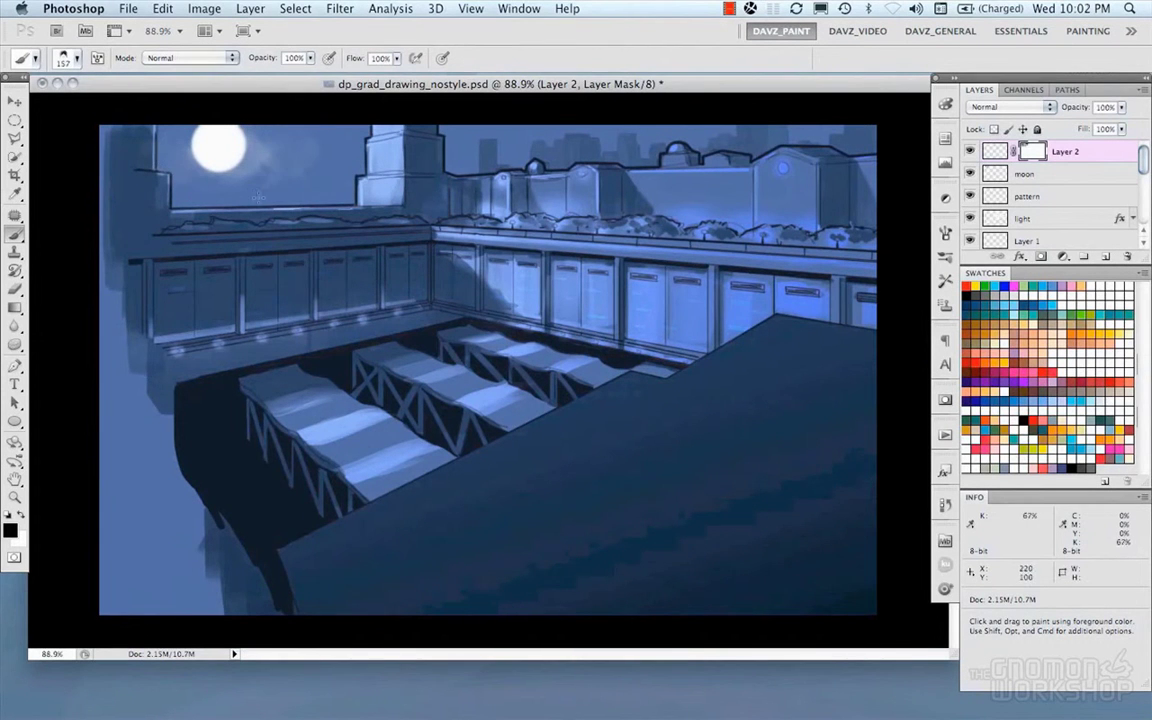
key(m)
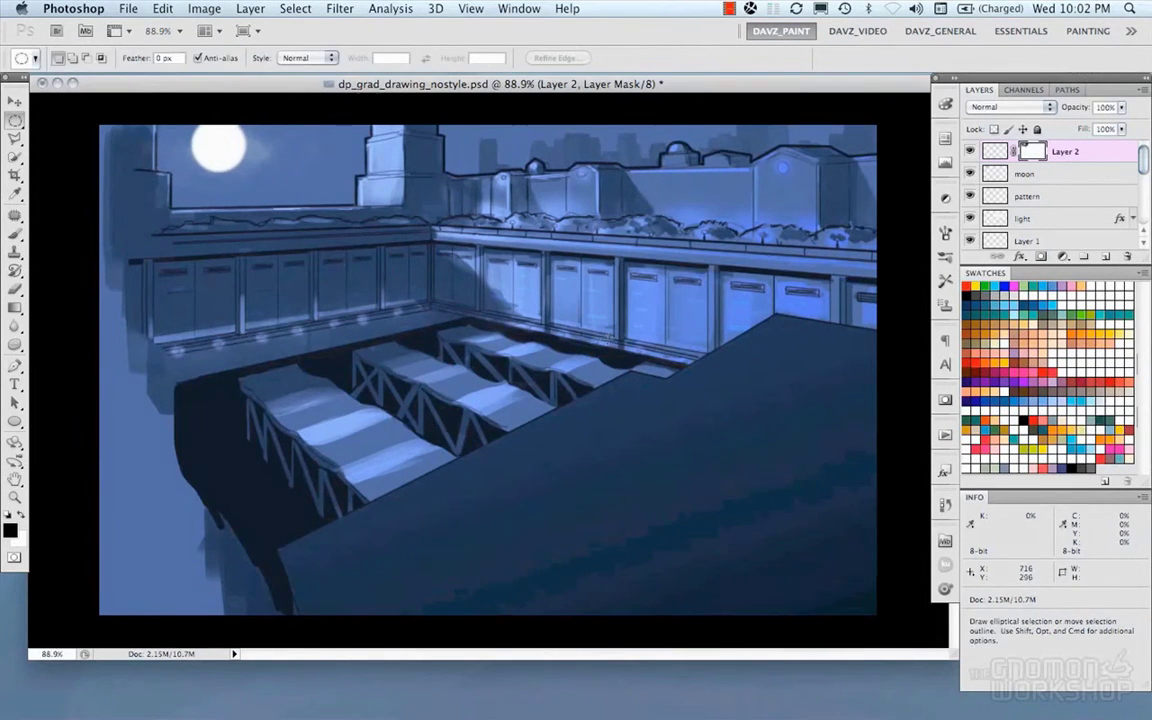
click(1030, 218)
key(b)
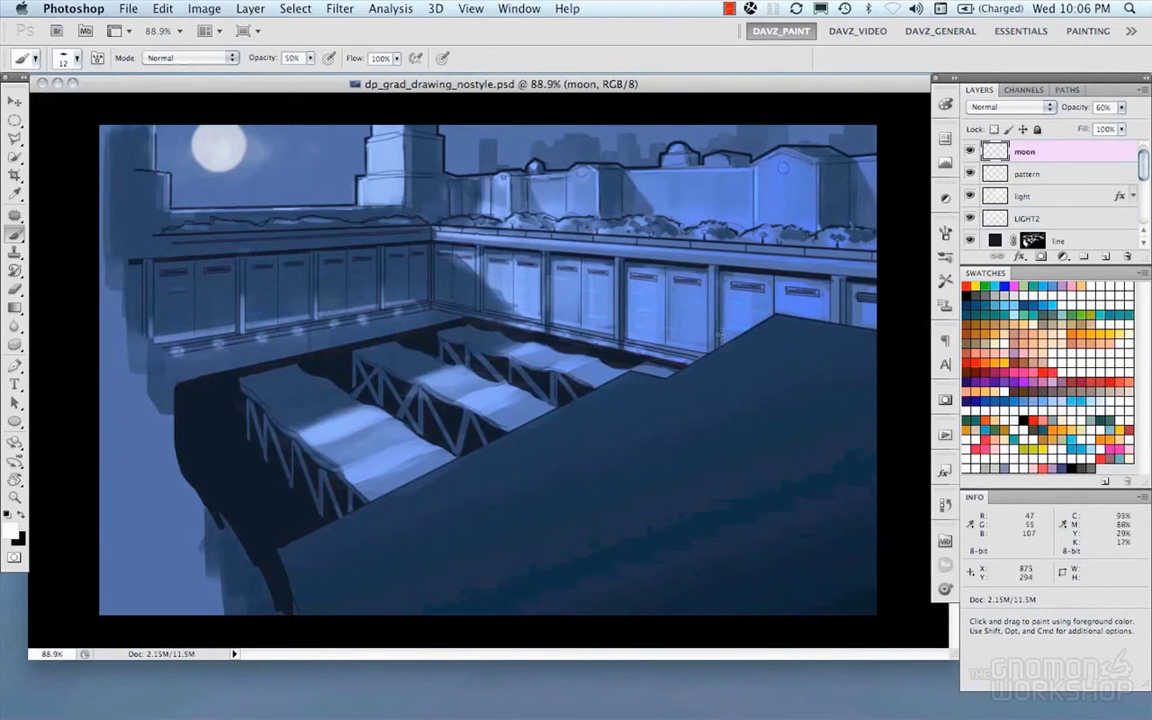
Step: On a new layer, dot small white lights along the hedge and the wall's base ledge with a 13 px brush at 100% opacity
key(ctrl+shift+alt+n)
right_click(587, 282)
double_click(560, 320)
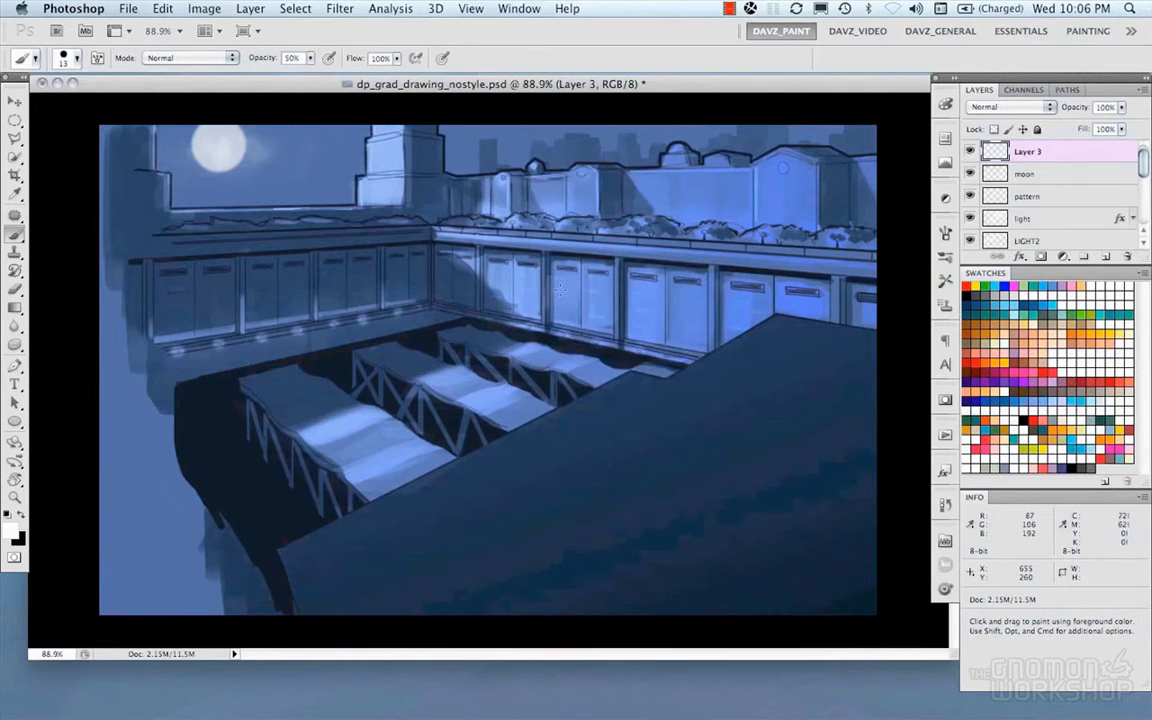
key(0)
click(536, 298)
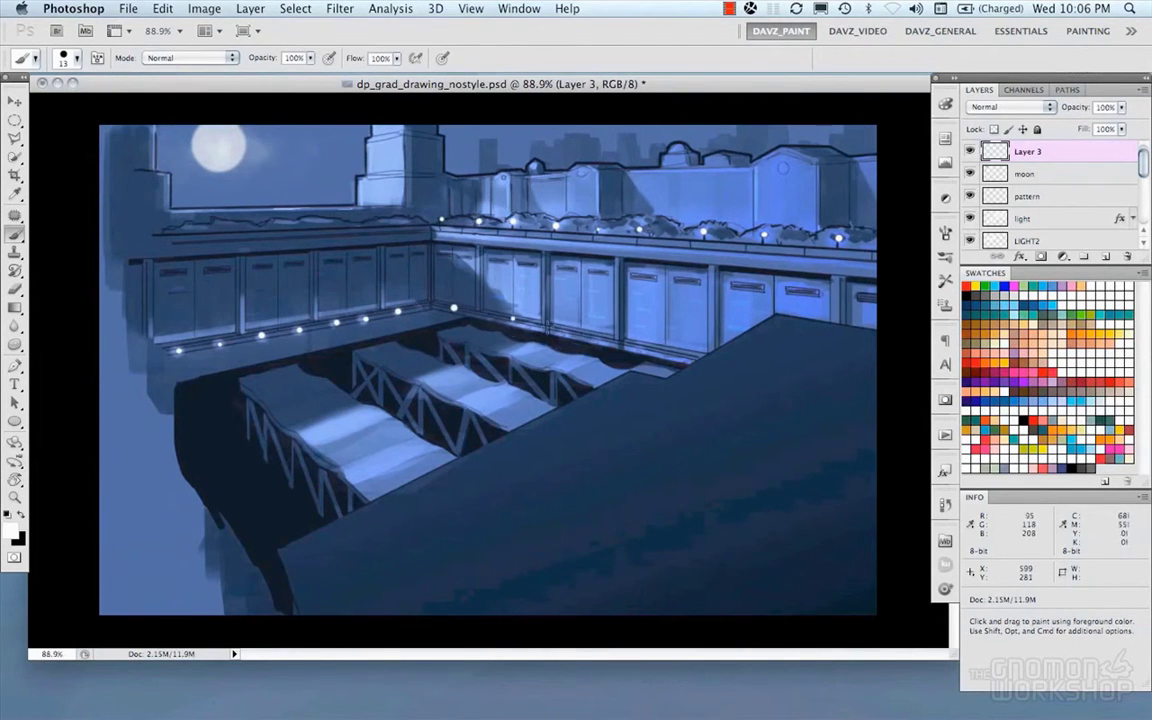
key(alt+super+z)
key(alt+super+z)
click(527, 328)
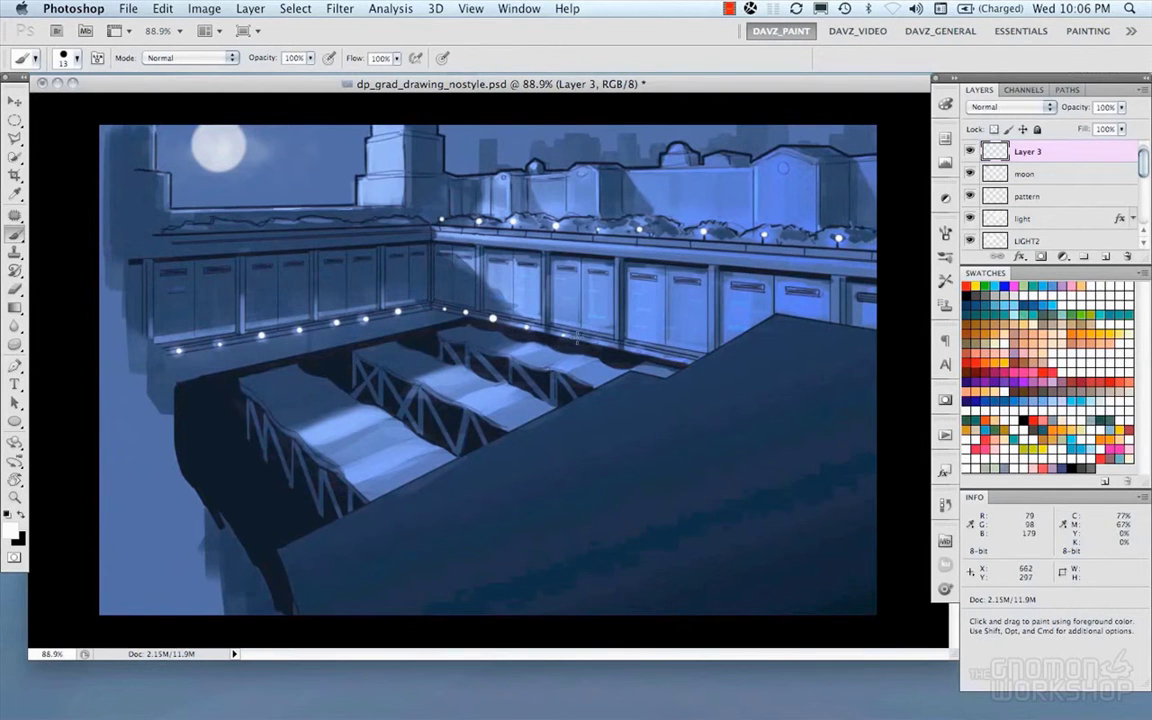
click(686, 362)
Step: Paint soft glows over the ledge lights with a 36 px brush at 50% opacity
right_click(651, 343)
double_click(774, 438)
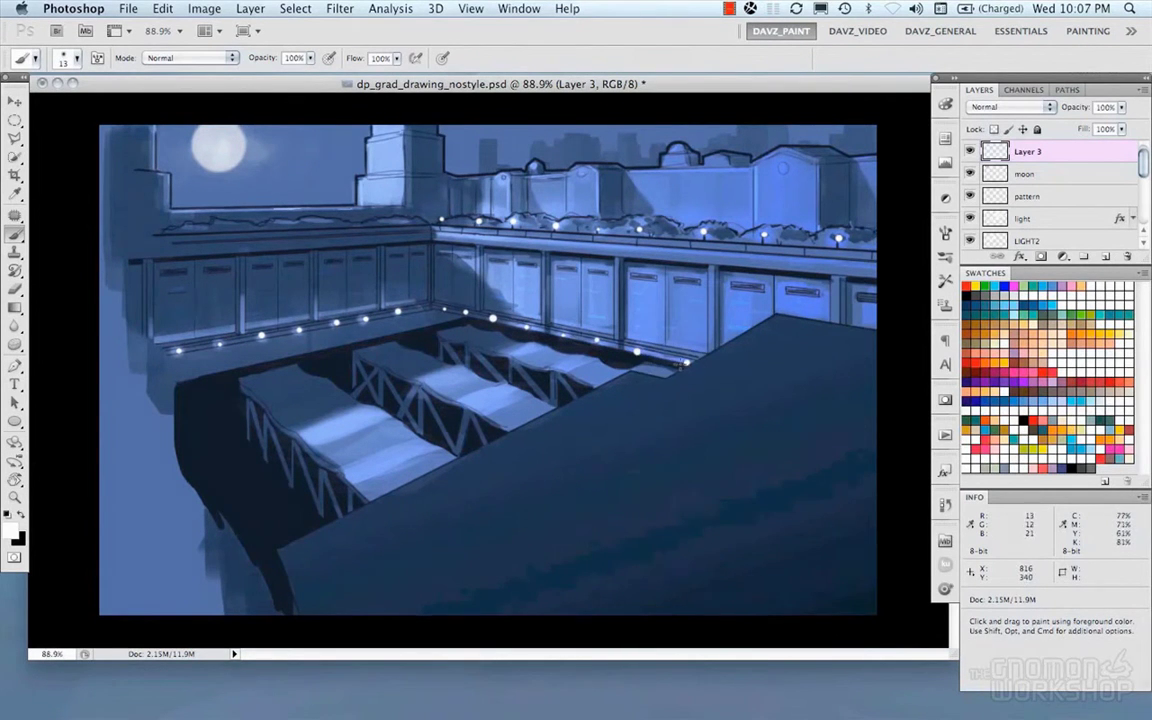
key(5)
click(637, 351)
click(597, 340)
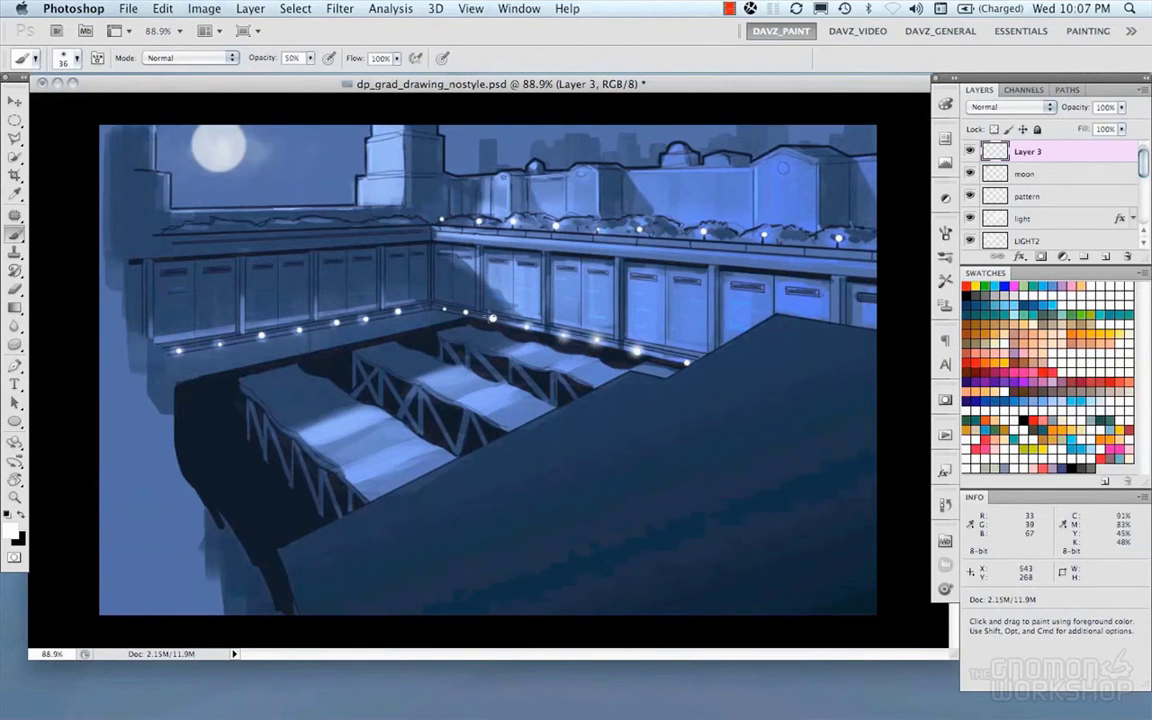
drag(492, 317, 364, 320)
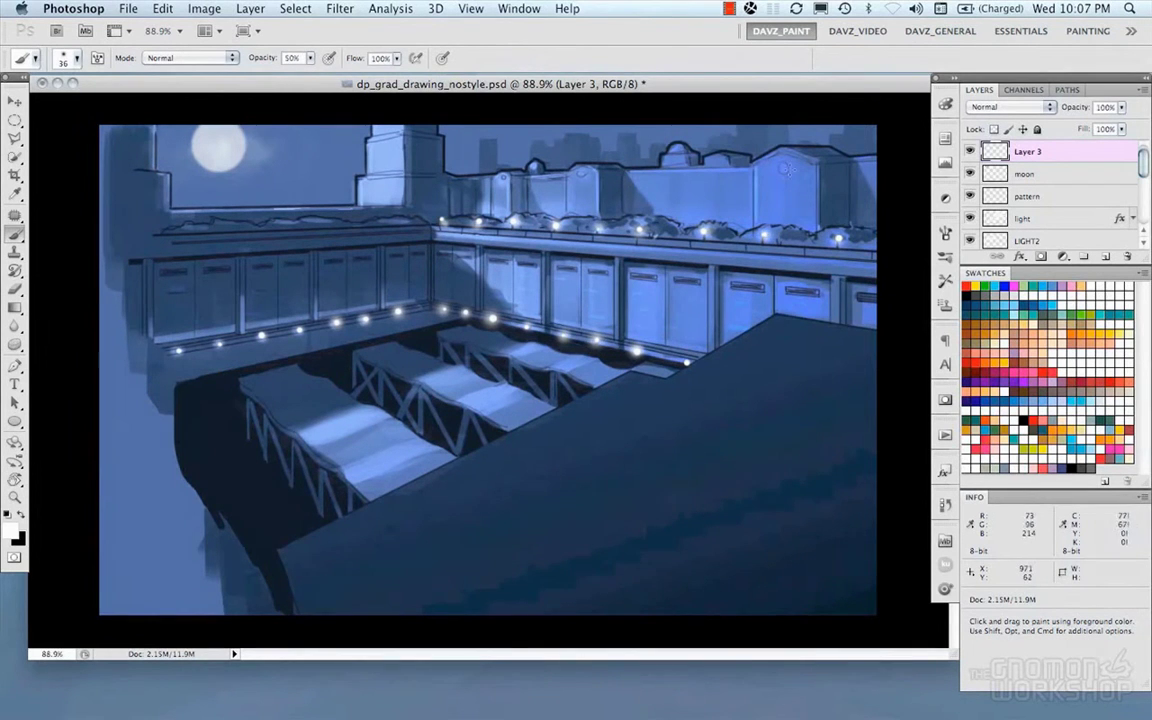
Step: Add soft white lights to the upper fronts of the three background buildings
click(500, 178)
right_click(583, 174)
click(624, 240)
click(782, 168)
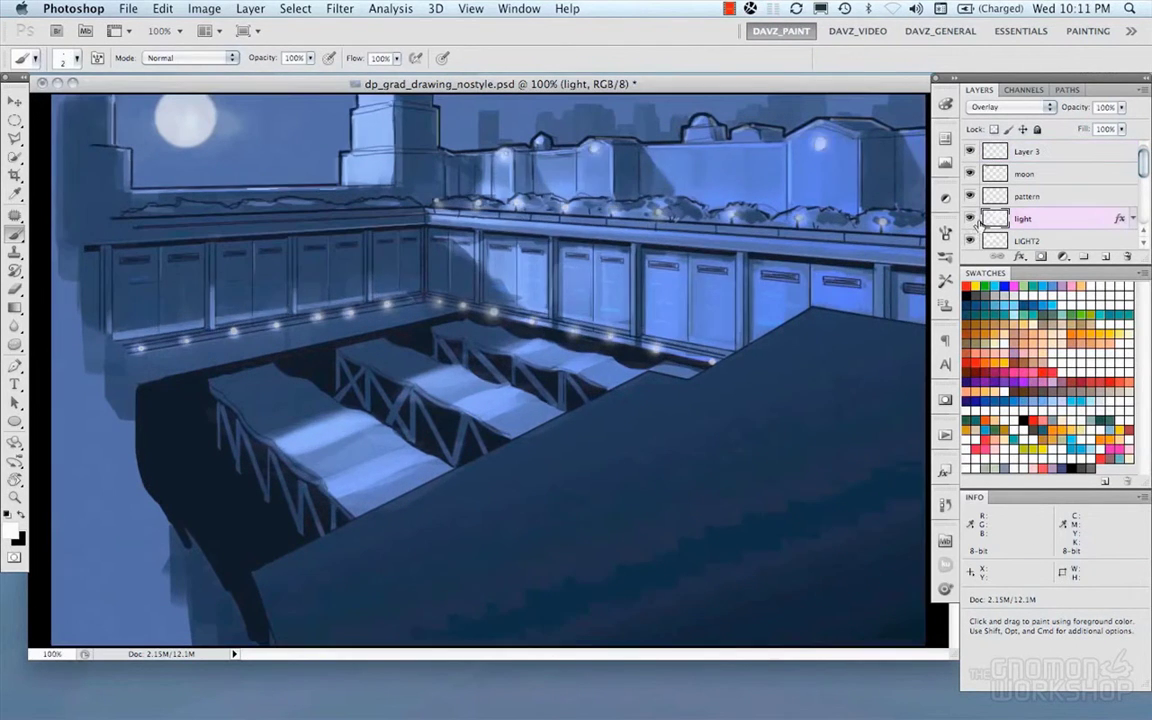
Step: Add a Pattern Overlay to the light layer's style and choose a cloudy grayscale pattern
double_click(1108, 218)
click(618, 576)
click(792, 440)
click(768, 488)
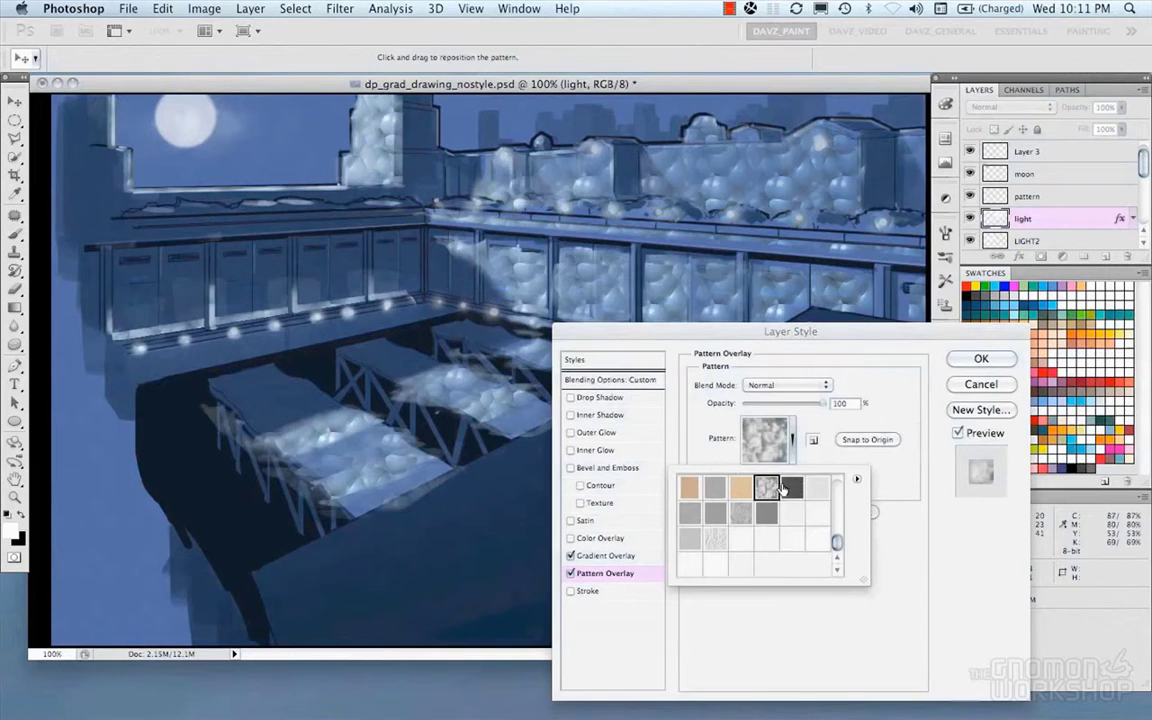
drag(836, 541, 836, 536)
Step: Set the pattern overlay to Color Dodge with 430% scale and 23% opacity, apply it, and compare the light layer hidden and shown
click(814, 386)
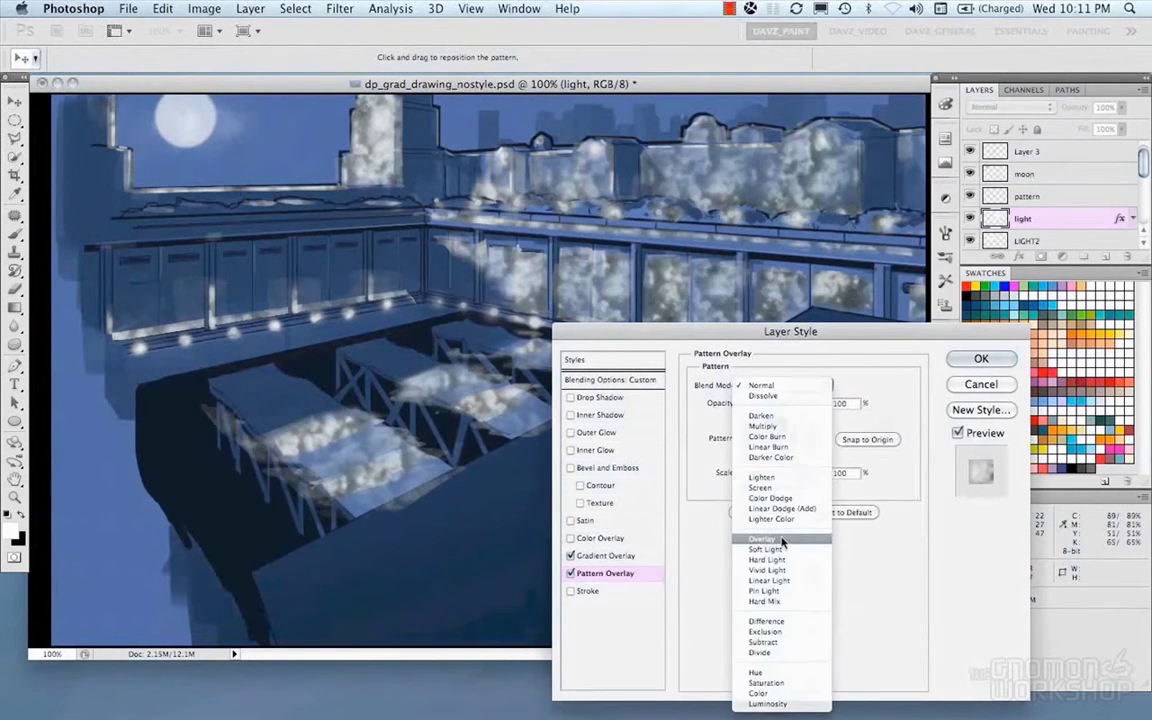
click(762, 539)
drag(776, 473, 797, 477)
drag(823, 405, 760, 407)
click(794, 387)
click(790, 344)
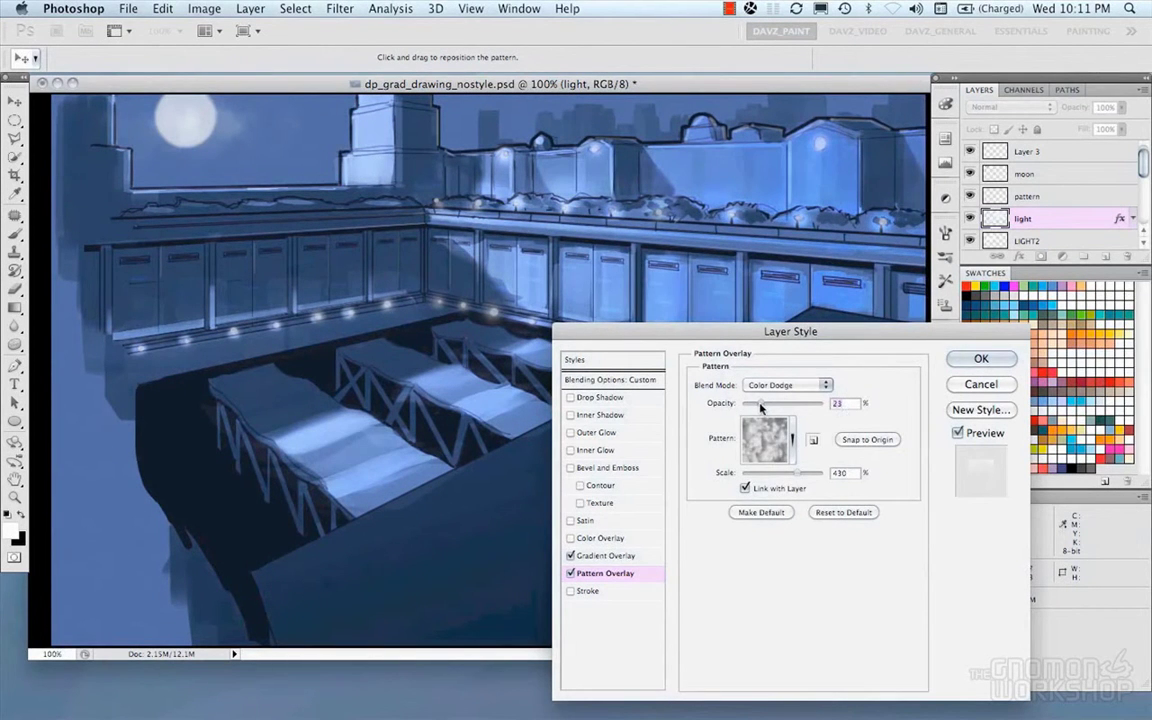
key(Return)
key(b)
click(969, 218)
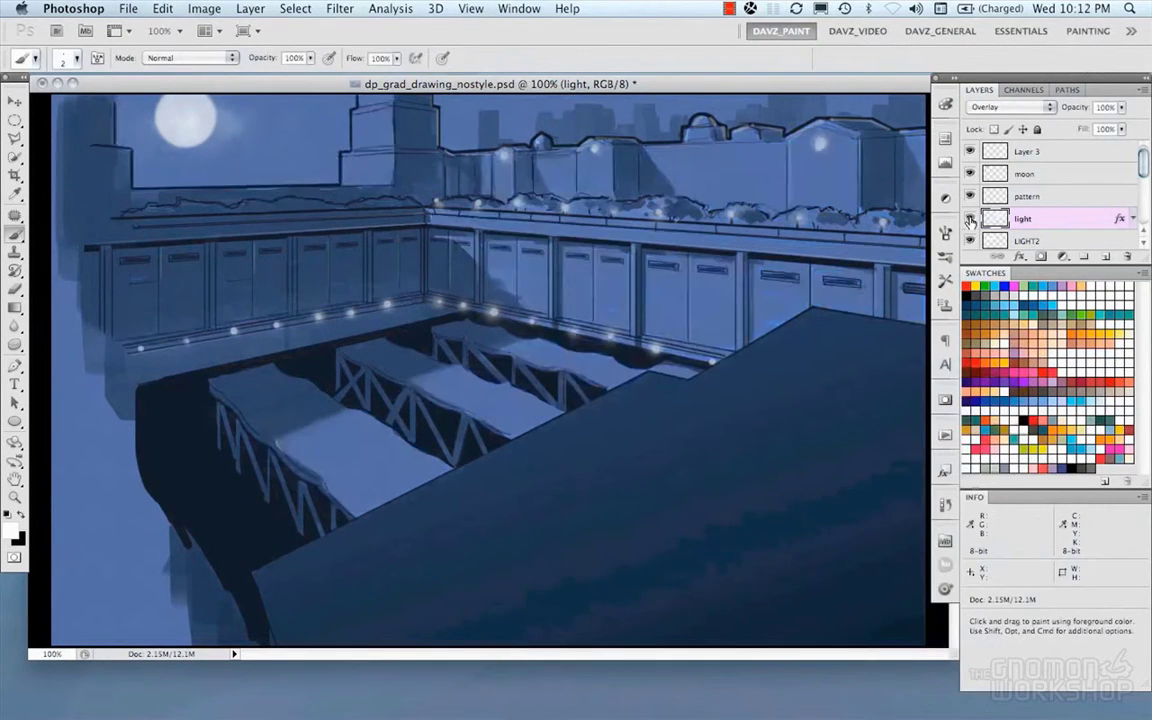
click(970, 219)
Step: Add a mask to the light layer and paint black strokes over the table tops with a preset brush to soften their highlights
click(1041, 257)
click(945, 281)
click(845, 463)
click(945, 281)
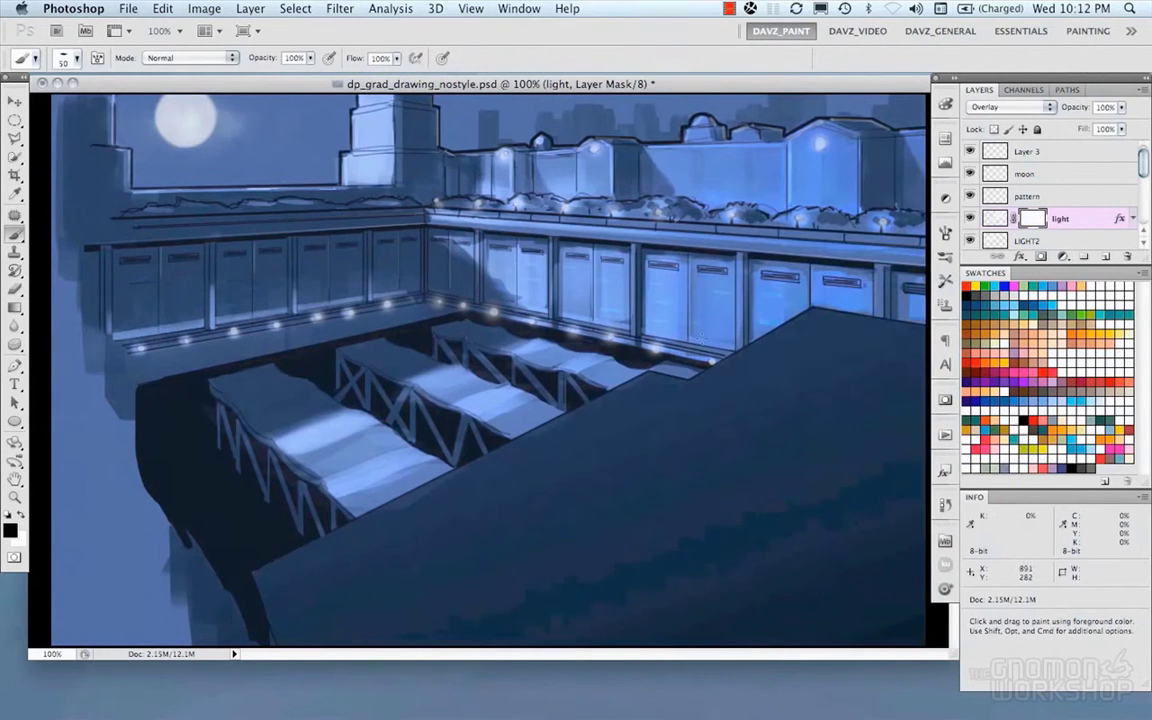
drag(351, 416, 360, 416)
drag(258, 388, 351, 386)
drag(283, 417, 344, 402)
mouse_move(412, 366)
mouse_down()
mouse_move(466, 356)
mouse_move(476, 400)
mouse_up()
drag(497, 306, 597, 351)
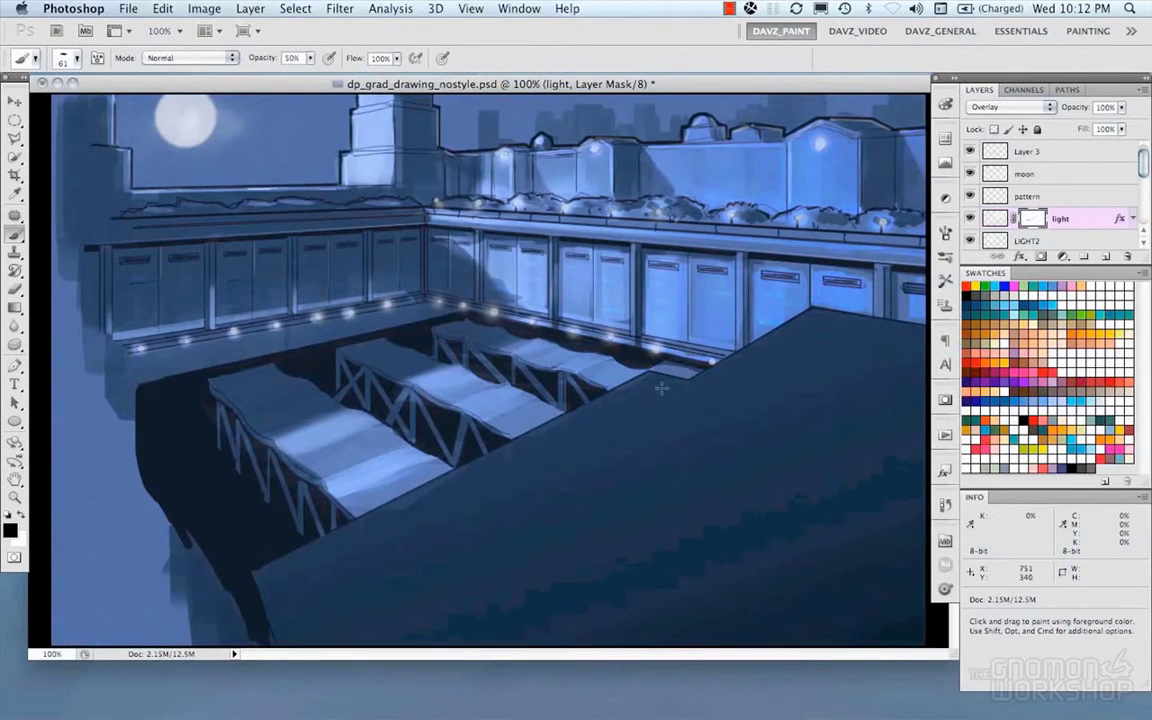
Step: Add a subtle Outer Glow to the moon layer with a curved contour and an 82% range
key(super+minus)
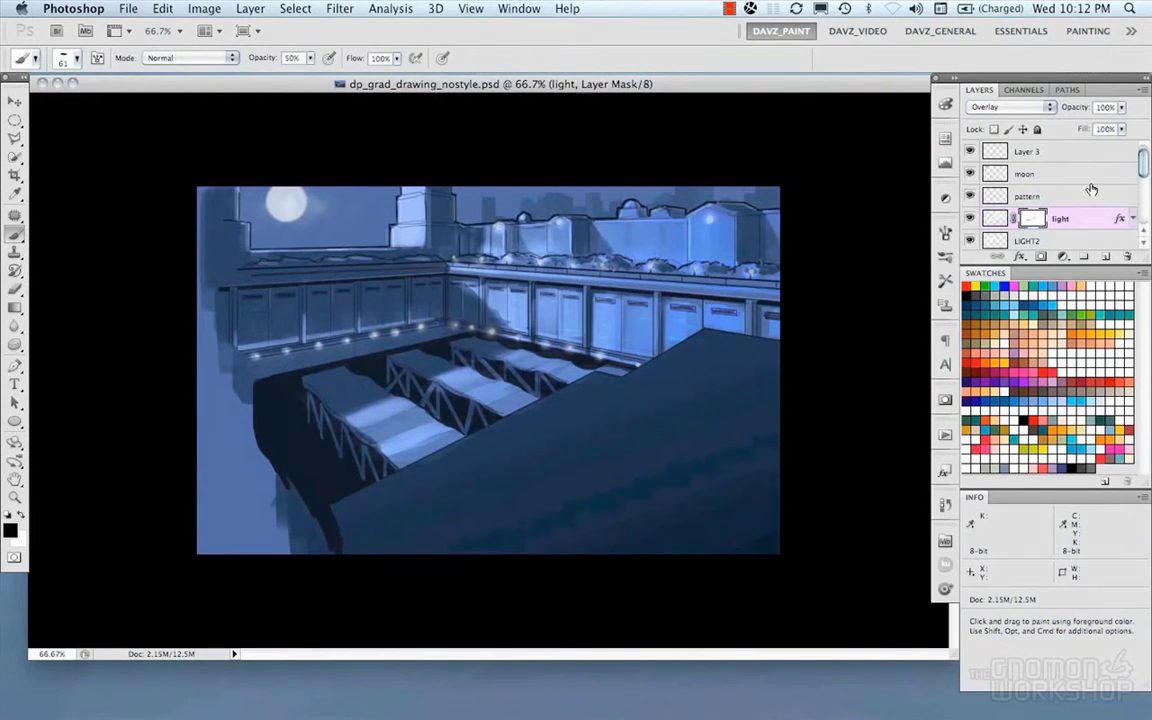
double_click(985, 172)
click(597, 432)
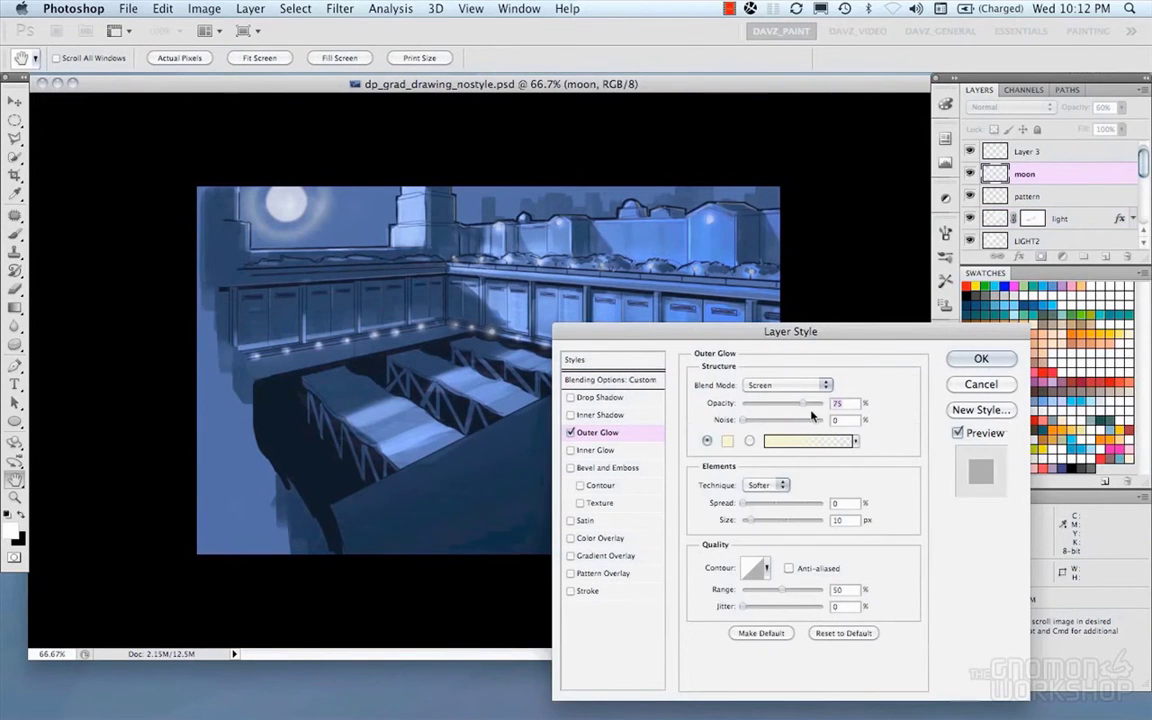
click(767, 569)
click(761, 603)
click(911, 397)
drag(782, 591, 807, 592)
drag(750, 522, 753, 523)
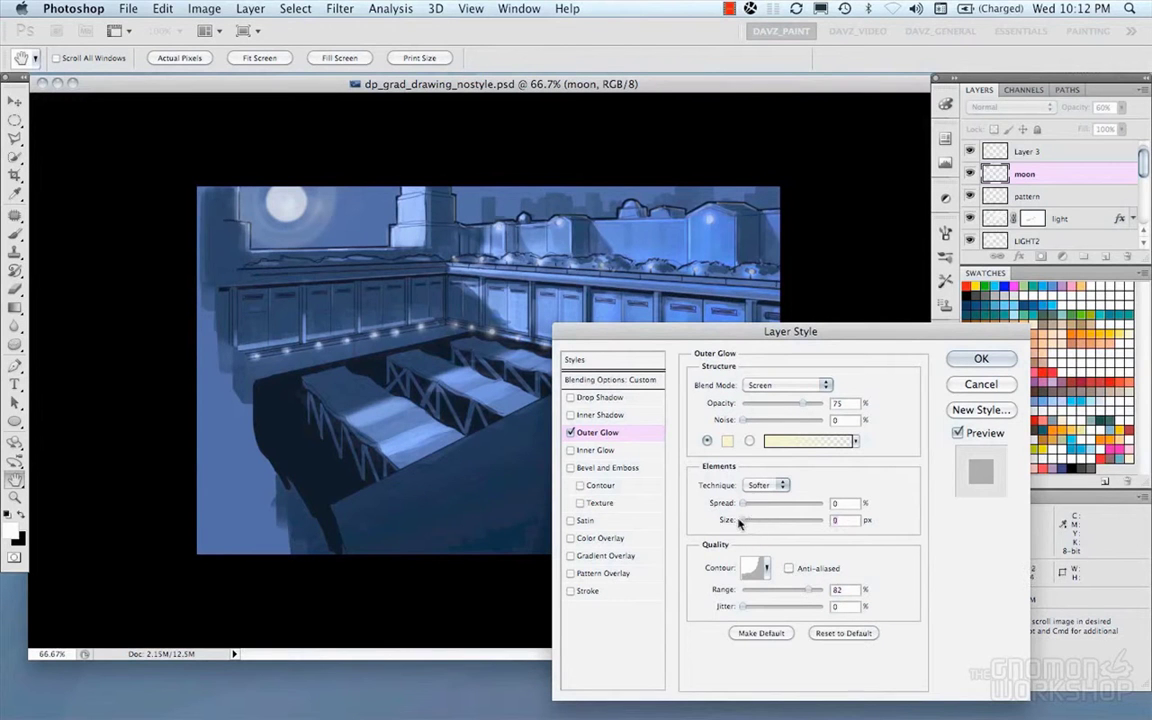
drag(745, 421, 777, 406)
key(Return)
key(b)
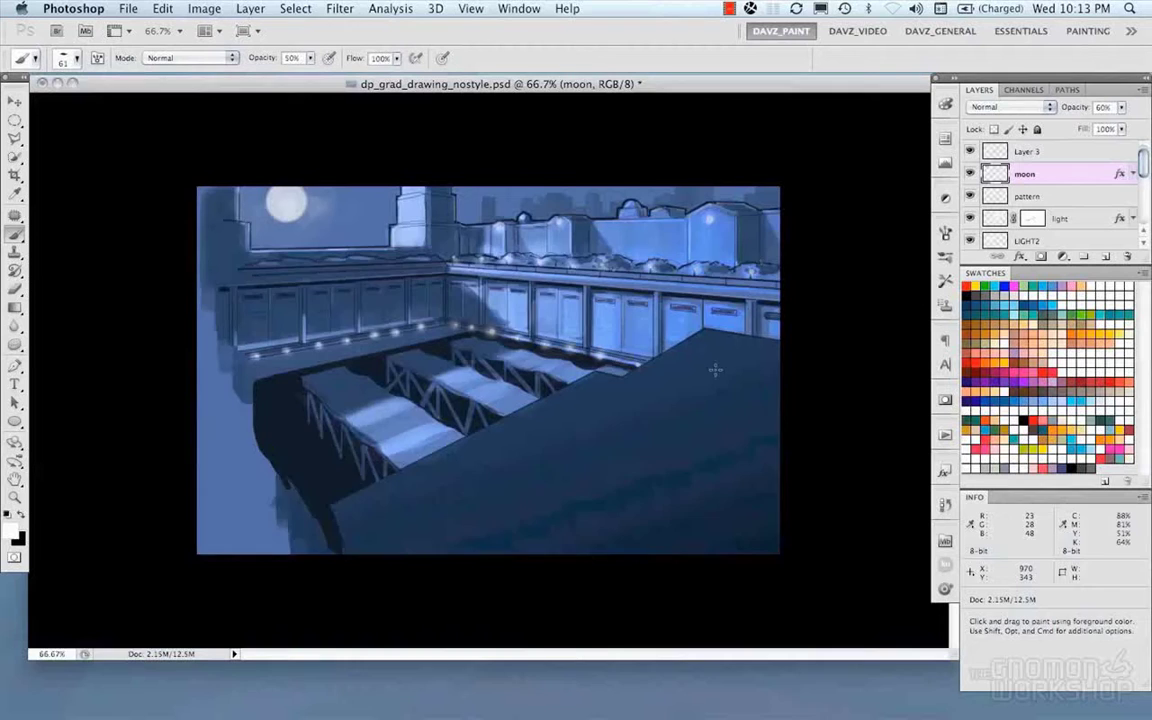
Step: Check Layer 3's effect by hiding and showing it, and rename the layer DETAIL
key(super+1)
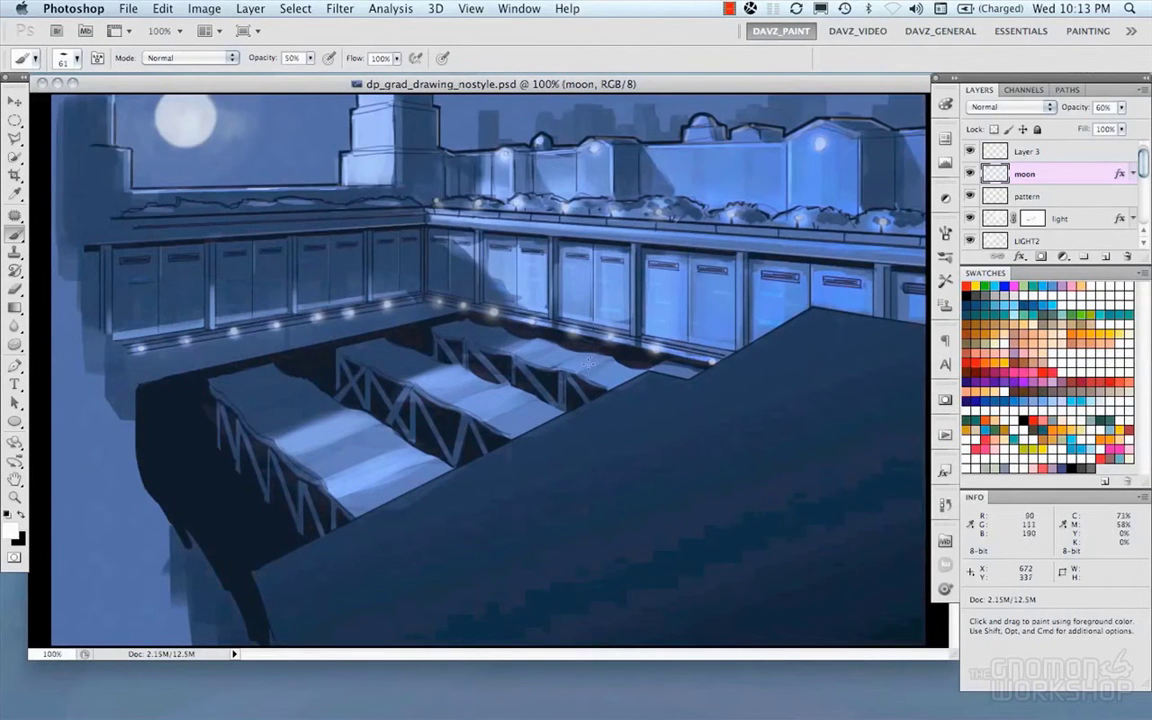
key(super+minus)
click(970, 151)
click(970, 151)
click(1030, 151)
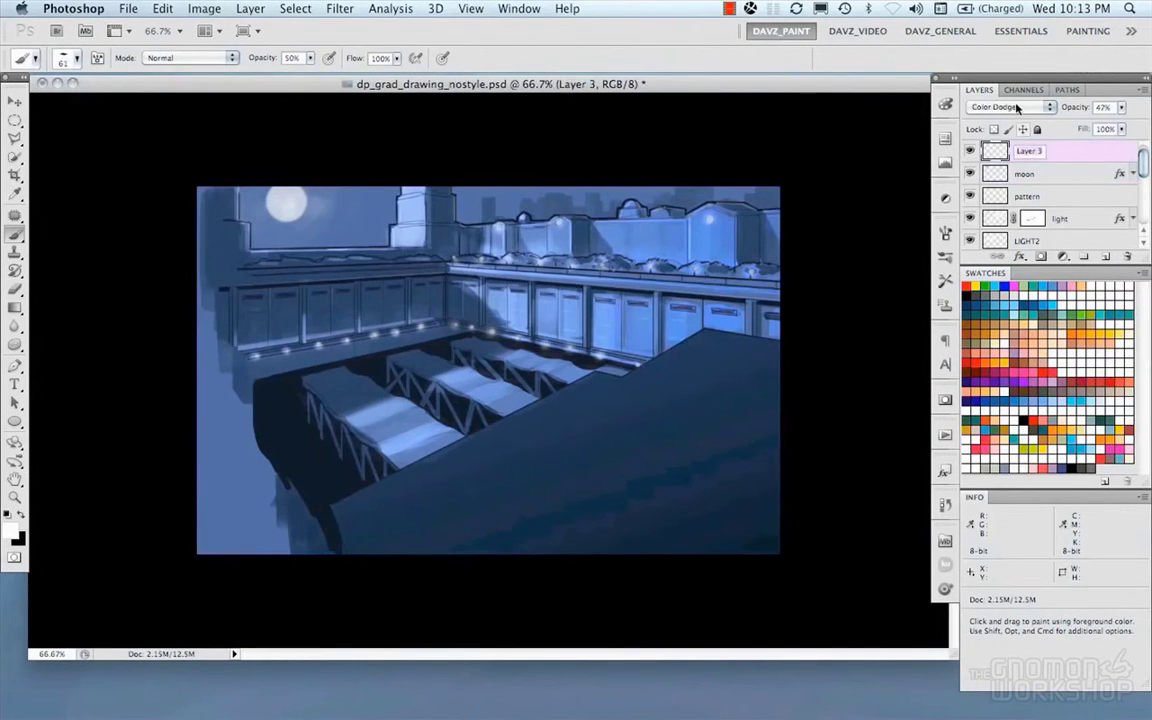
double_click(1027, 151)
text(DETAIL)
key(Return)
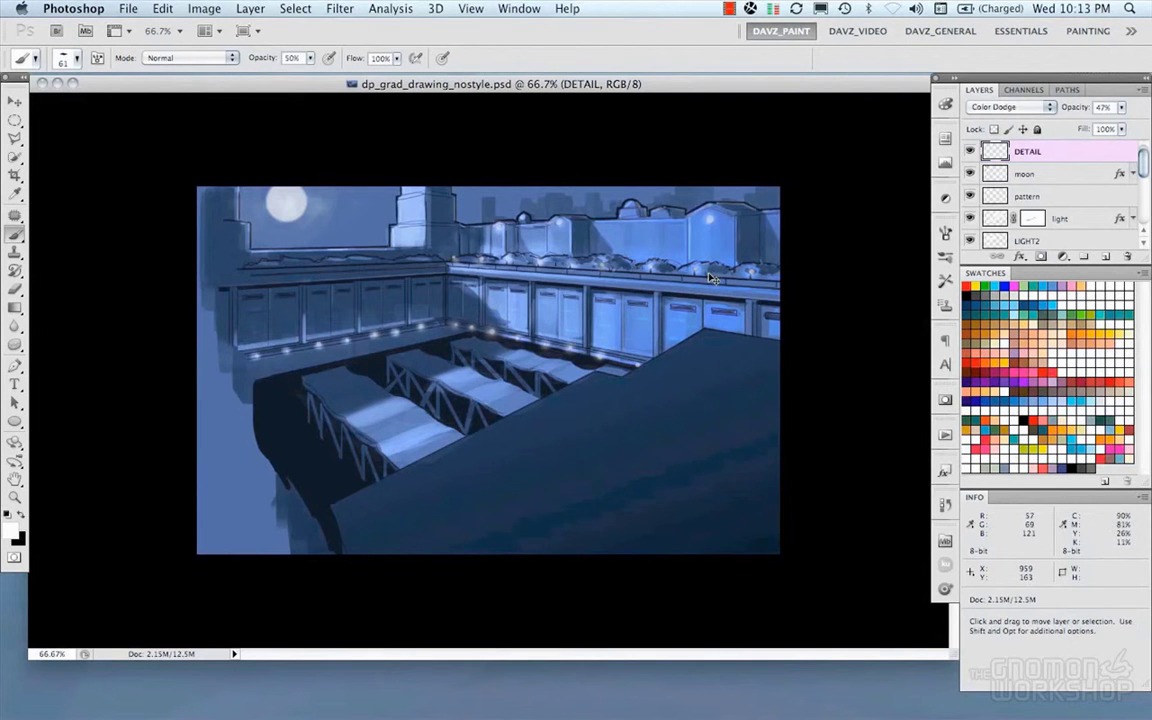
Step: Try brushing foliage texture over the rooftop hedge on the DETAIL layer with 46 px and 100 px brushes
key(super+1)
right_click(700, 355)
double_click(767, 475)
click(732, 217)
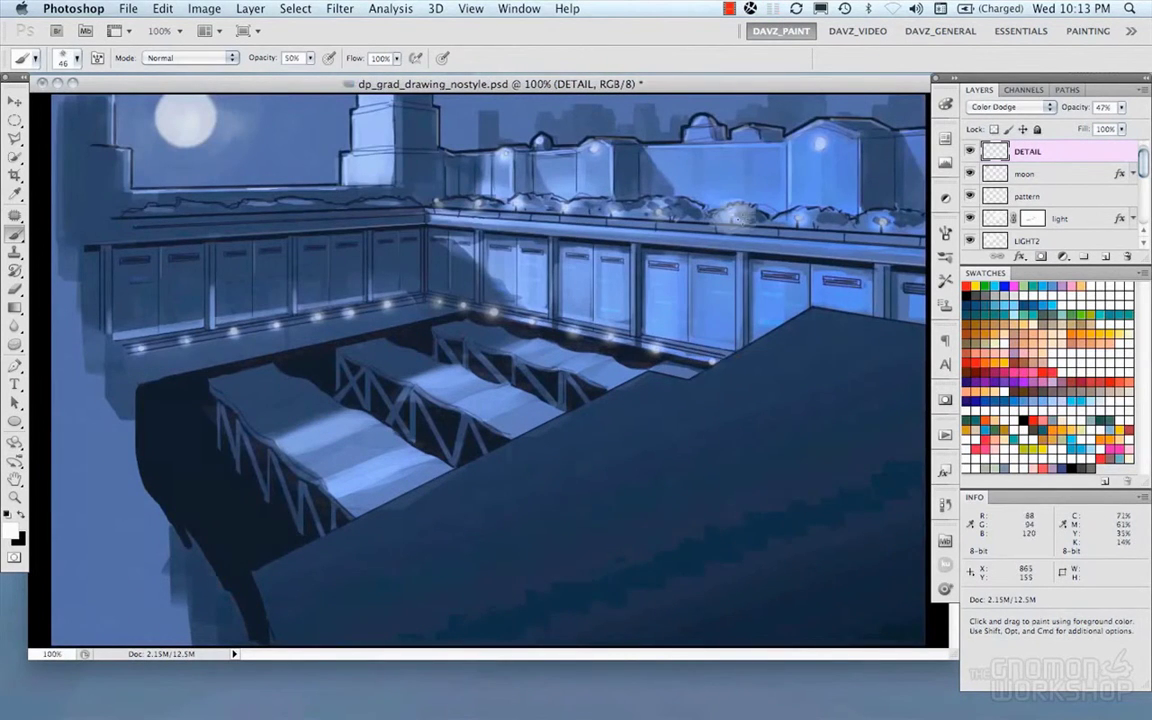
key(super+z)
right_click(784, 256)
double_click(856, 428)
drag(804, 218, 820, 225)
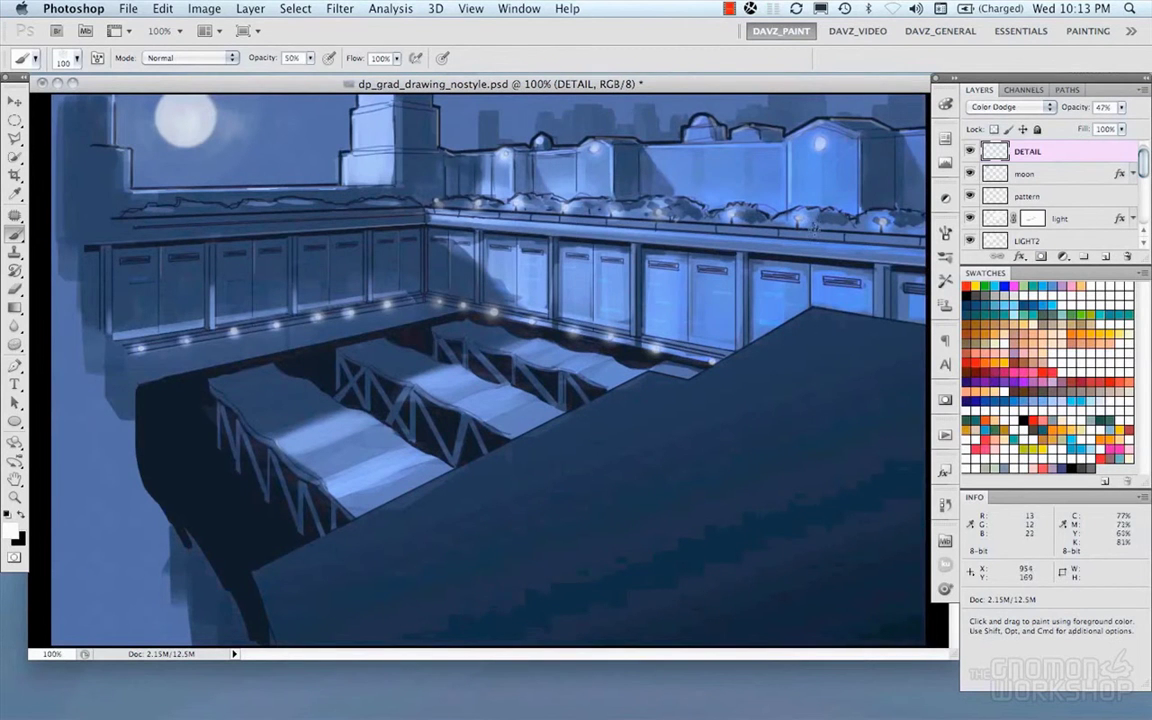
key(0)
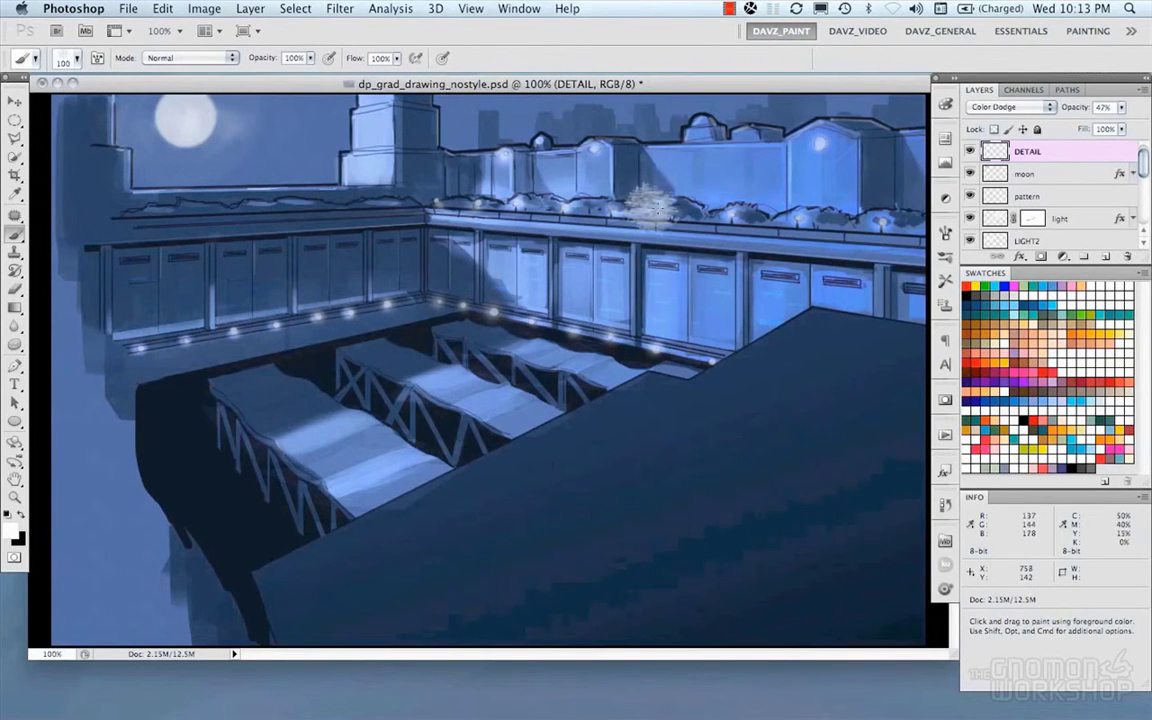
Step: Try painting a tree in front of the wall with the Tree 1 brush preset, undo it, and look through other presets
click(945, 280)
scroll(920, 398, down, 10)
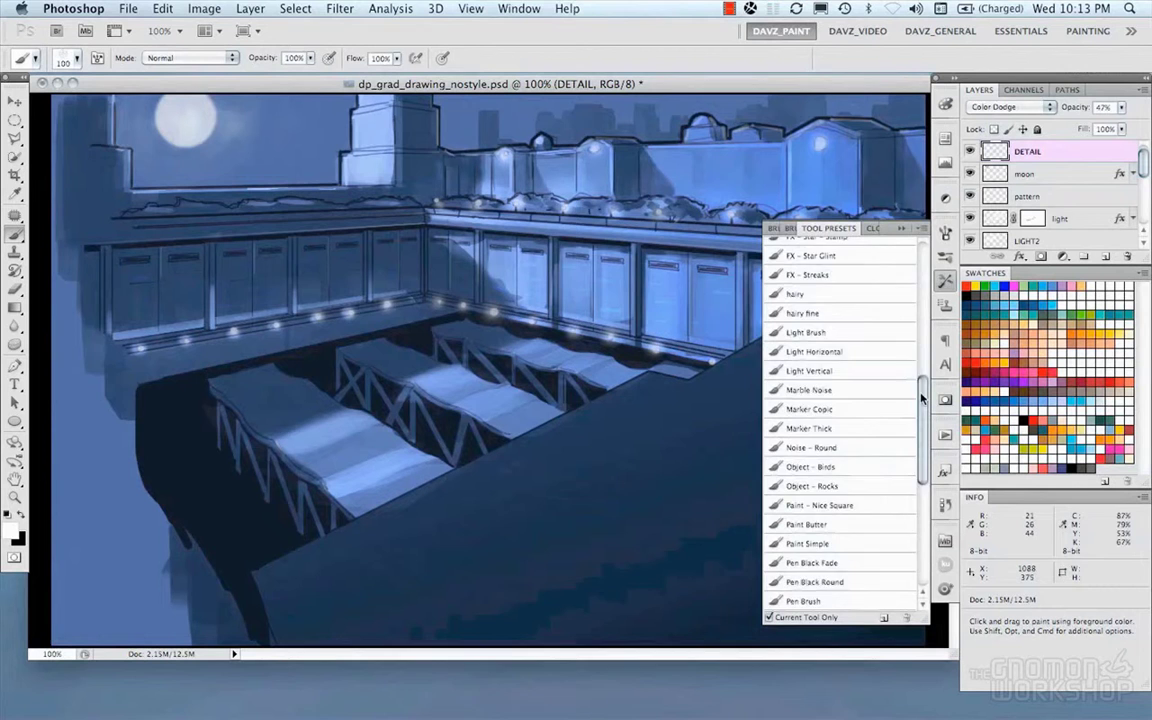
drag(924, 420, 920, 508)
click(797, 545)
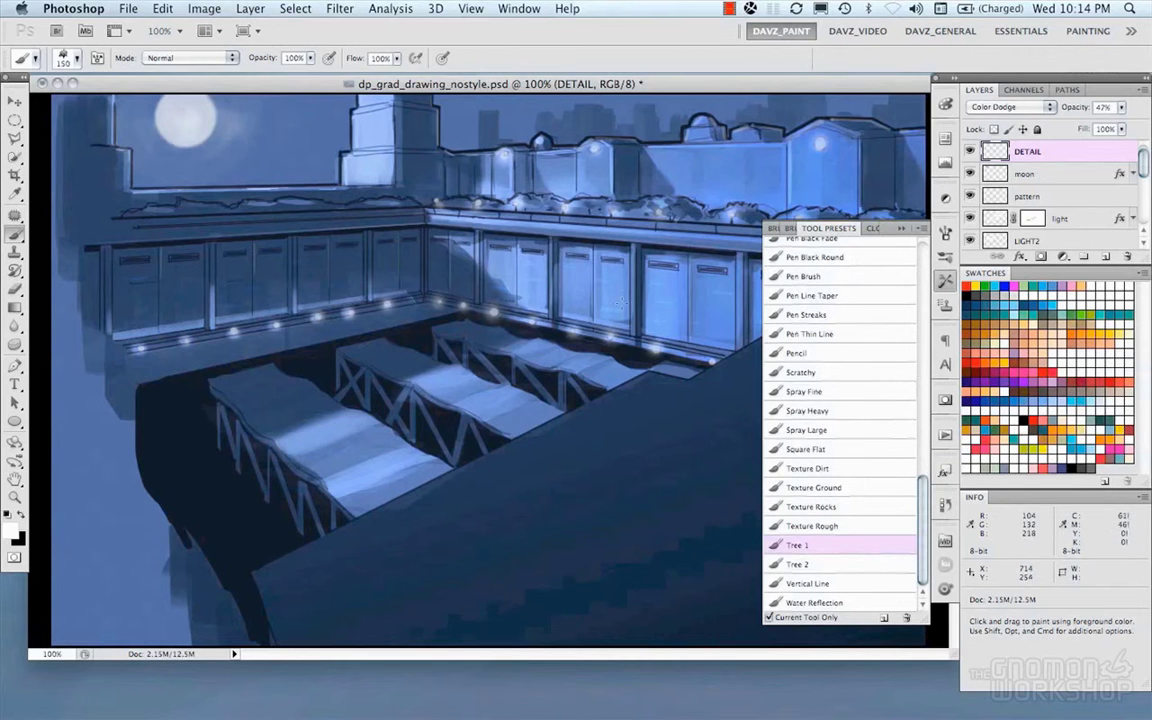
drag(636, 345, 654, 297)
key(super+z)
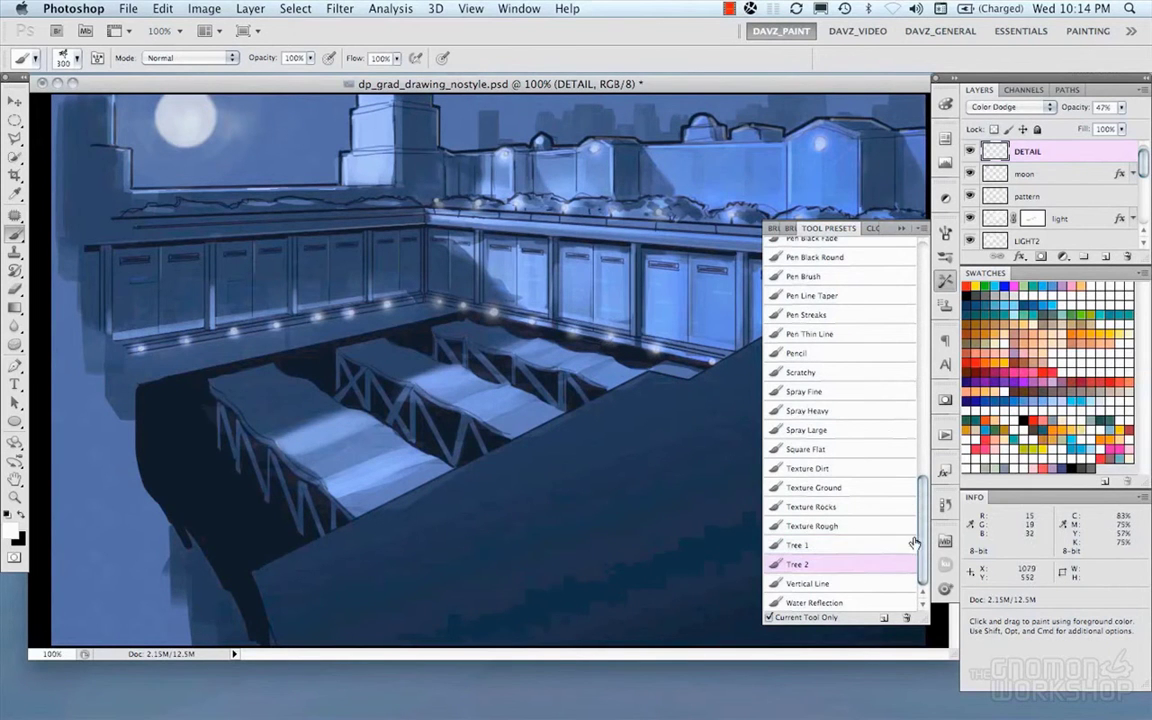
drag(920, 548, 920, 502)
Step: Select the City layer
scroll(1117, 193, down, 5)
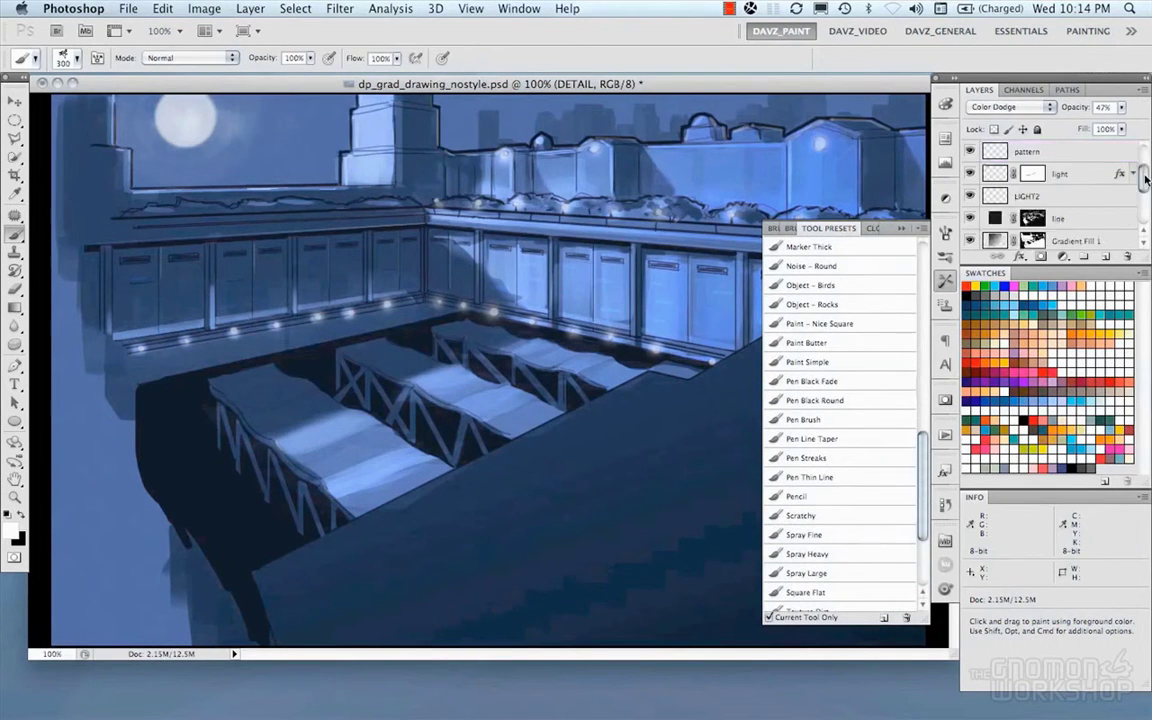
click(1100, 195)
click(340, 8)
mouse_move(358, 165)
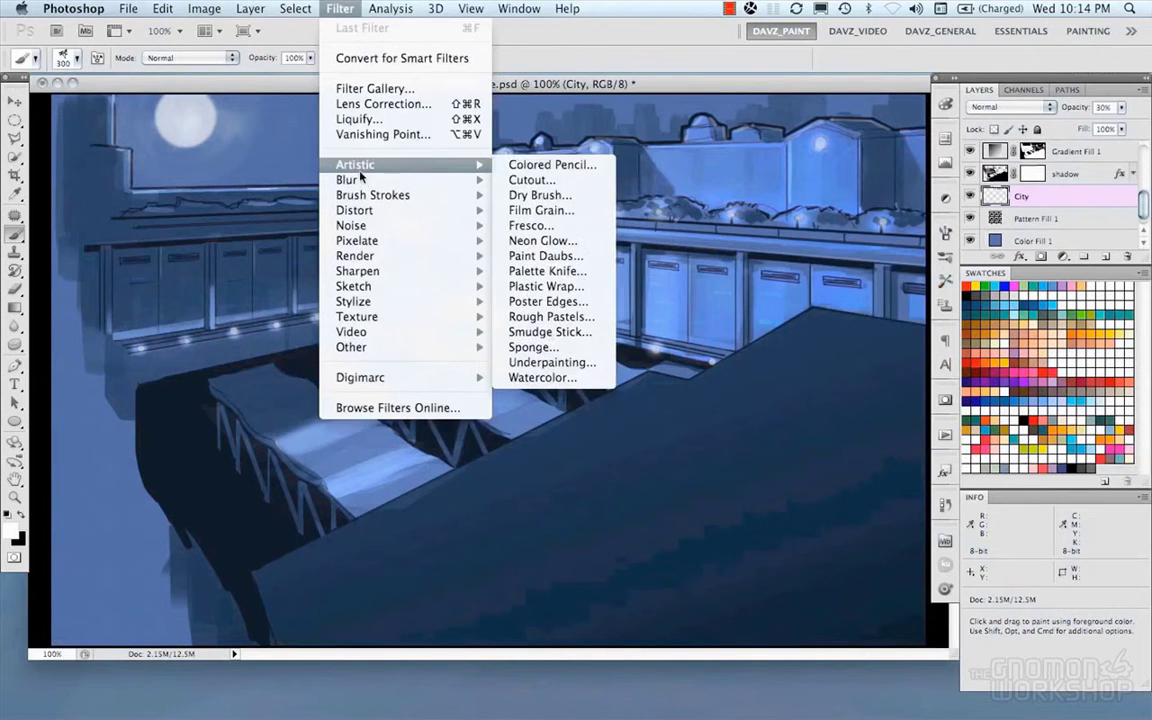
mouse_move(470, 180)
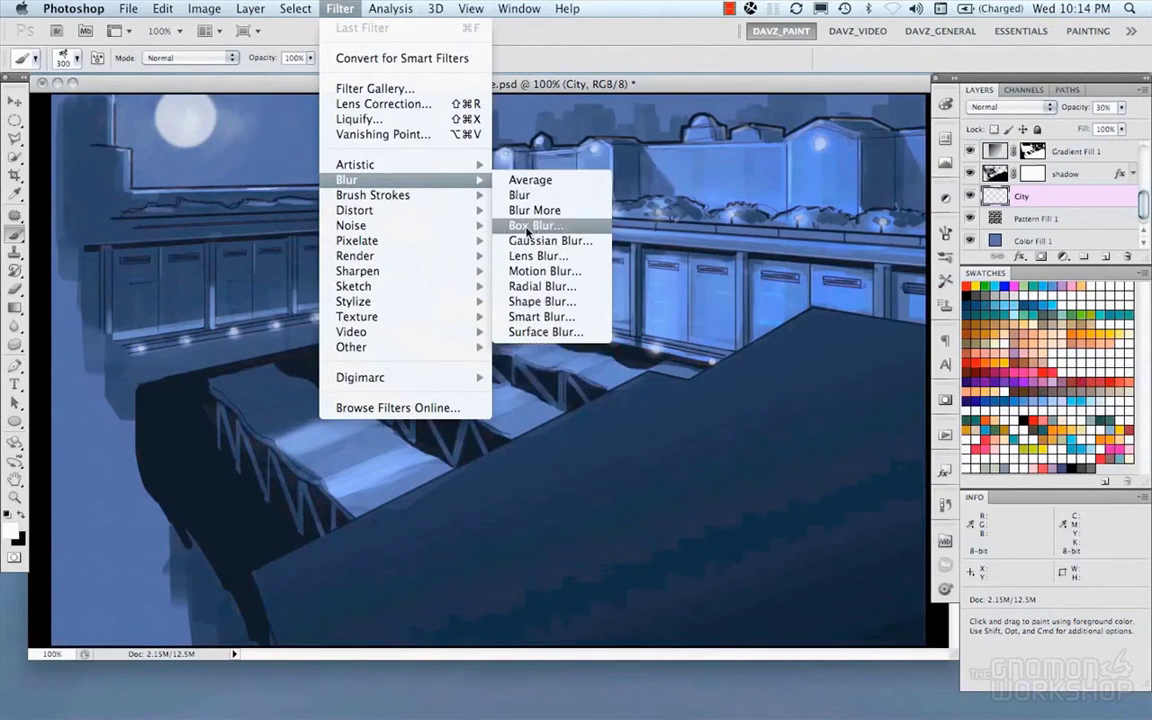
click(529, 302)
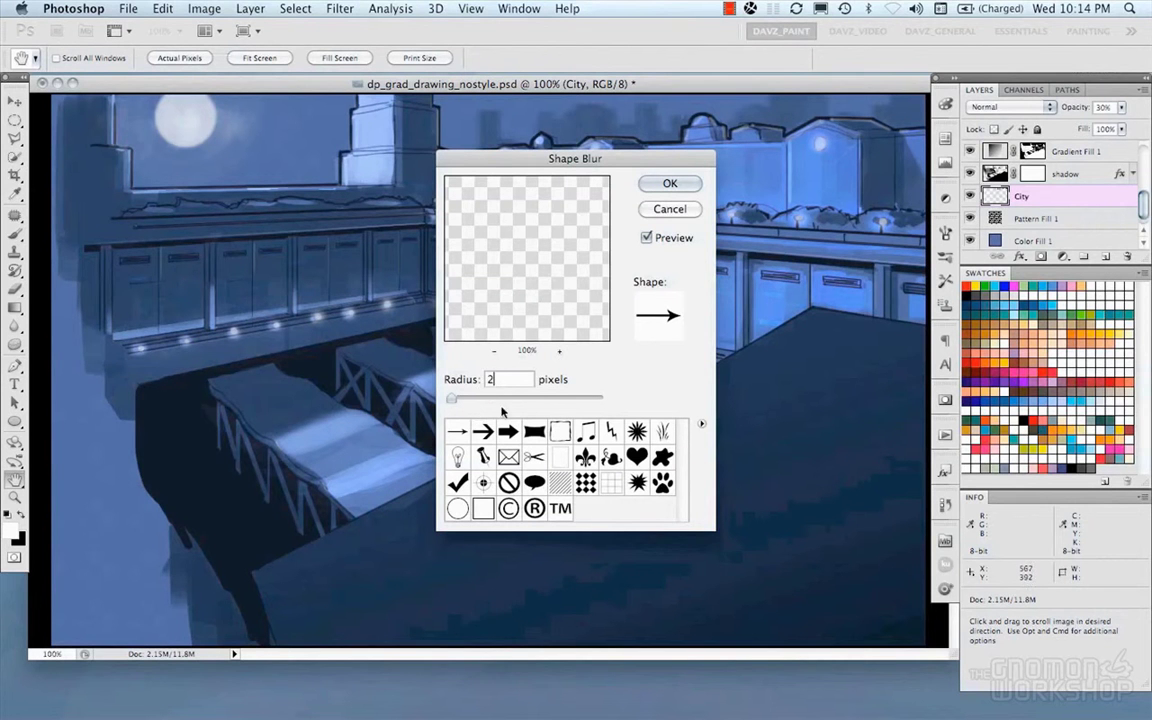
click(668, 209)
click(694, 258)
Step: Apply a Gaussian Blur with a 1.5-pixel radius to the City layer and save the document
click(340, 8)
mouse_move(360, 187)
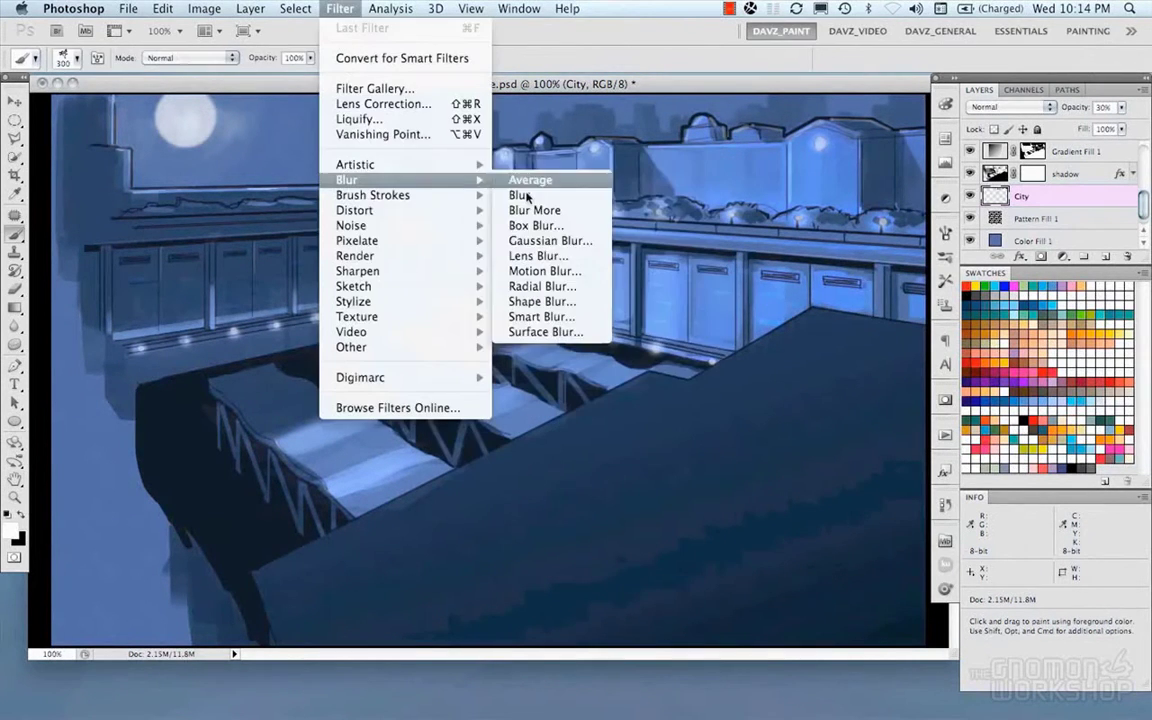
click(529, 239)
text(2)
drag(732, 116, 687, 192)
drag(622, 408, 604, 411)
text(1)
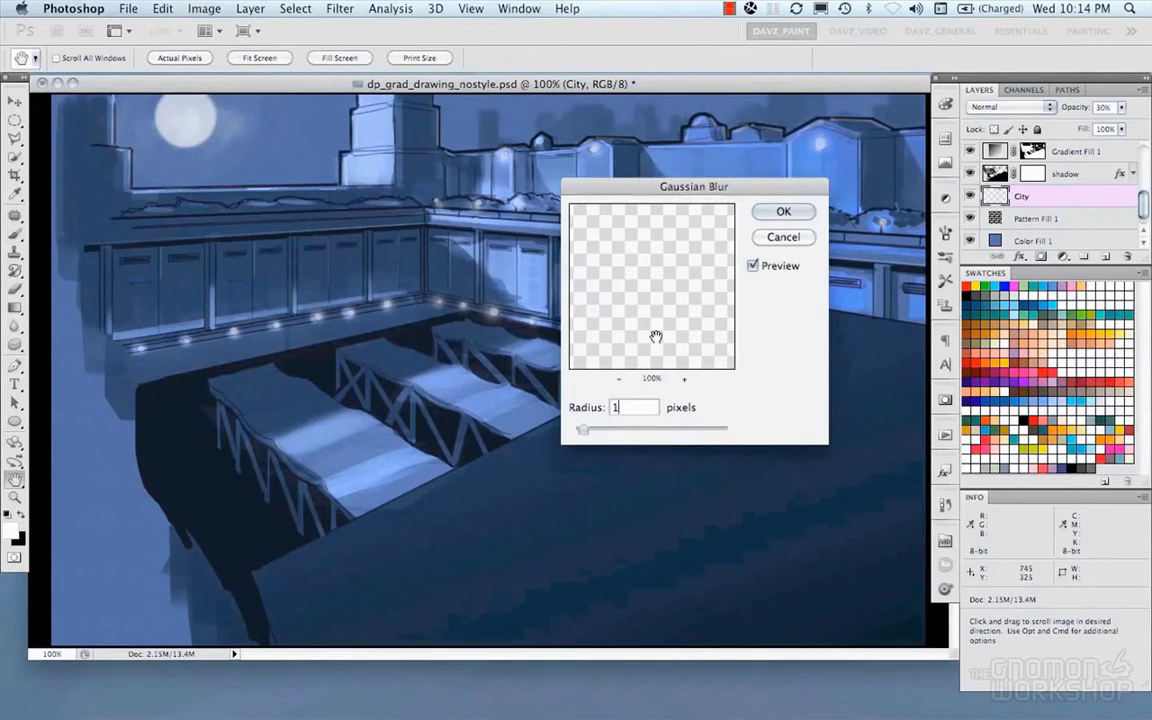
text(5)
key(Return)
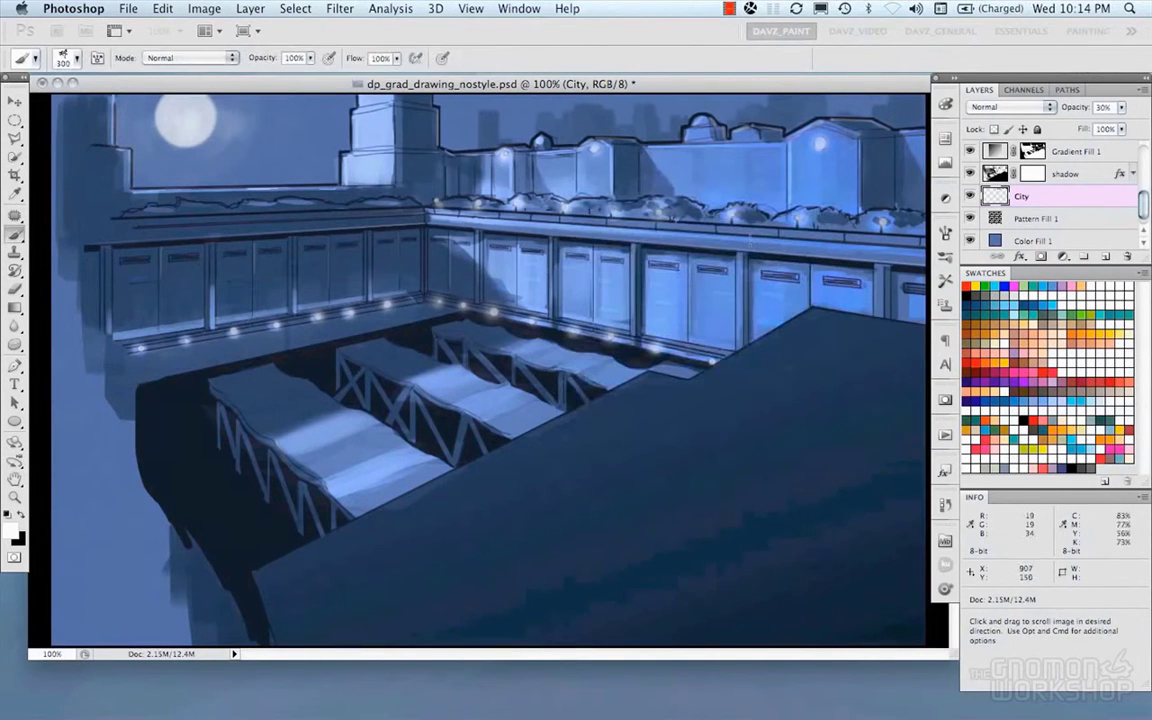
key(cmd+s)
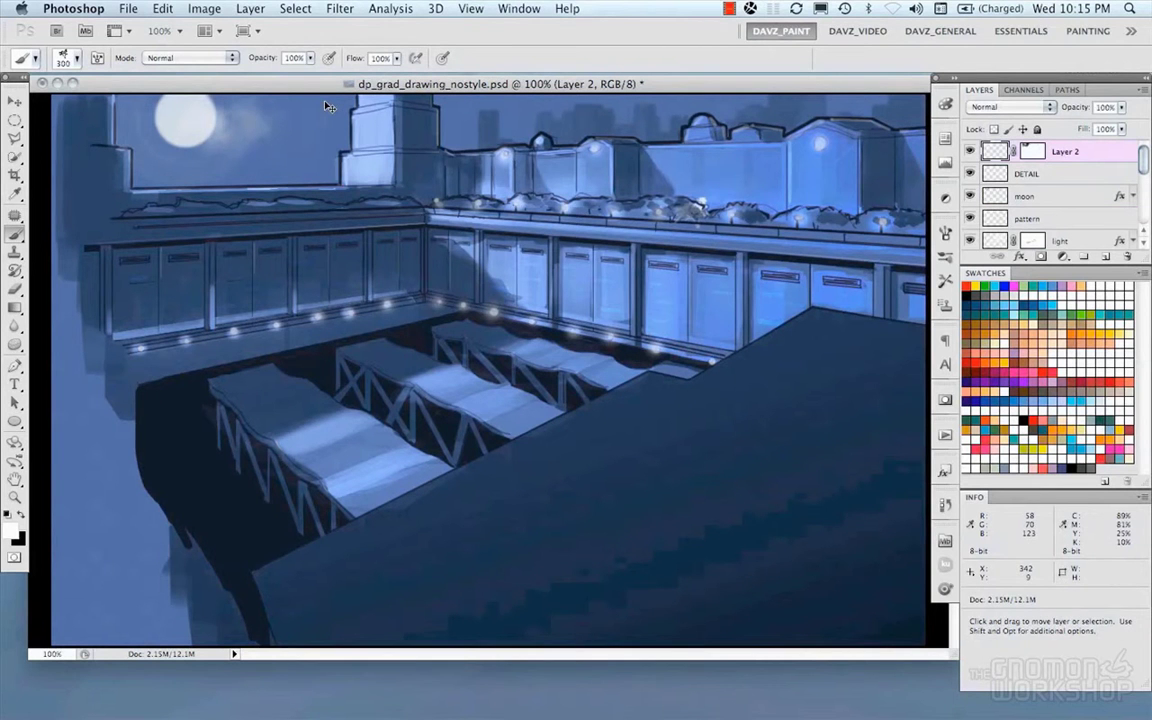
Step: Set the opacity of Layer 2, which holds the cloud beside the moon, to 67% and rename it cloud
drag(1121, 107, 1099, 127)
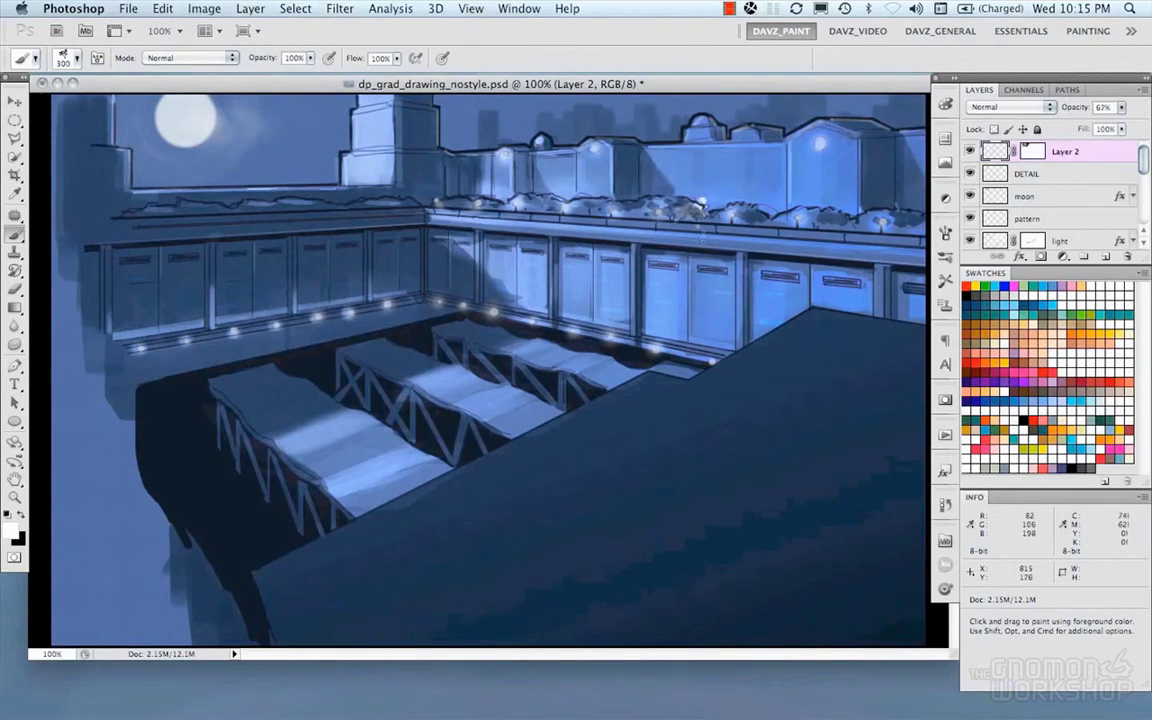
key(super+minus)
key(Tab)
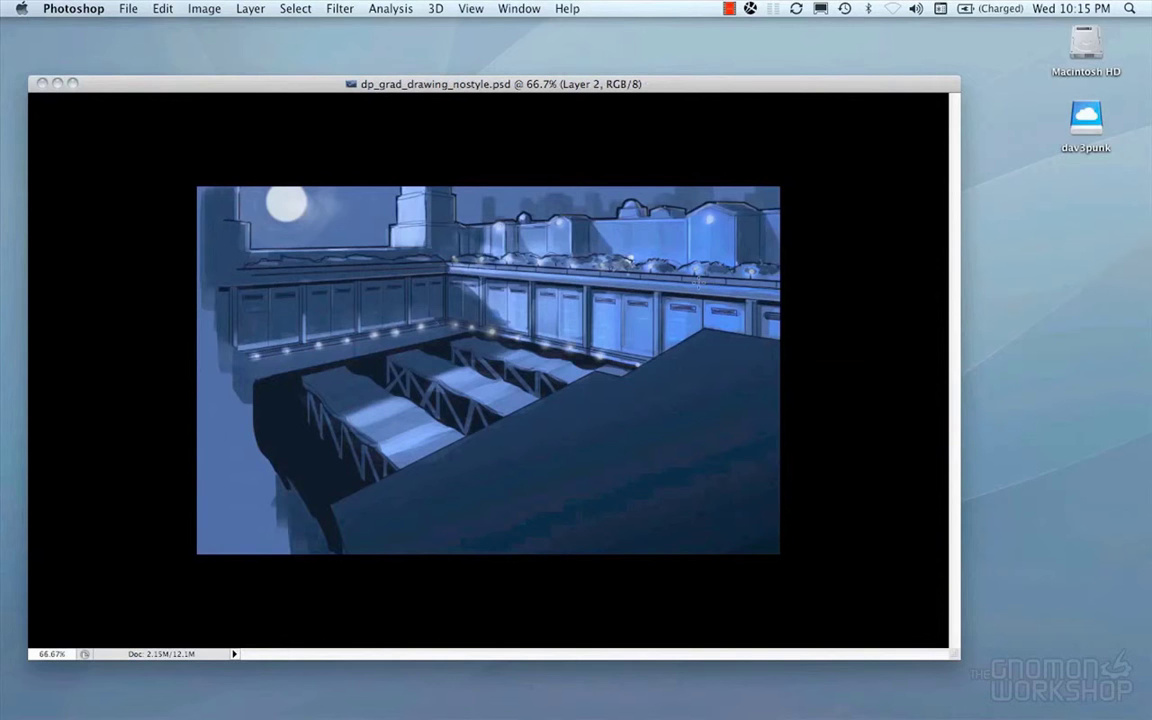
key(Tab)
key(super+plus)
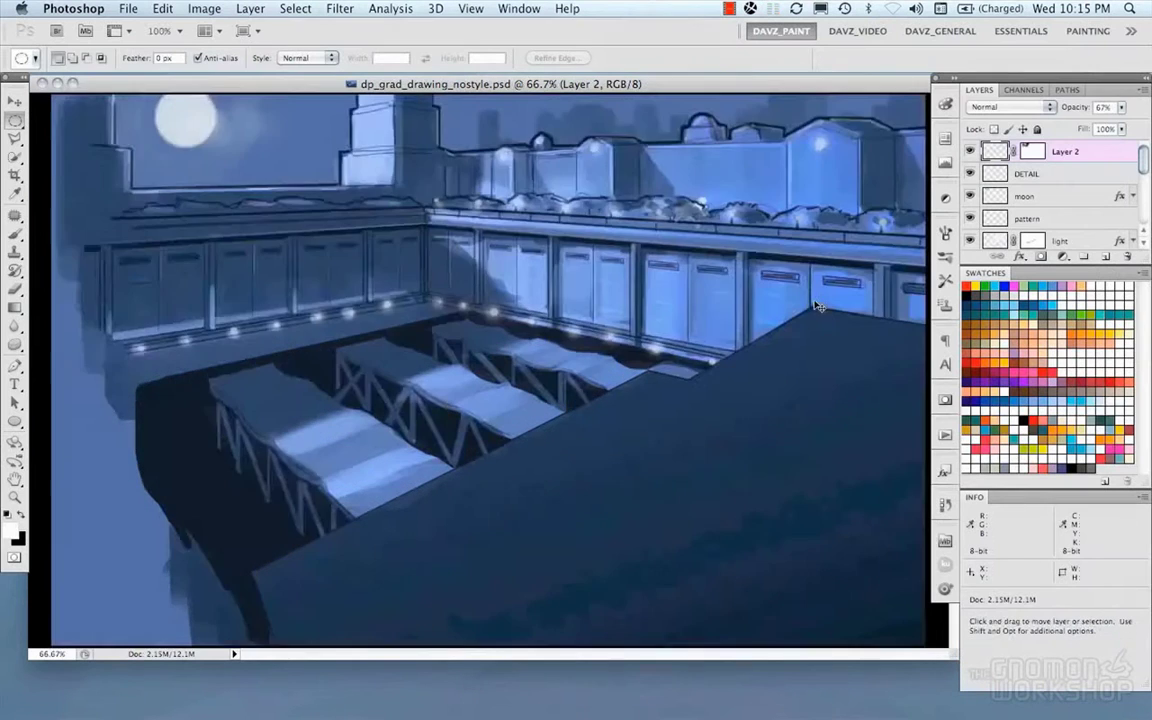
key(super+minus)
click(970, 152)
double_click(1062, 152)
text(cloud)
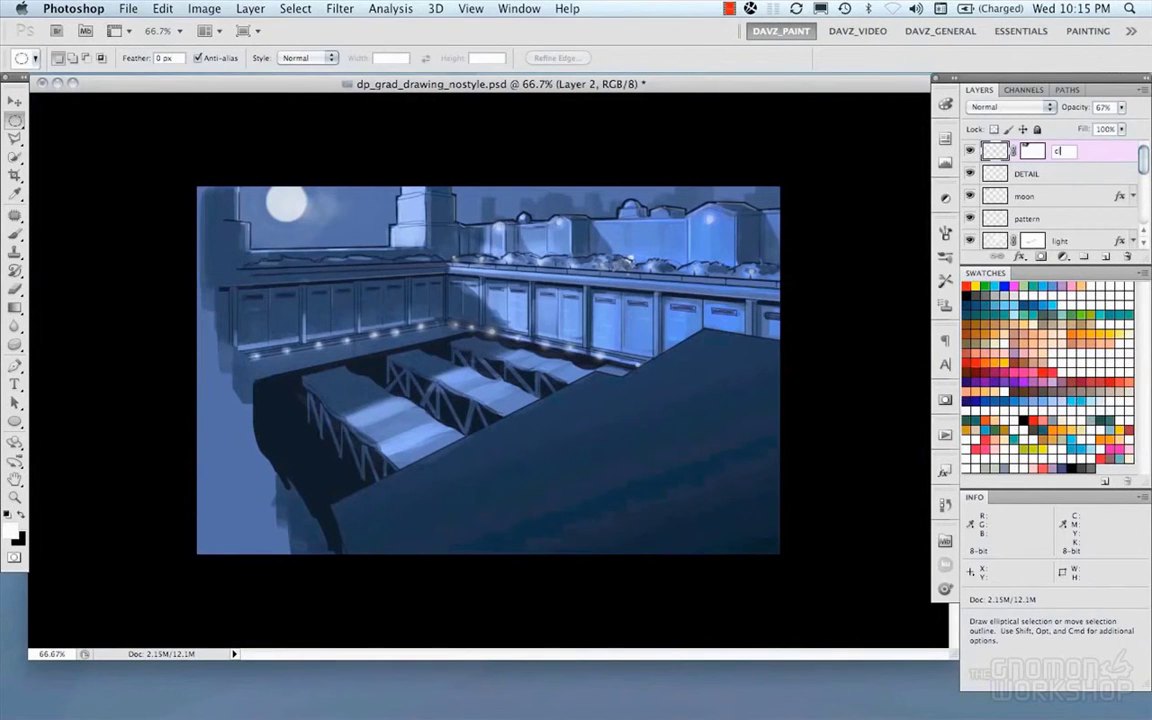
key(Return)
Step: Paste a merged copy of the whole image as a new top layer and apply a Gaussian Blur to it
key(super+a)
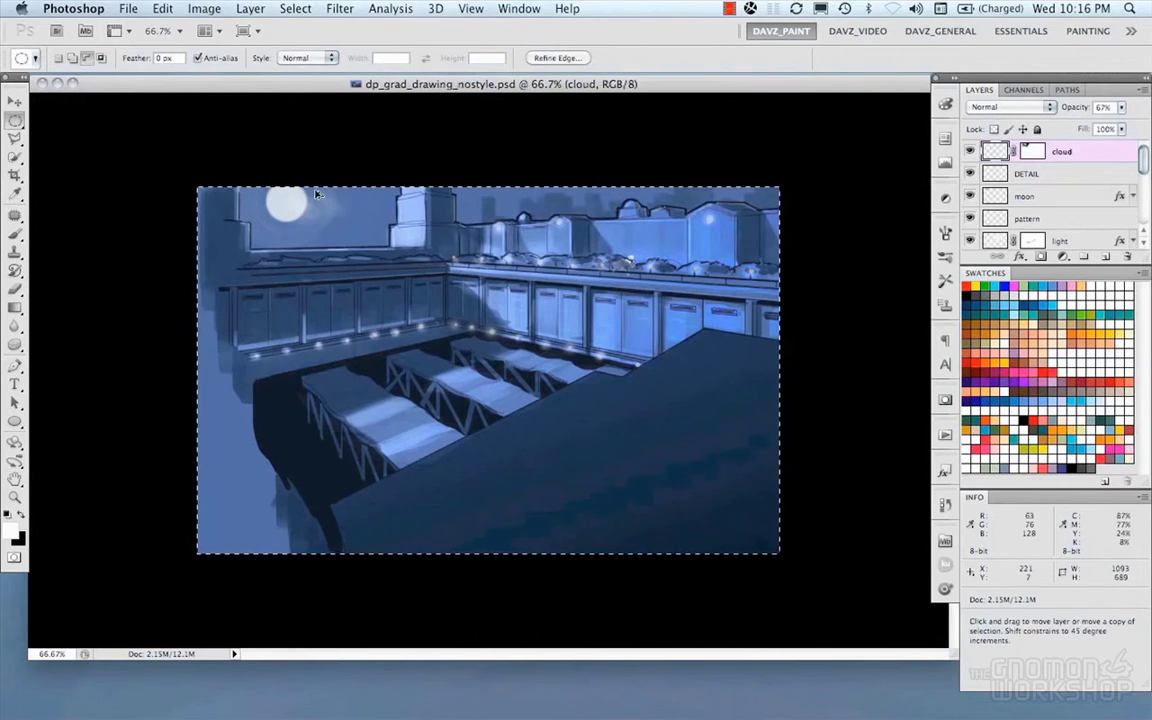
key(super+alt+c)
key(Escape)
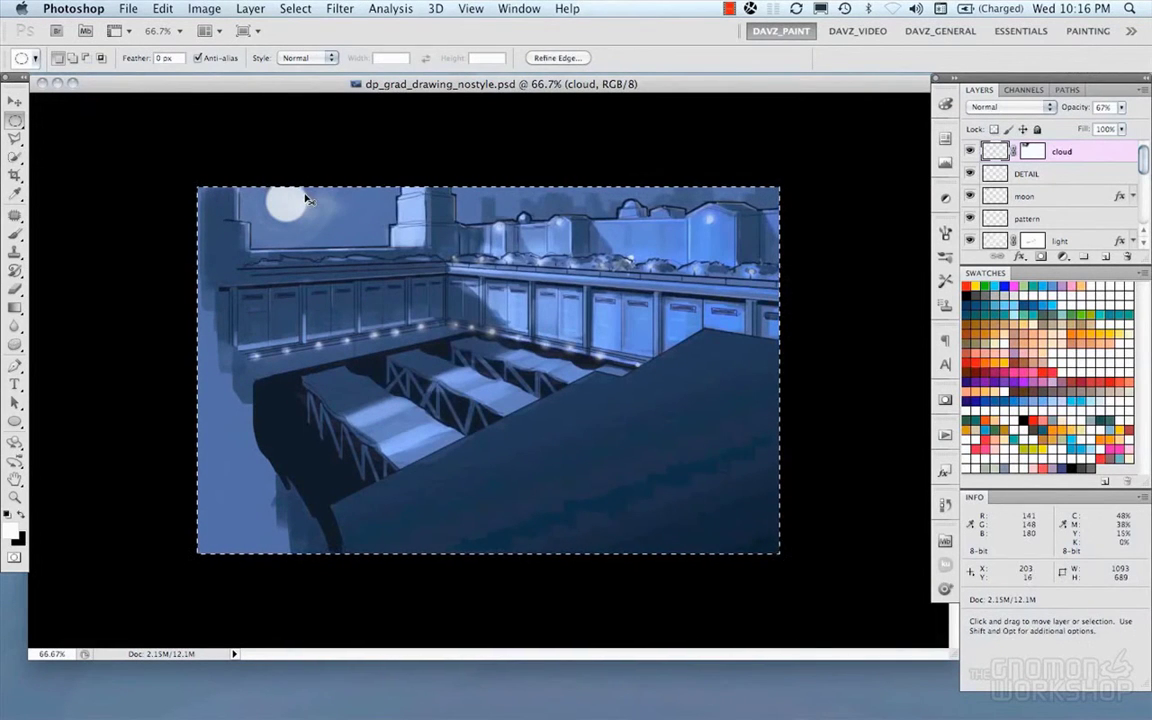
key(super+shift+c)
key(super+v)
click(340, 8)
click(530, 240)
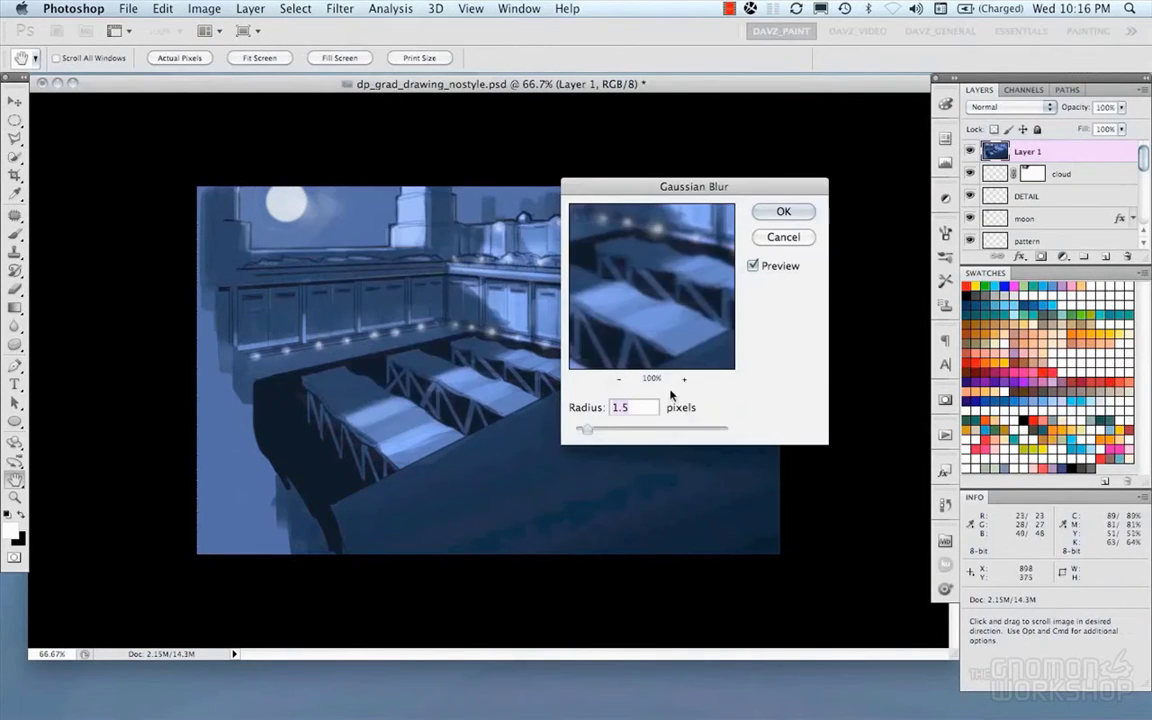
click(784, 214)
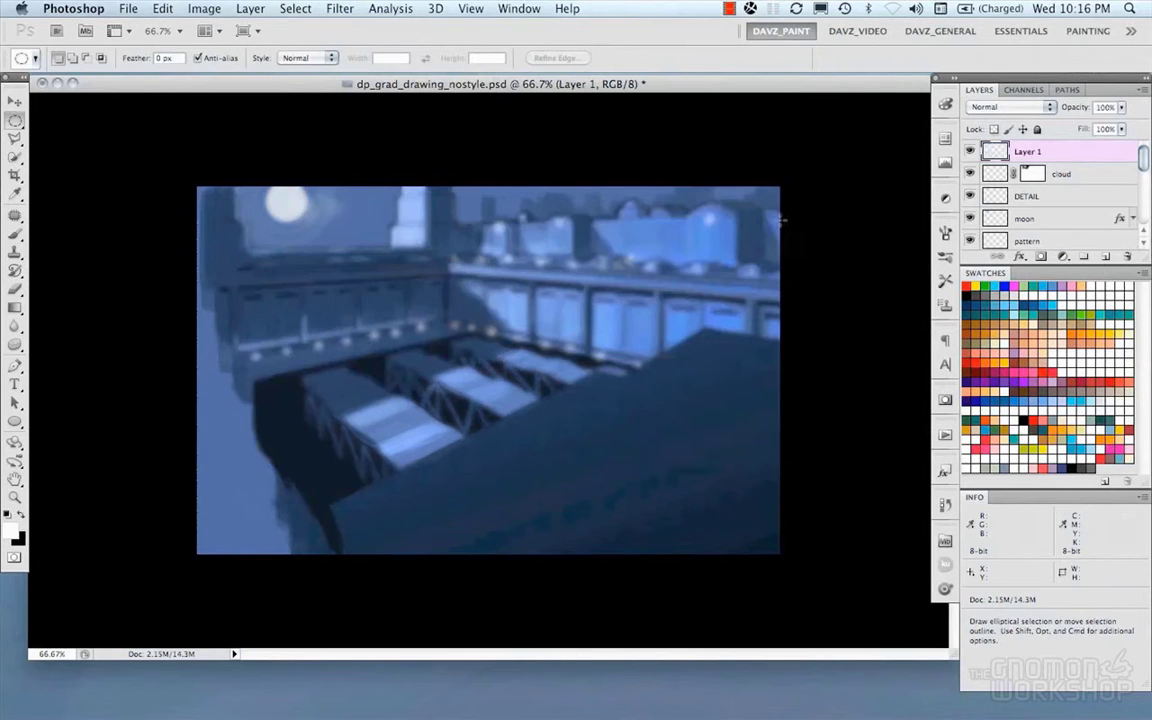
Step: Set the blurred merged layer to Hard Light blending at 20% opacity
click(1010, 106)
click(990, 268)
drag(1121, 106, 1060, 131)
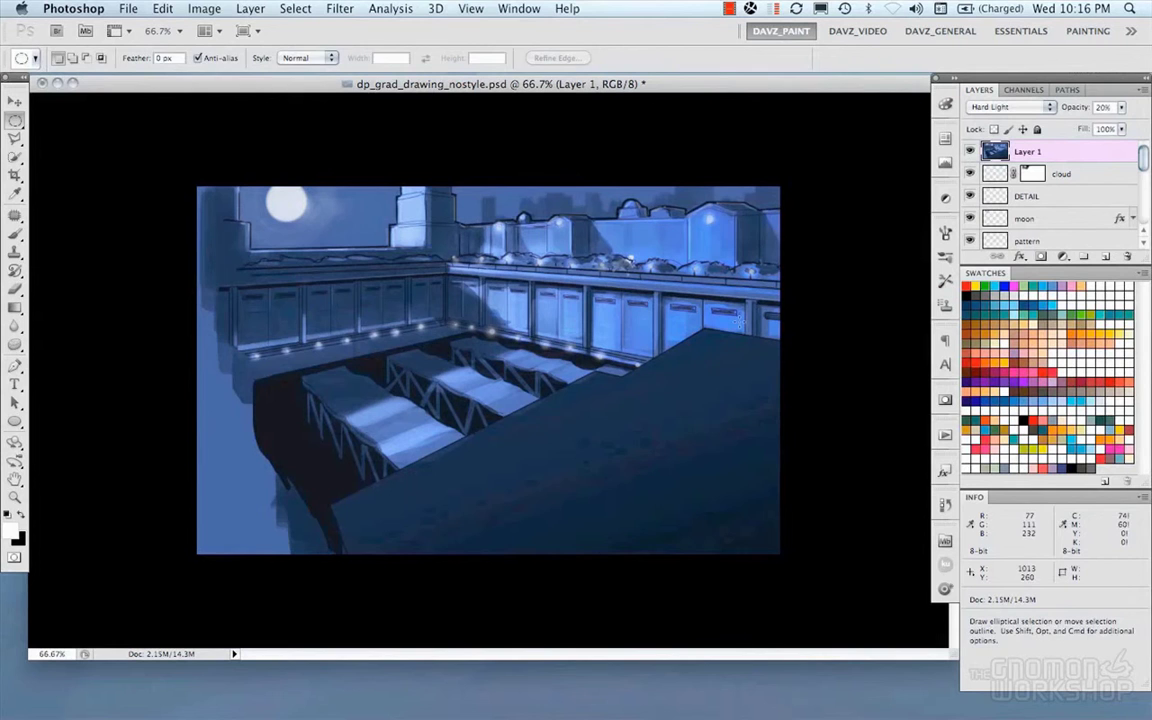
key(s)
scroll(1144, 159, down, 2)
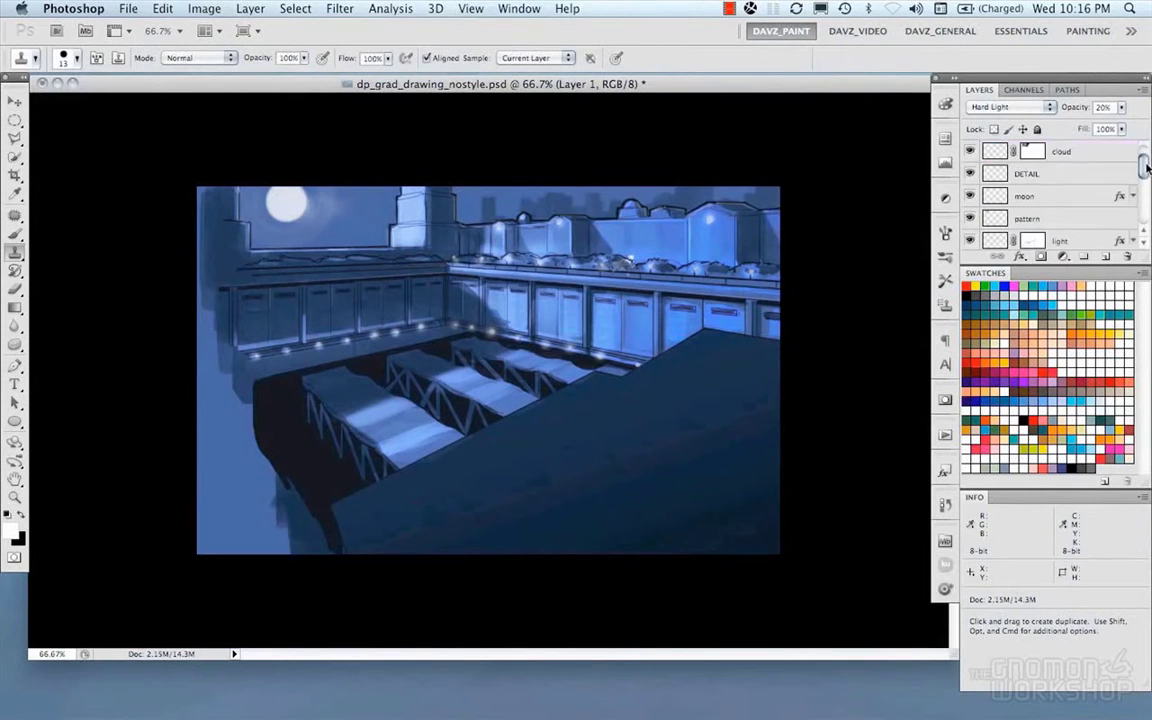
scroll(1146, 171, down, 1)
click(1060, 196)
click(340, 8)
mouse_move(373, 177)
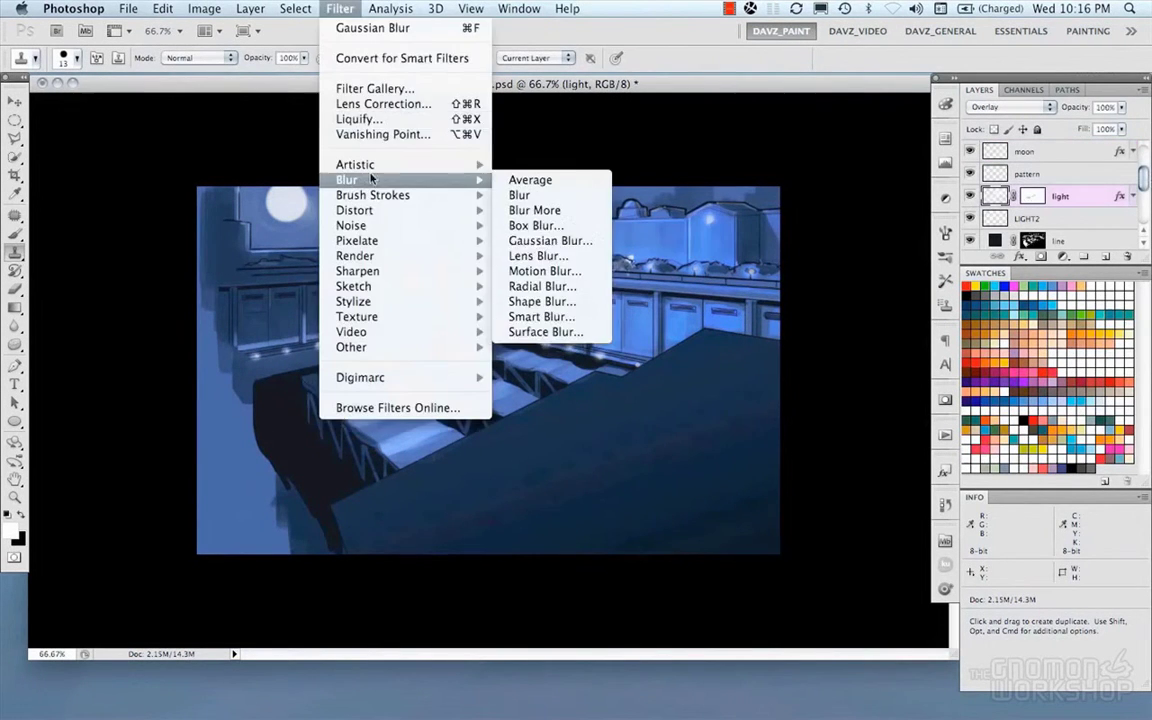
click(540, 260)
drag(670, 187, 743, 214)
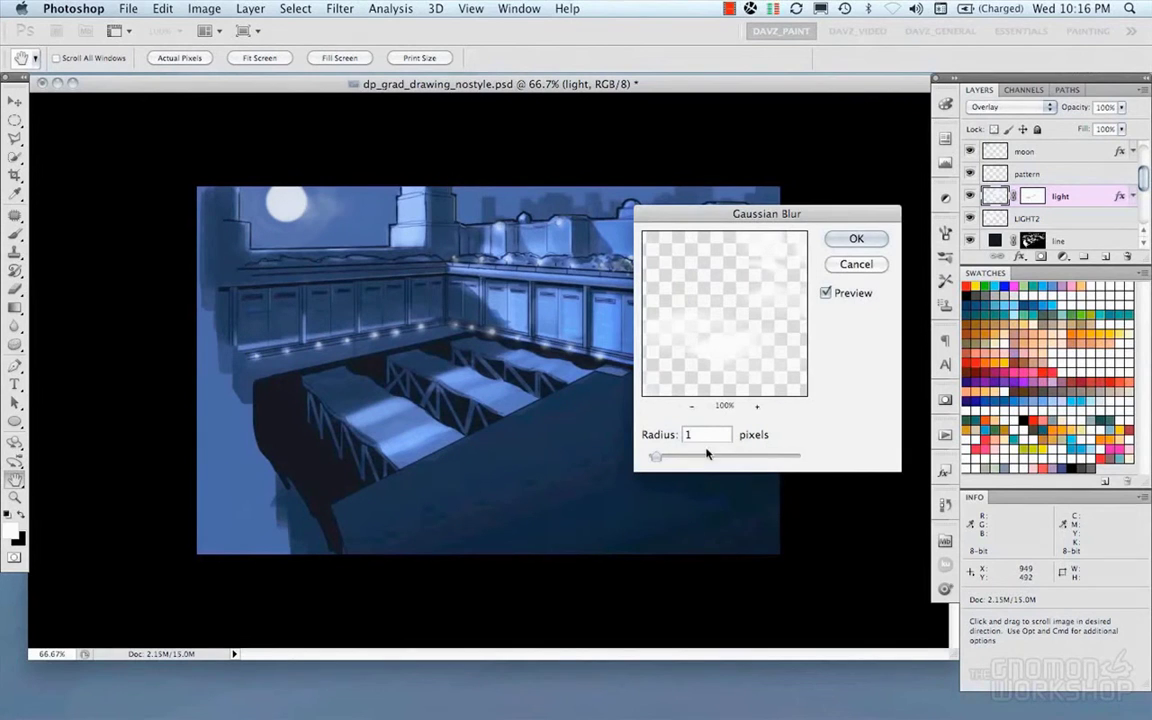
click(856, 264)
key(s)
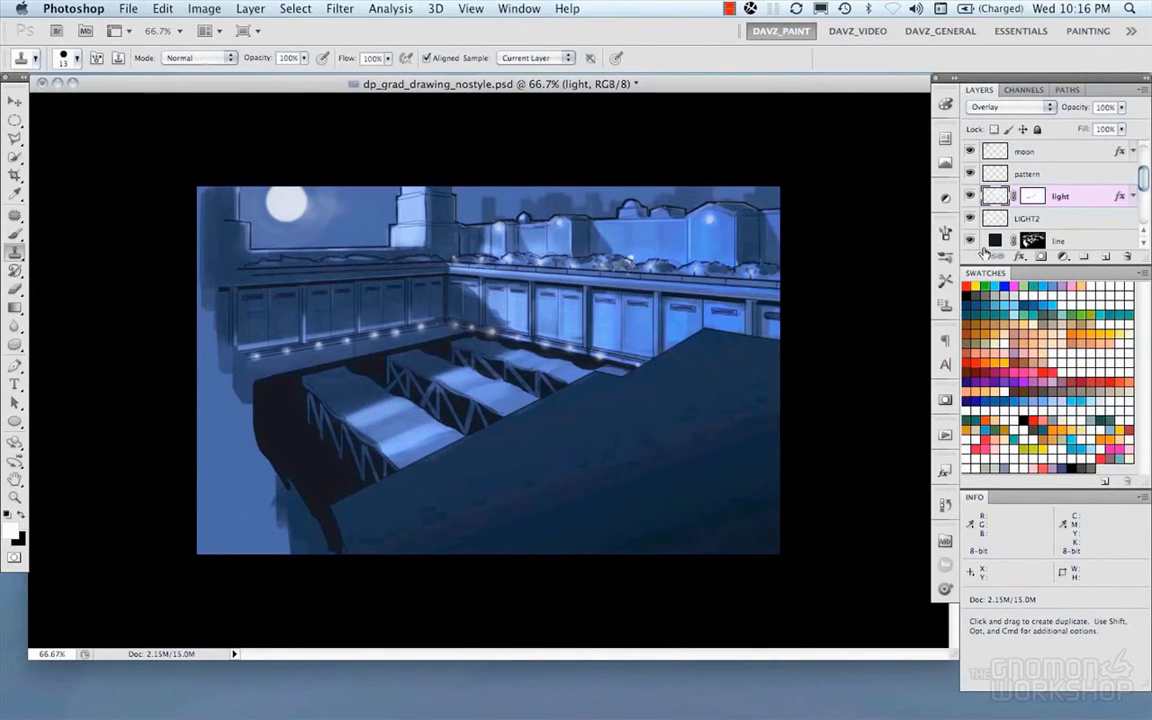
Step: Hide and show the light layer to check its effect on the scene
click(969, 196)
click(970, 197)
click(1031, 220)
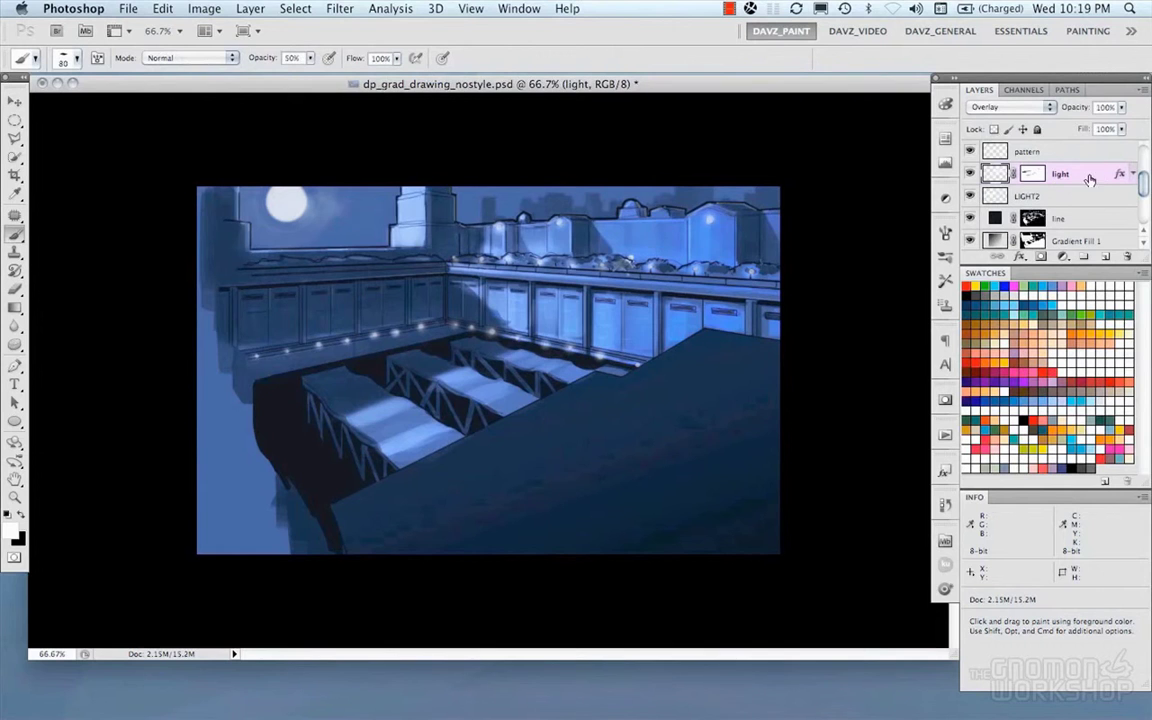
Step: Duplicate the light layer at 20% opacity and reapply the last filter to the copy
drag(1090, 179, 1104, 256)
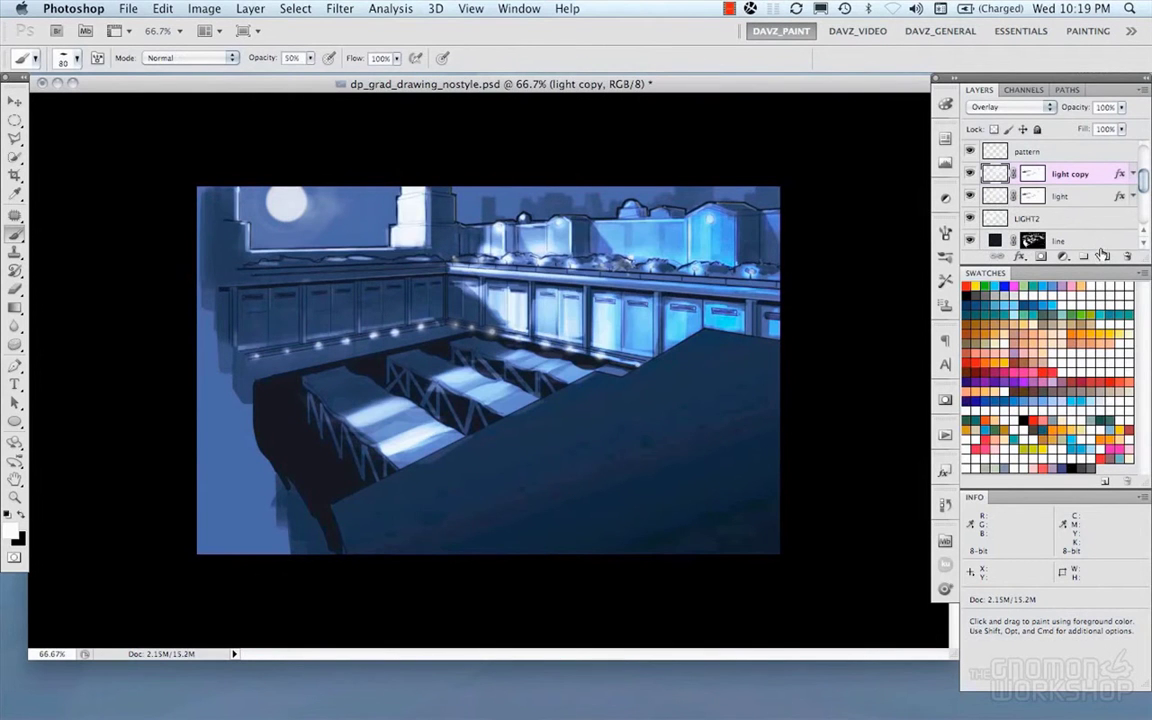
drag(1121, 107, 1065, 127)
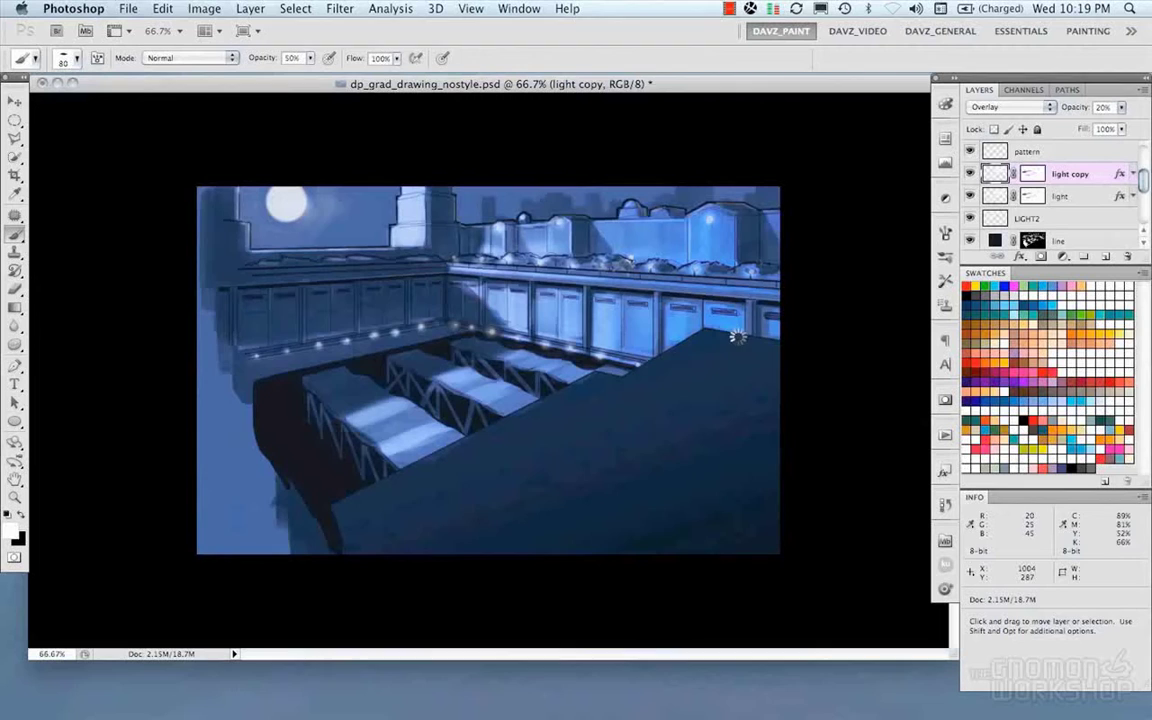
click(347, 9)
click(350, 30)
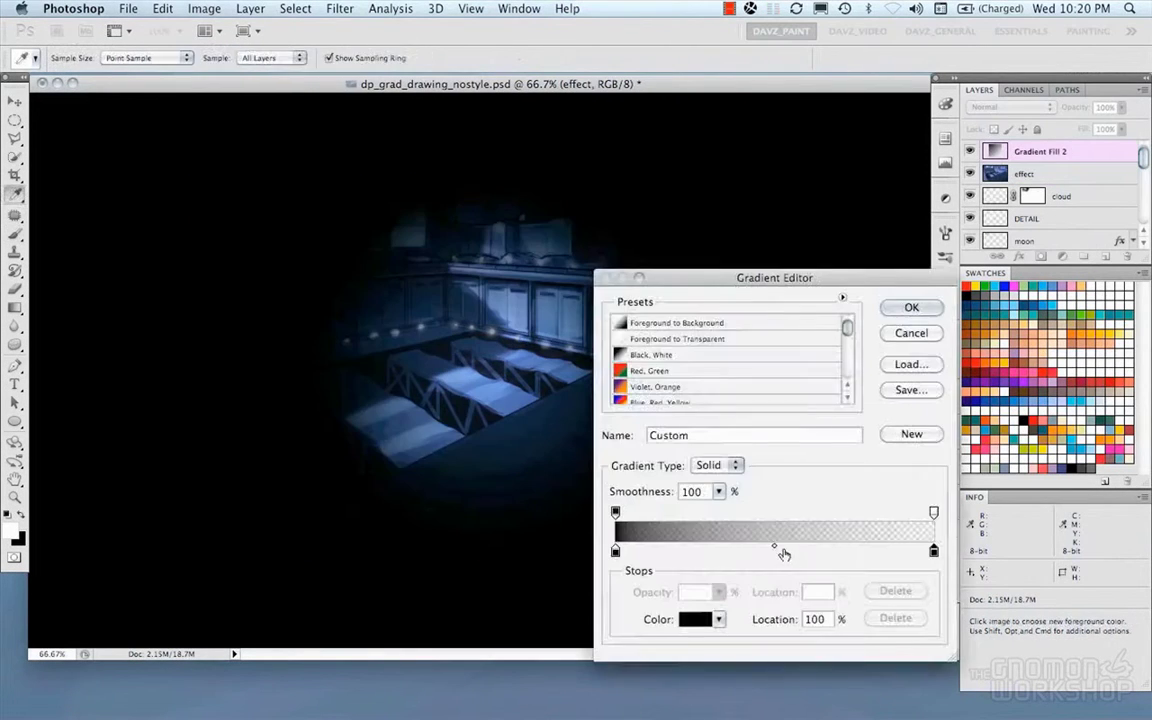
Step: Reposition the radial gradient fill over the scene, with dithering on, layer alignment off, a 25.35° angle and 150% scale
click(905, 306)
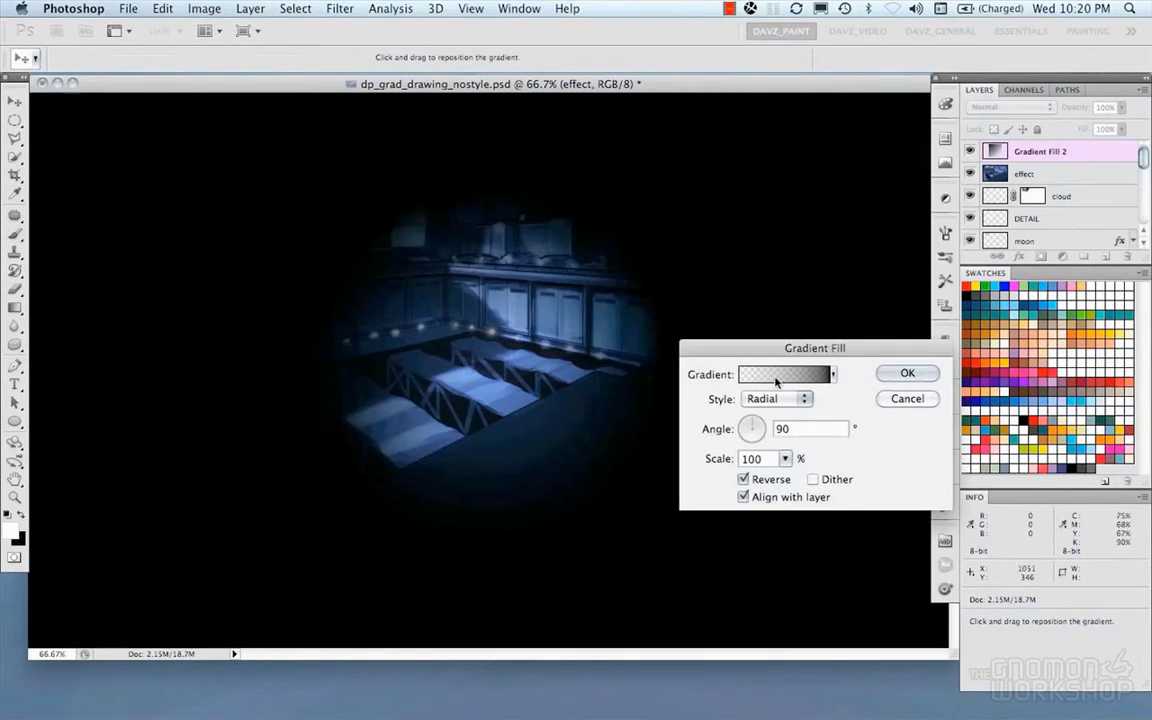
drag(440, 366, 443, 327)
click(814, 481)
click(793, 498)
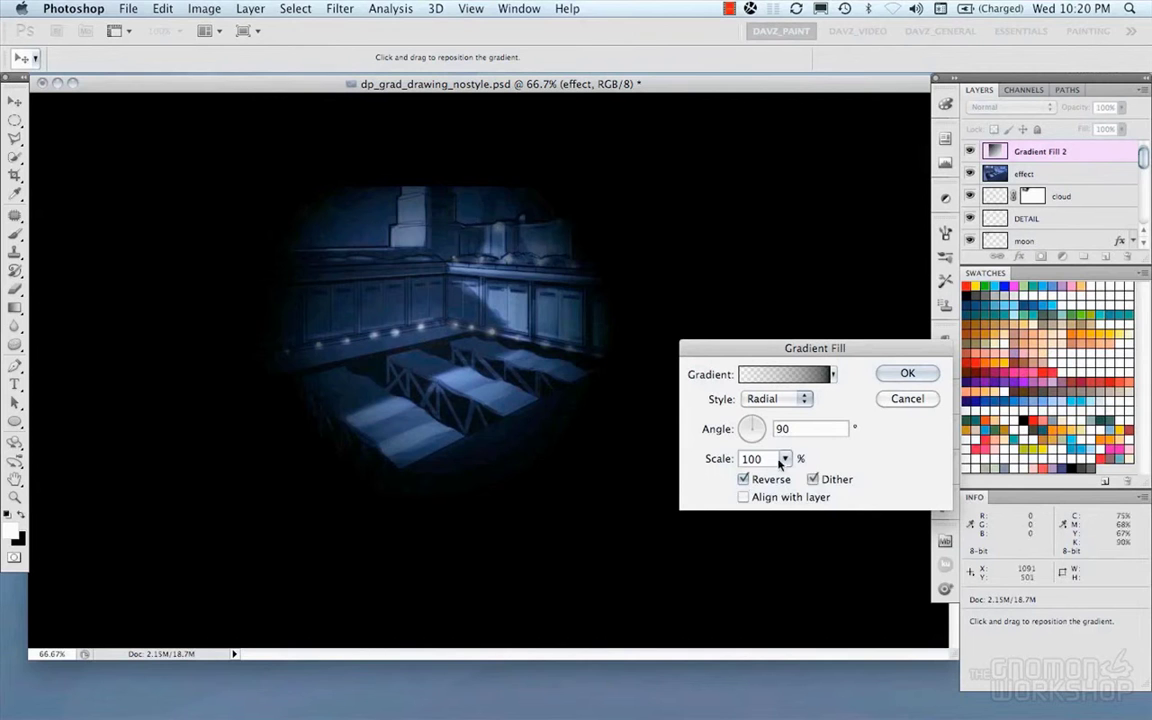
drag(784, 460, 822, 463)
click(769, 424)
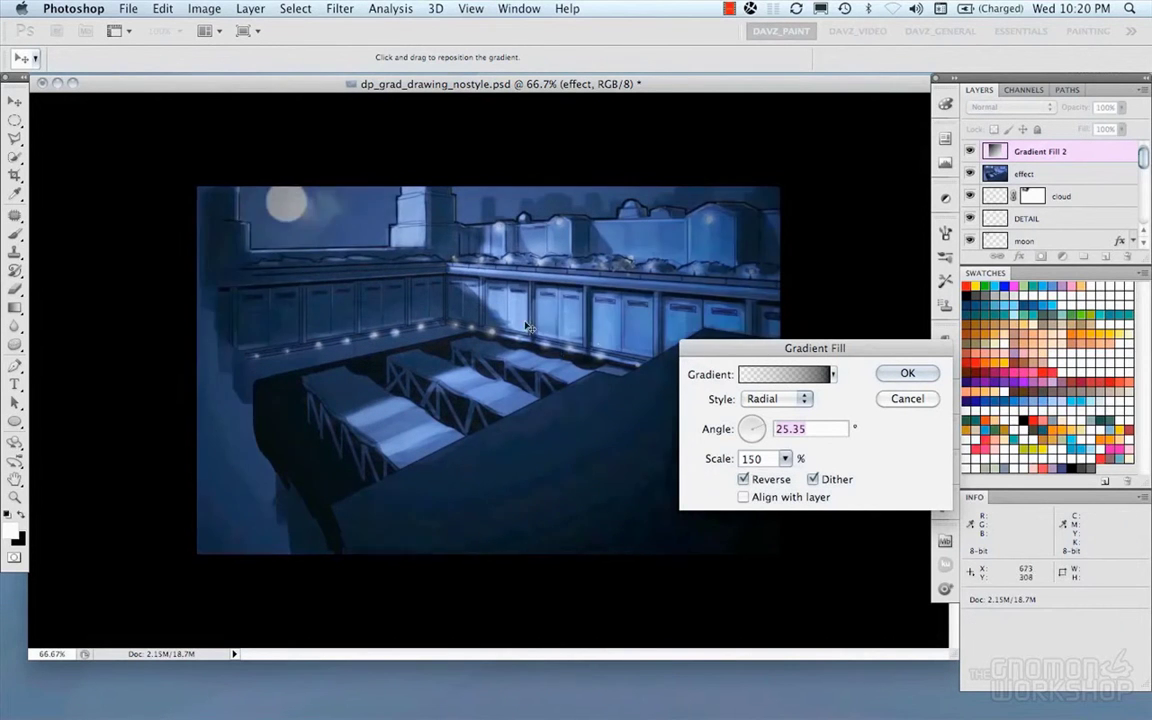
click(785, 458)
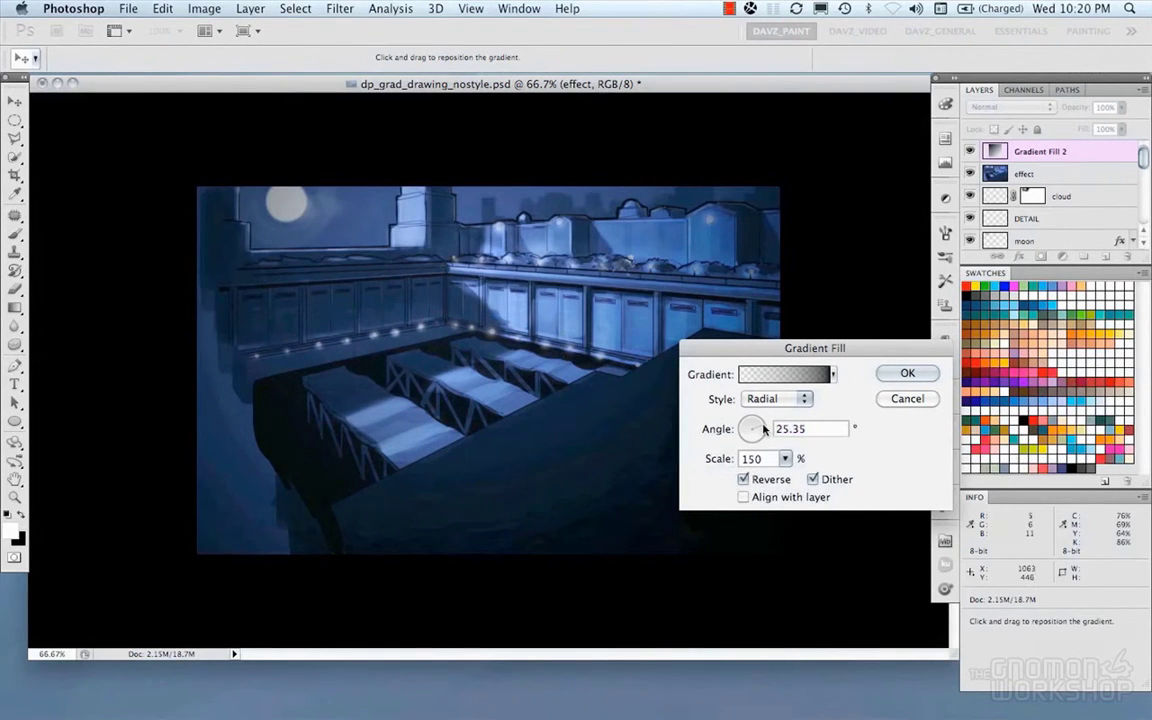
Step: Move both the color midpoint and the opacity midpoint of the black-to-transparent gradient to 22% and accept the fill
click(780, 374)
mouse_move(933, 551)
mouse_down()
mouse_move(795, 553)
mouse_move(934, 553)
mouse_up()
drag(774, 547, 698, 547)
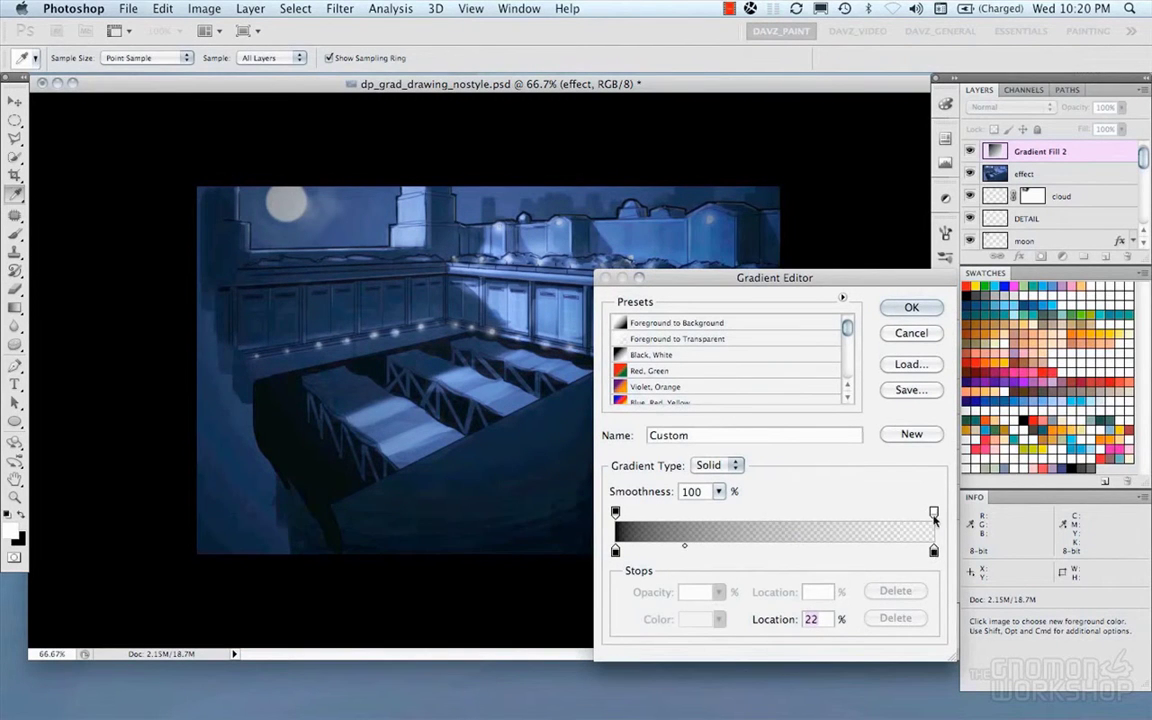
click(932, 512)
drag(774, 516, 688, 516)
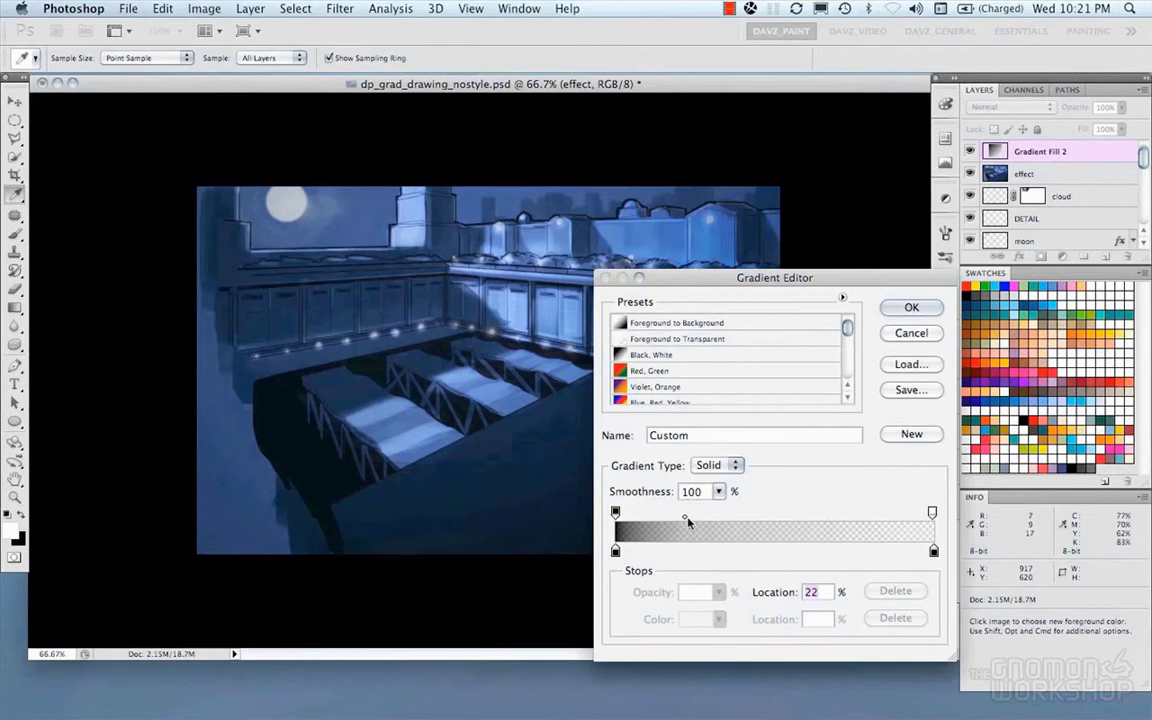
key(Return)
key(Return)
Step: Move the vignette gradient fill layer below the moon layer and the DETAIL layer beneath that fill, and save the document
drag(1057, 156, 1049, 194)
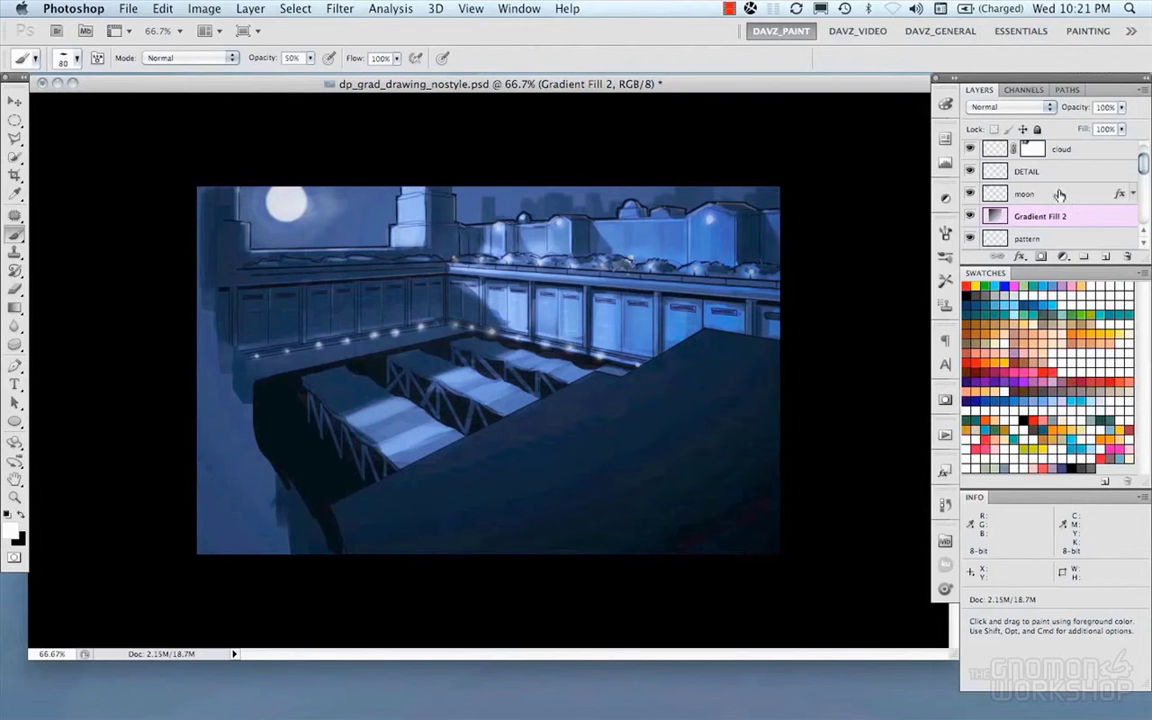
drag(1026, 172, 1044, 218)
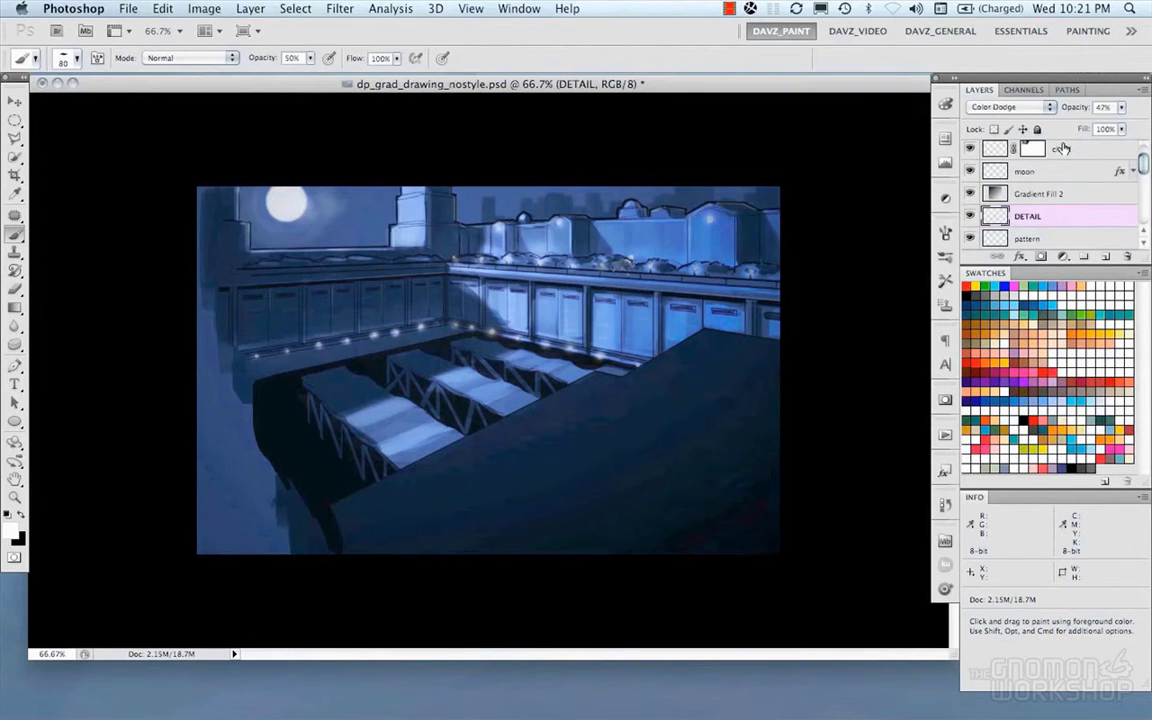
click(1062, 148)
click(128, 8)
click(155, 134)
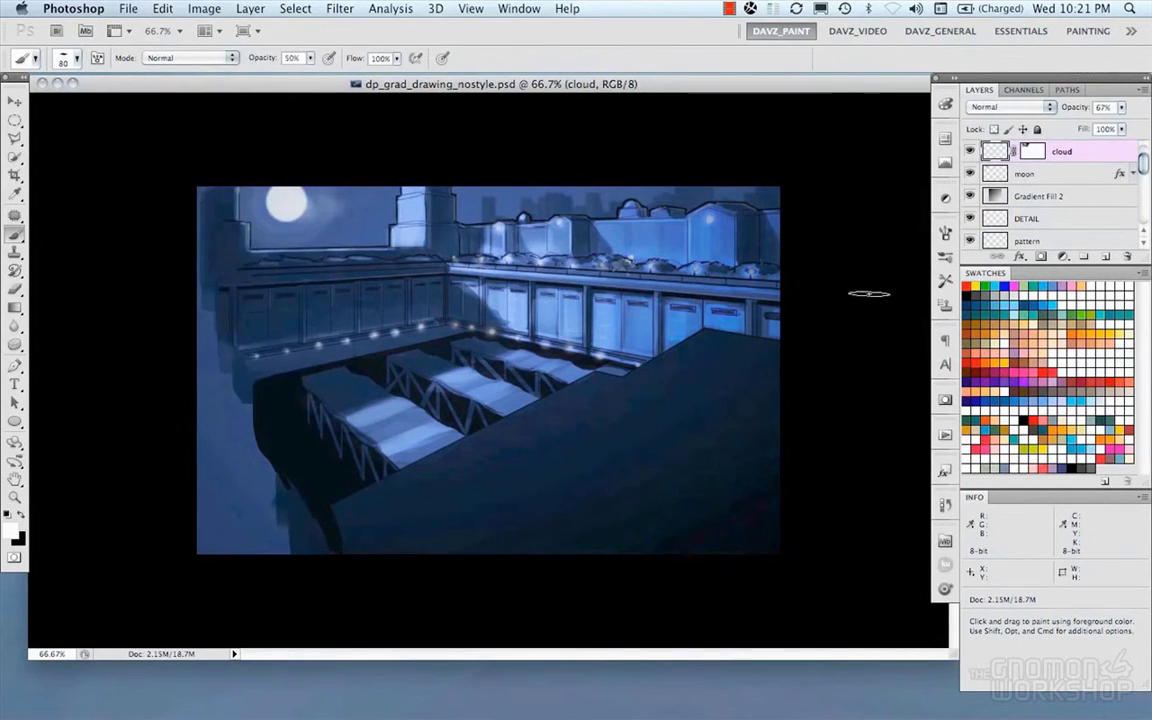
key(m)
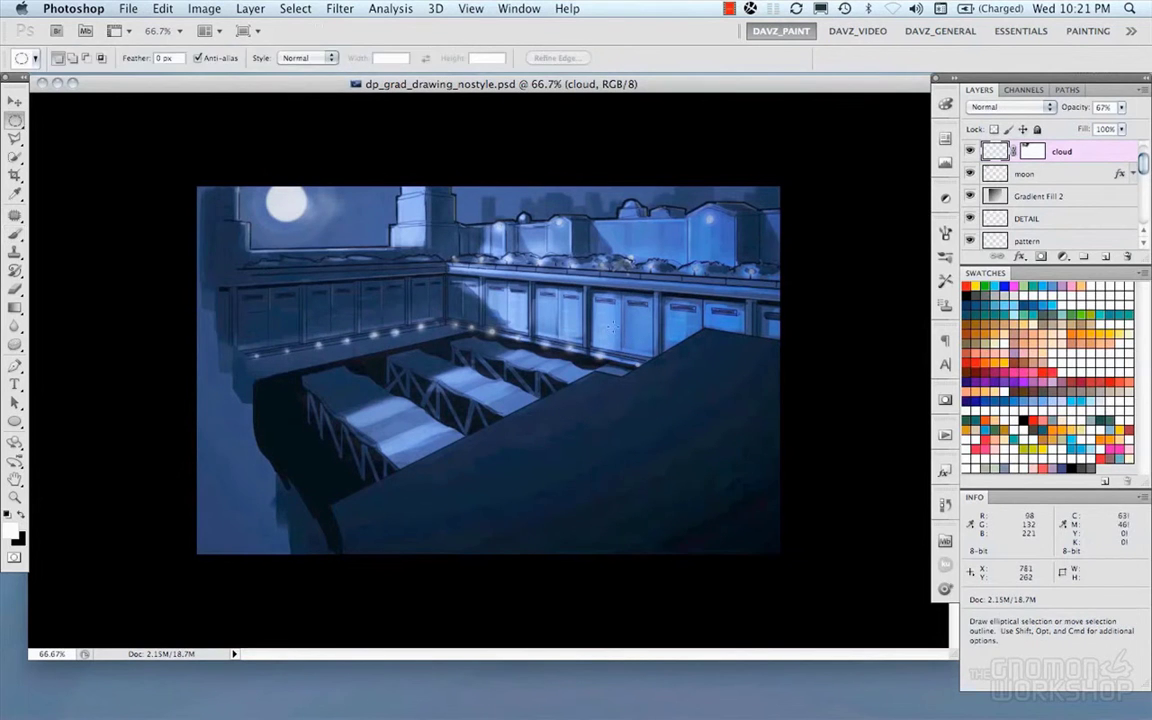
key(Tab)
key(f)
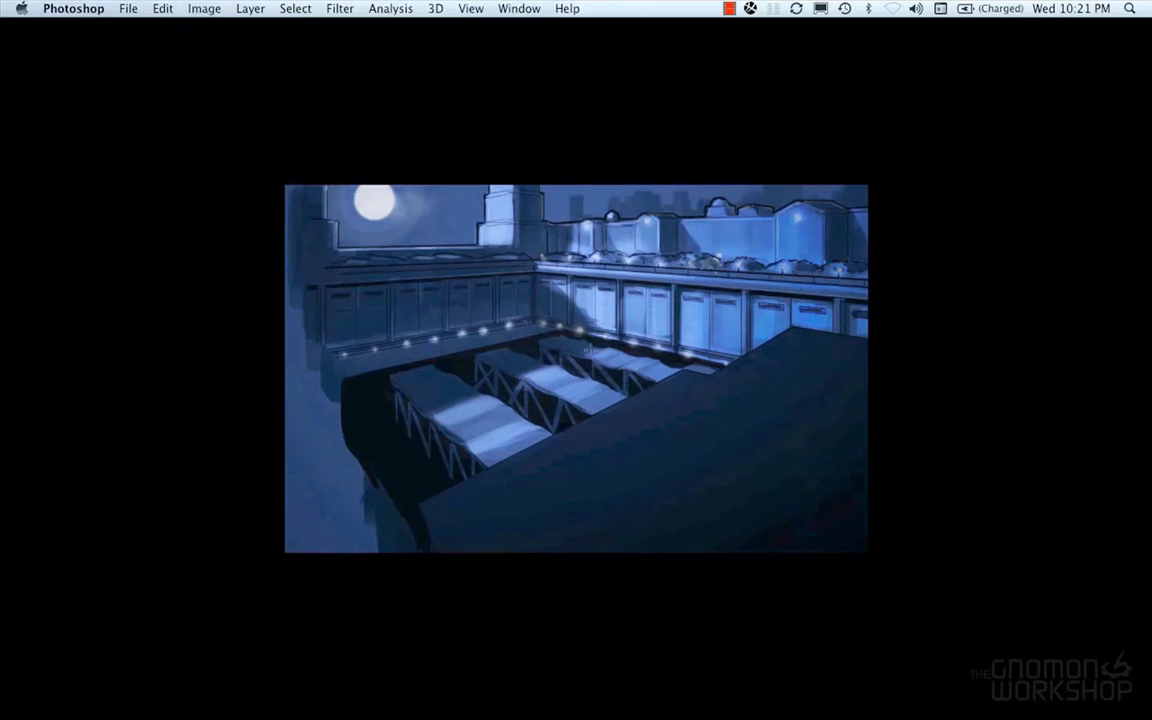
drag(583, 328, 614, 338)
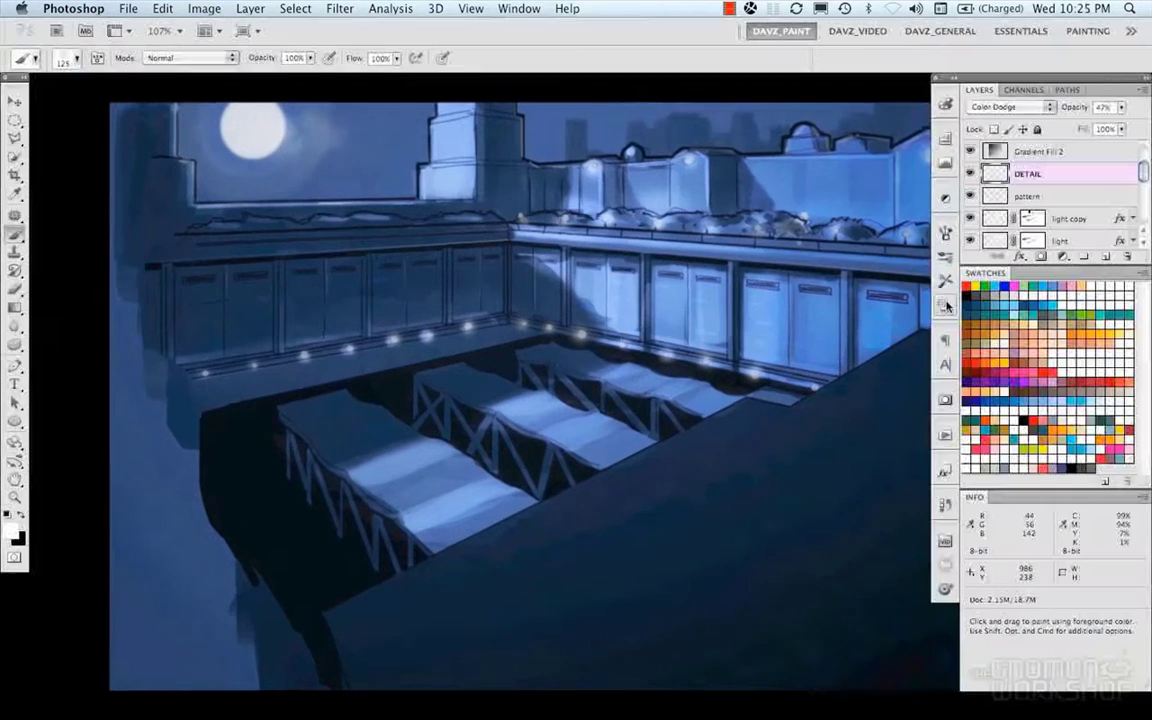
Step: Choose the Noise – Round brush preset, reduce it to 39 px and paint noise texture on the DETAIL layer
click(945, 280)
drag(920, 255, 918, 465)
click(880, 453)
click(945, 283)
drag(753, 283, 603, 317)
drag(658, 279, 615, 279)
mouse_move(632, 203)
mouse_down()
mouse_move(702, 211)
mouse_move(700, 235)
mouse_up()
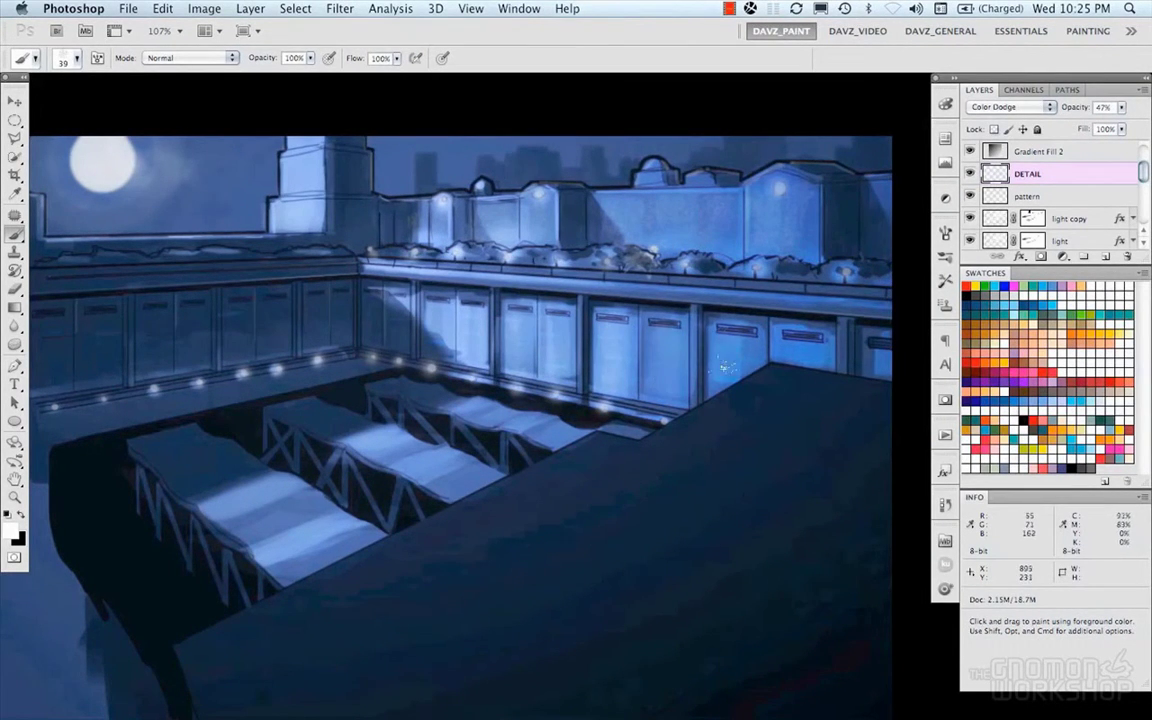
drag(576, 386, 612, 368)
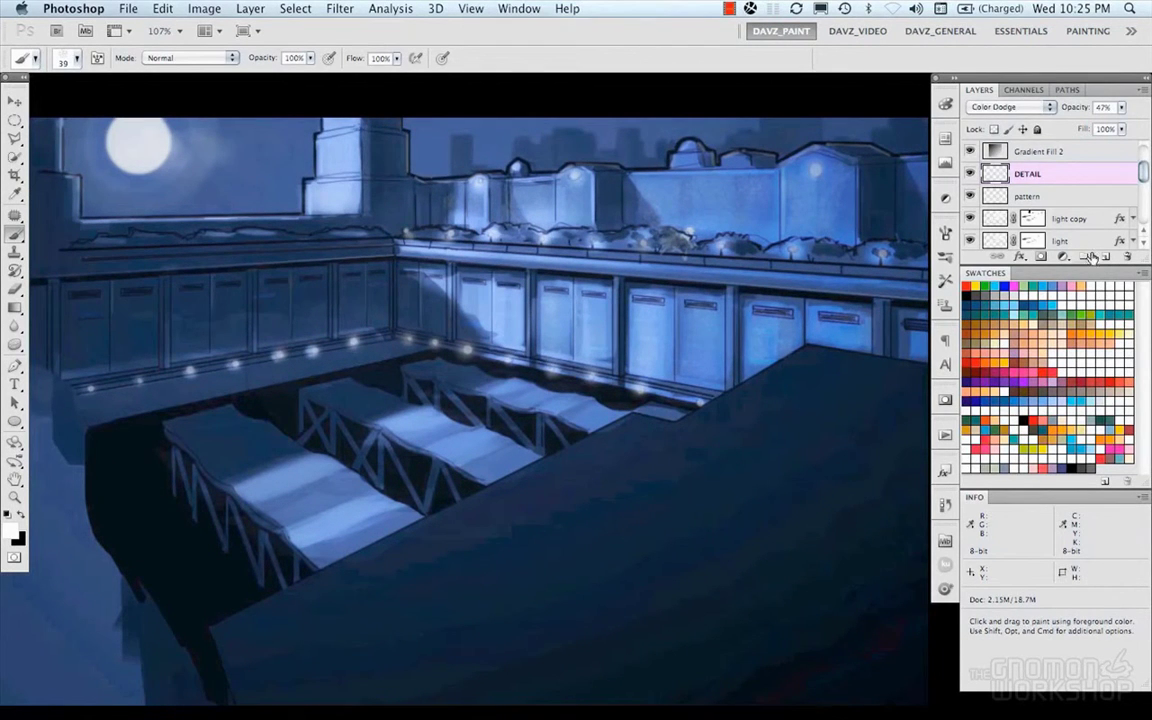
Step: Set the DETAIL layer to Overlay blending at 50% opacity
click(1010, 106)
click(985, 147)
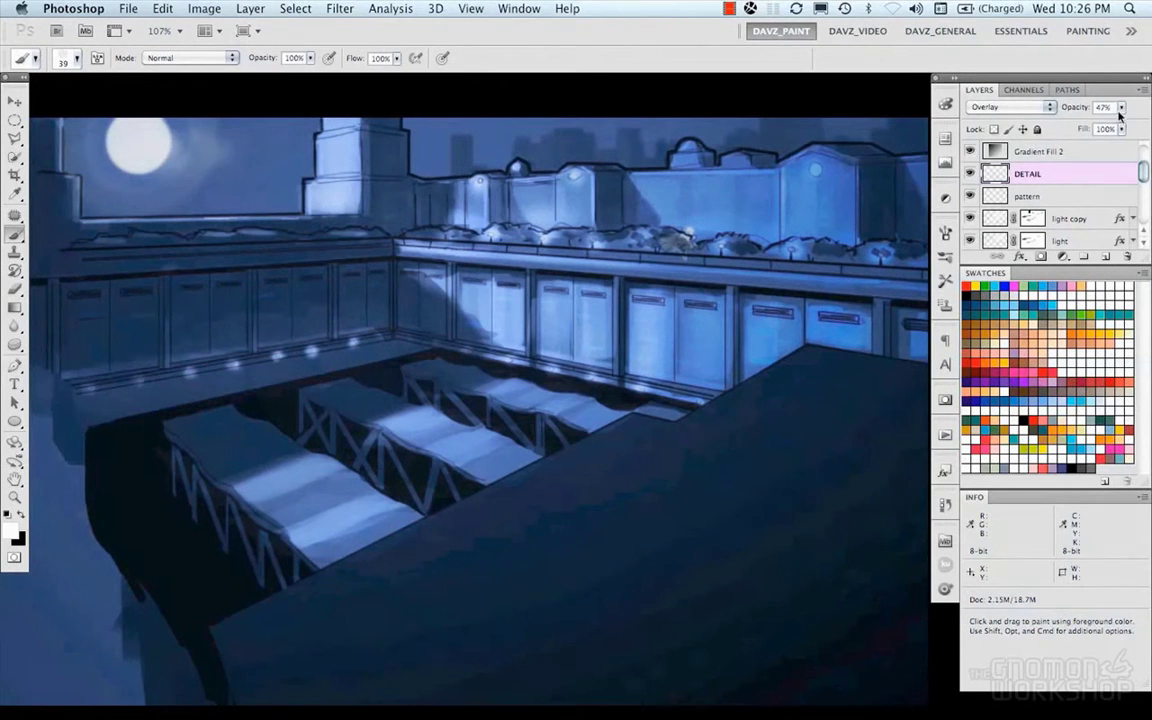
drag(1119, 112, 1096, 130)
key(space)
drag(545, 378, 599, 366)
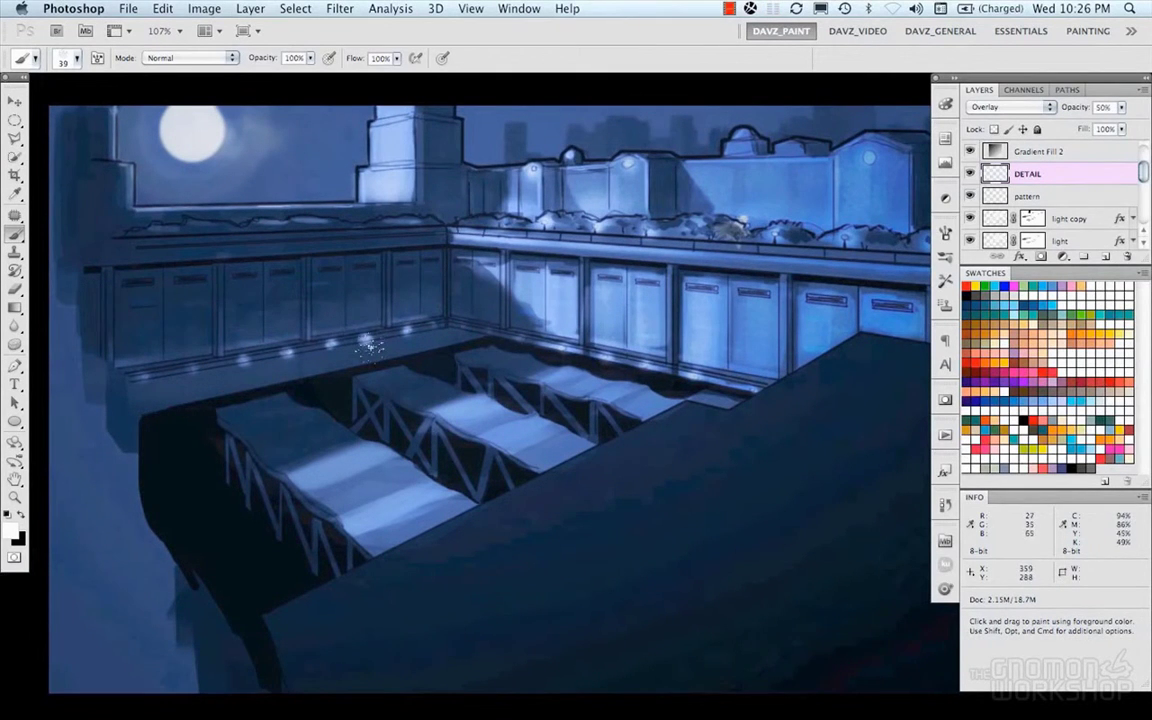
Step: With a fine 4 px brush preset in white, draw a straight line along the ledge below the row of lights on the shaded wall
click(945, 305)
click(945, 282)
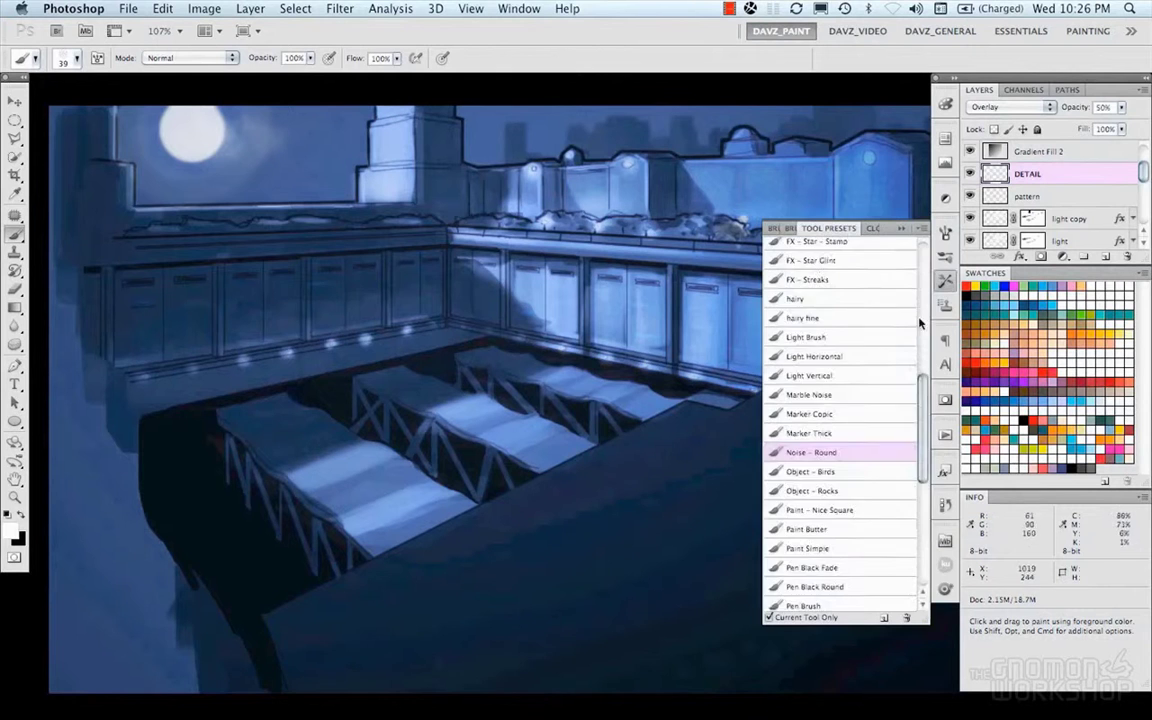
drag(922, 390, 922, 260)
click(854, 247)
click(944, 281)
key(x)
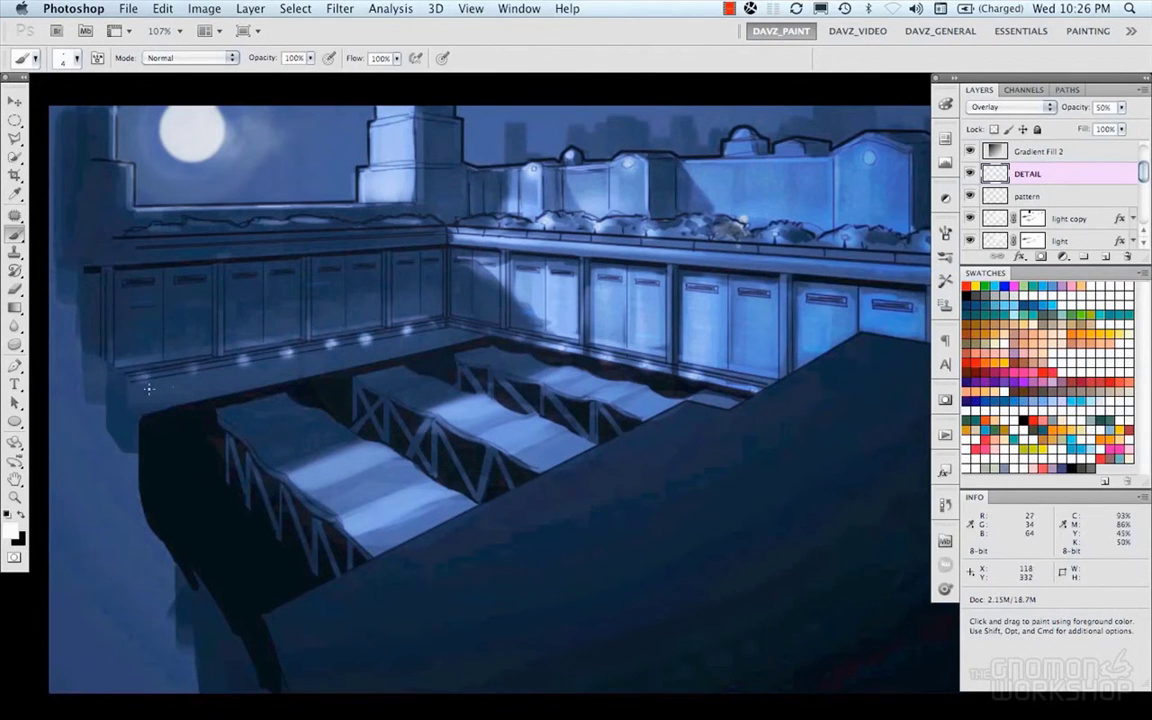
click(170, 388)
shift+click(451, 329)
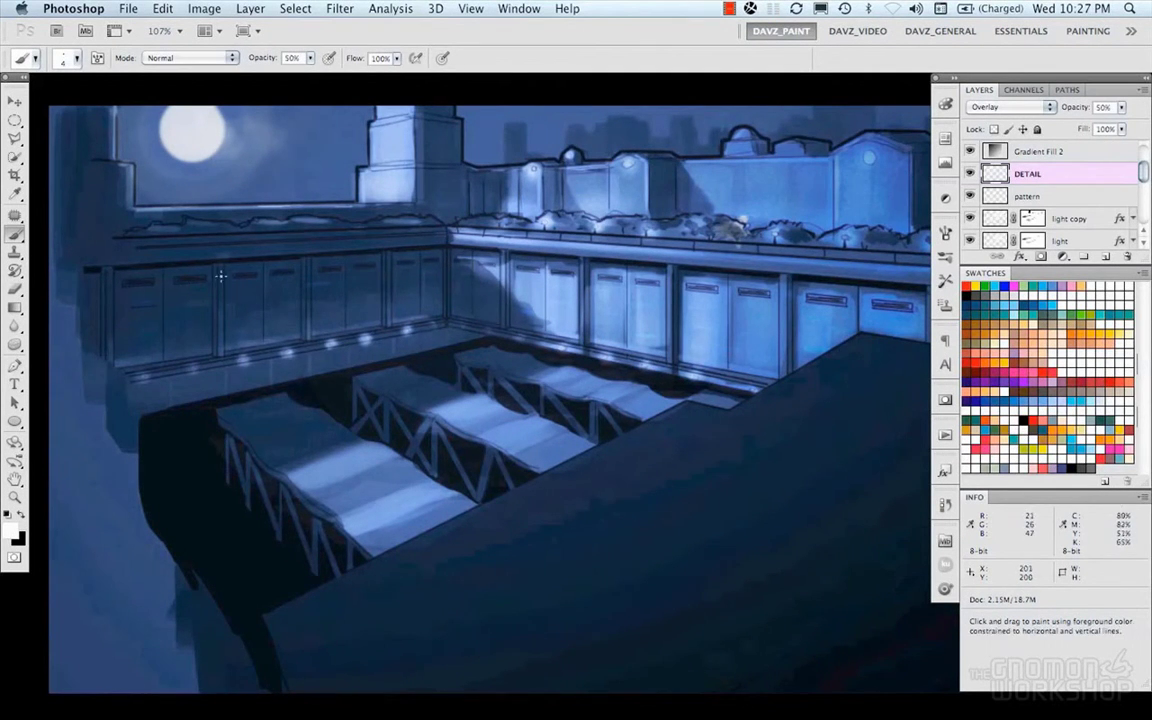
Step: Change the blending mode of Layer 1, the new layer above DETAIL
drag(346, 333, 373, 334)
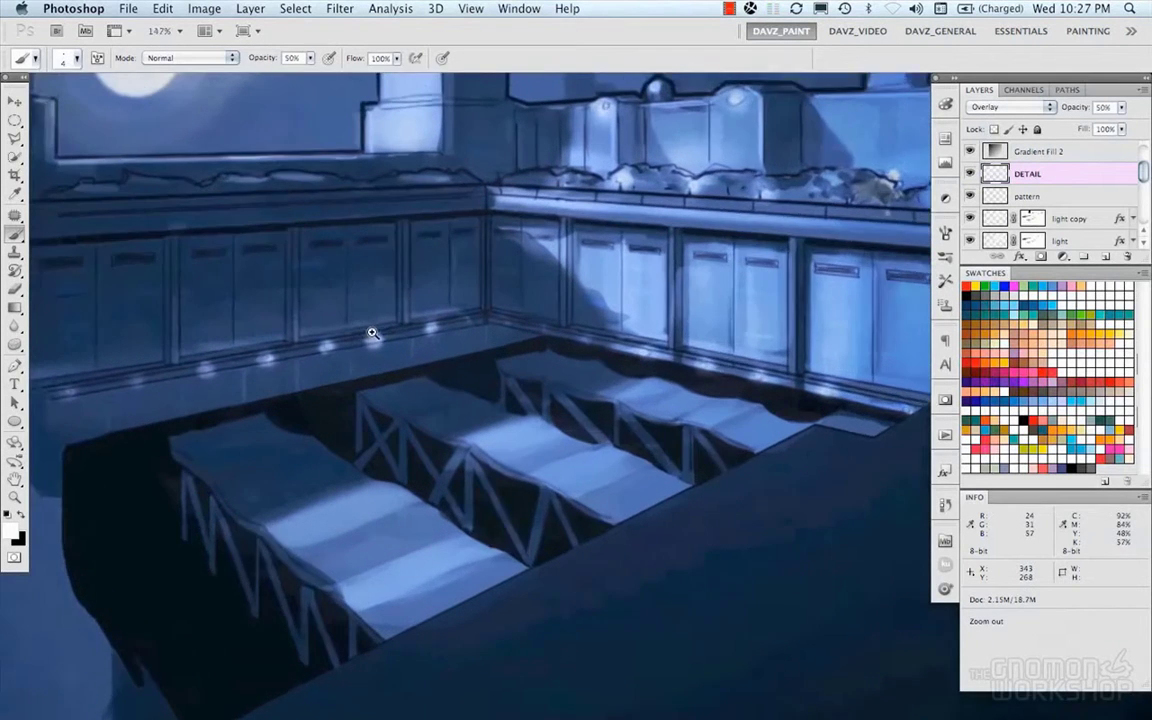
drag(320, 364, 527, 409)
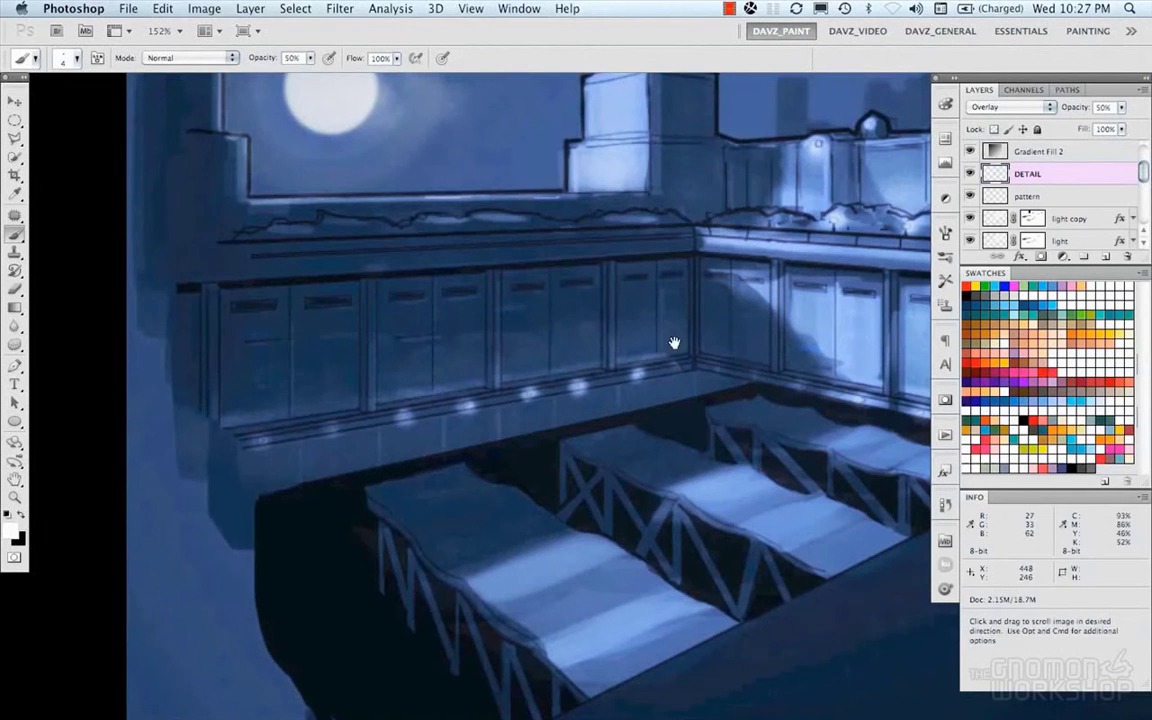
scroll(471, 342, right, 5)
scroll(730, 343, right, 3)
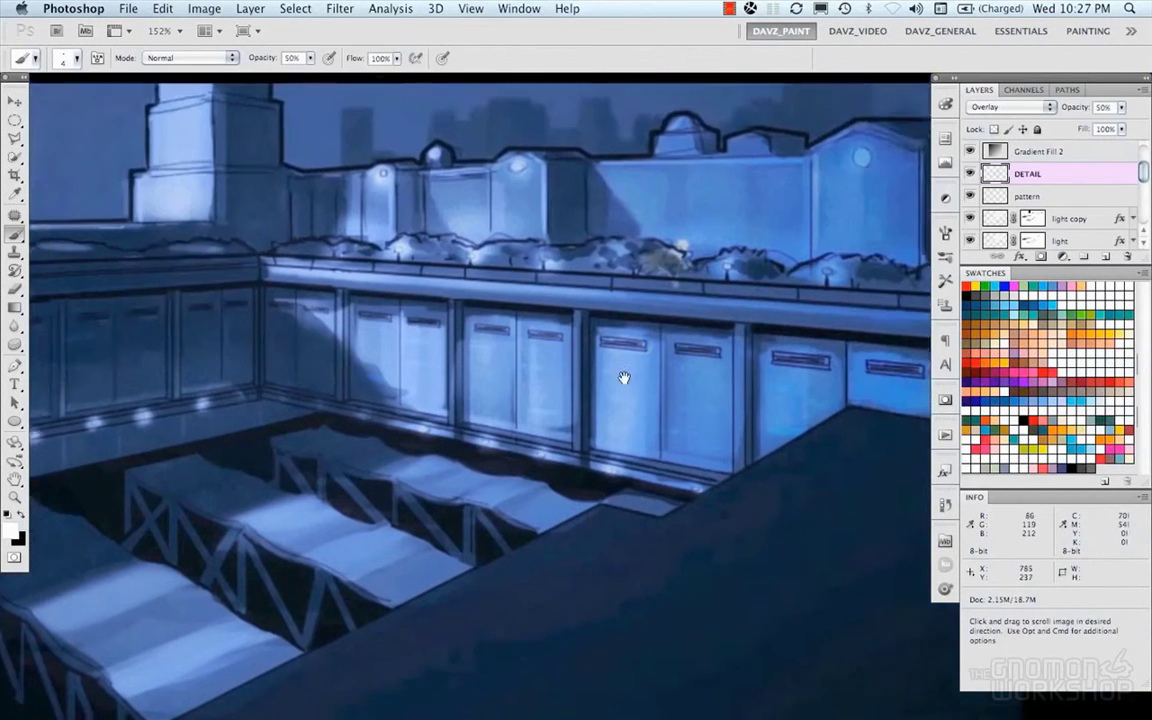
scroll(818, 375, right, 2)
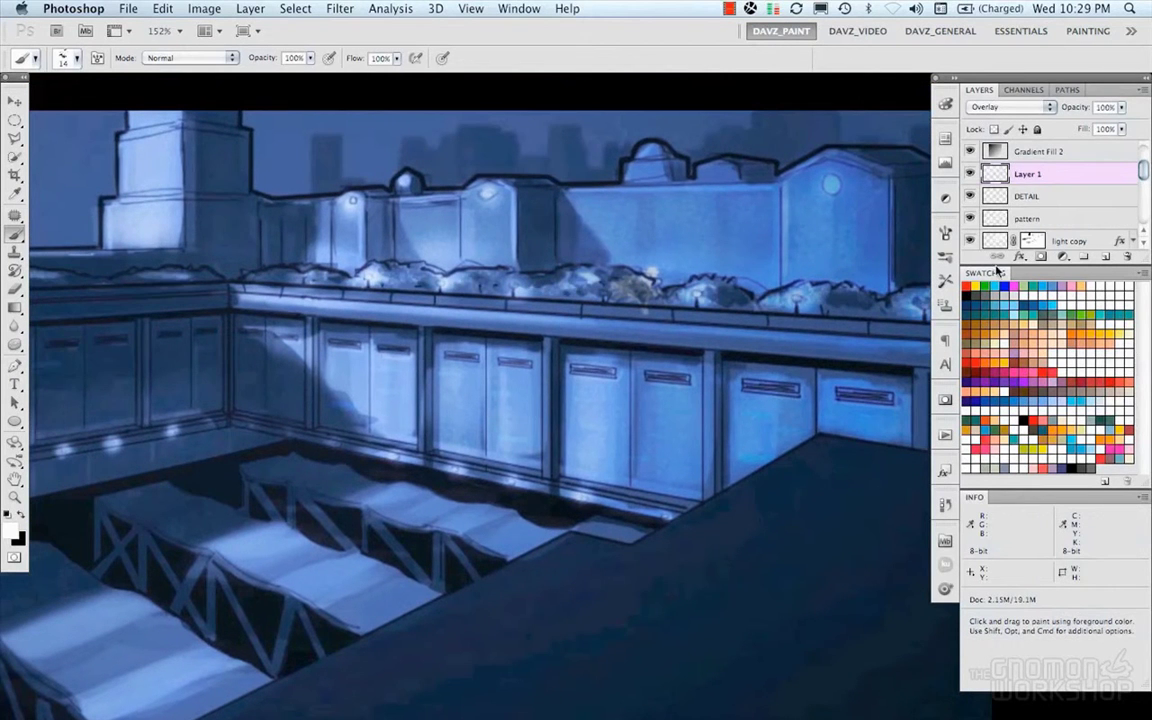
click(1010, 106)
click(990, 13)
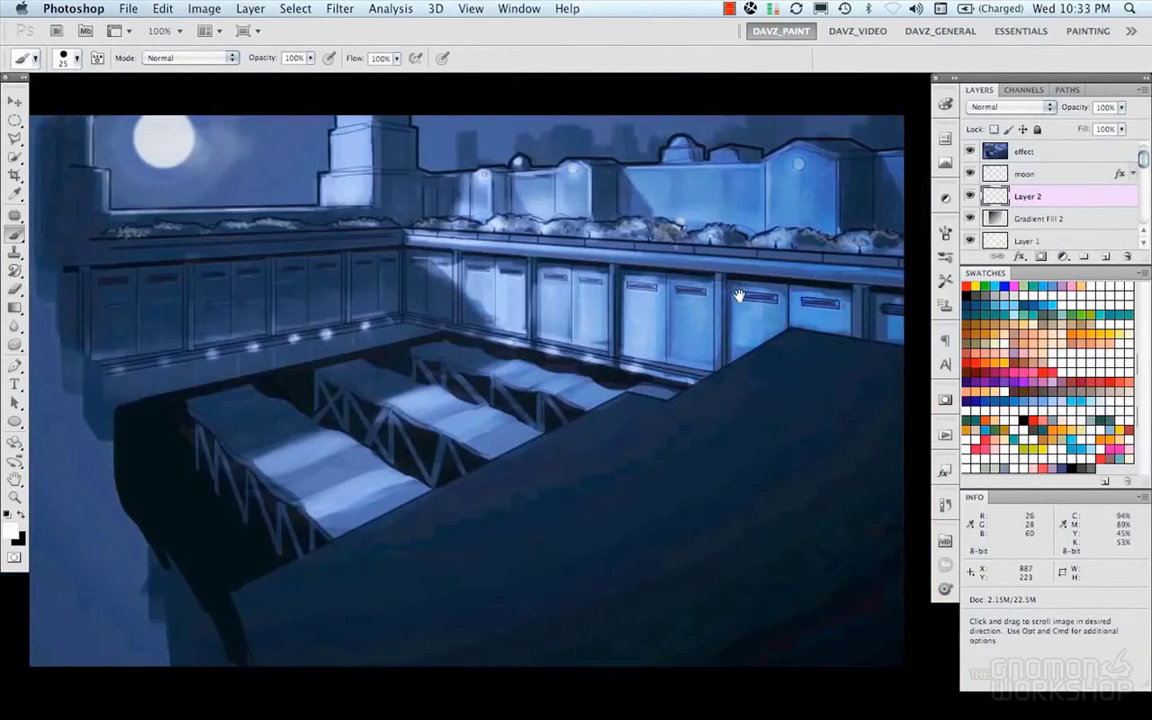
Step: On Layer 2, paint a row of three small white windows above the arched doorway of the large gabled building
mouse_move(739, 296)
mouse_down()
mouse_move(671, 300)
mouse_move(635, 404)
mouse_up()
scroll(687, 315, up, 5)
mouse_move(682, 286)
mouse_down()
mouse_move(656, 310)
mouse_move(712, 320)
mouse_move(676, 311)
mouse_move(689, 288)
mouse_up()
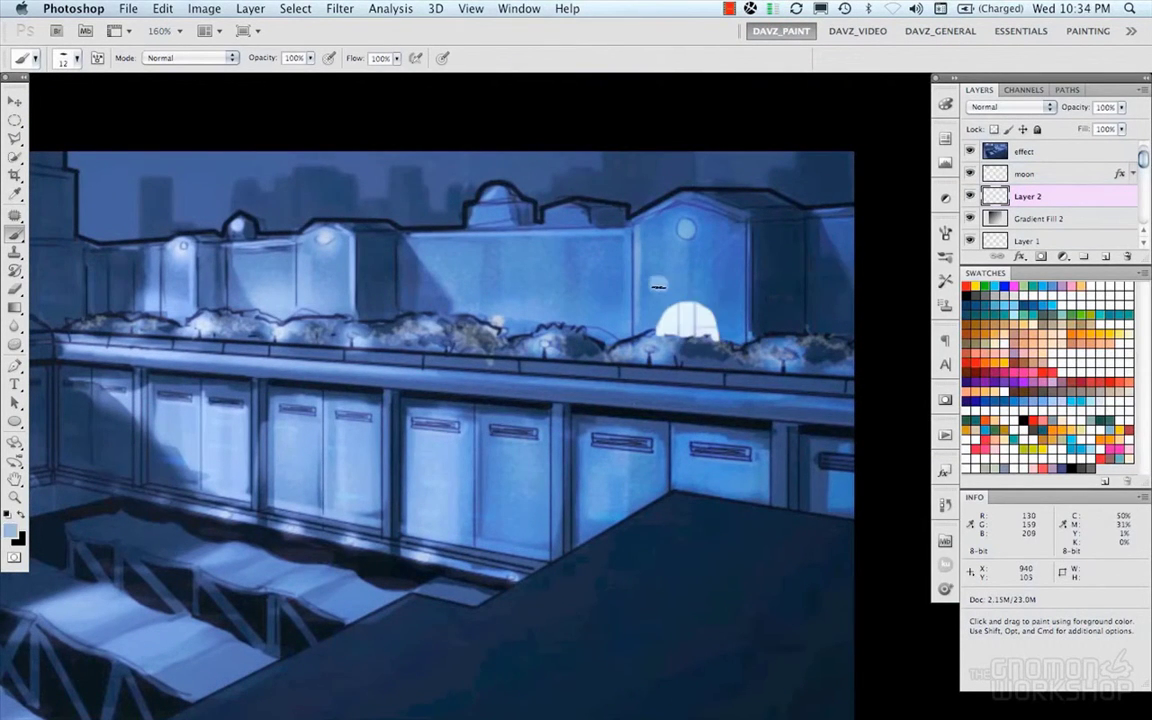
key(d)
key(x)
drag(658, 283, 658, 285)
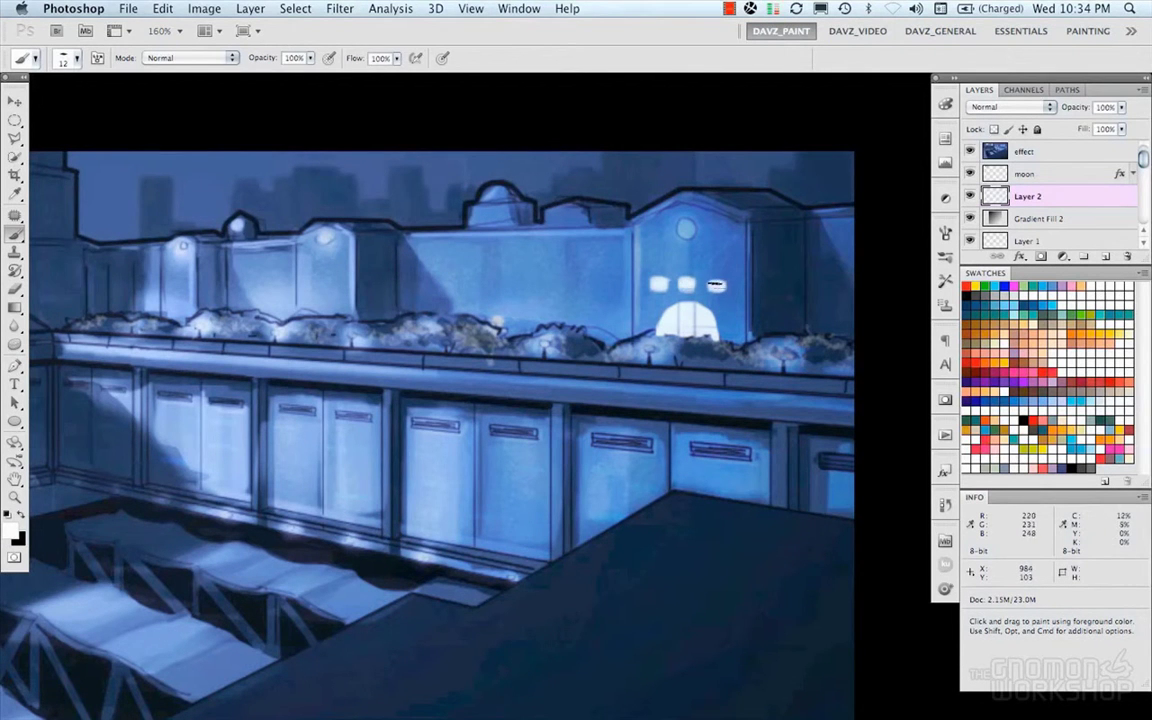
Step: Lasso the row of three windows and place a duplicate of it just above the original
key(m)
key(l)
click(643, 267)
click(740, 270)
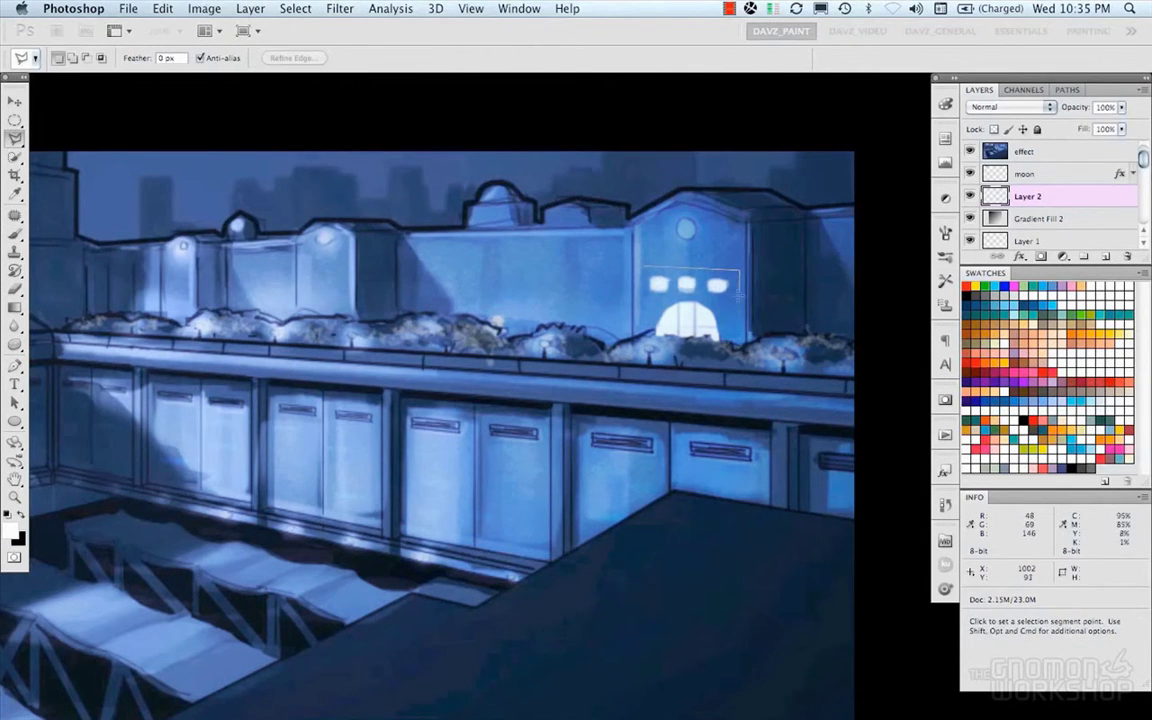
click(642, 267)
drag(695, 285, 695, 265)
Step: Distort the duplicated window row to the facade's perspective, about 104.6% wide and rotated -1.76°, deselect it and switch to the Eraser
right_click(706, 267)
click(752, 444)
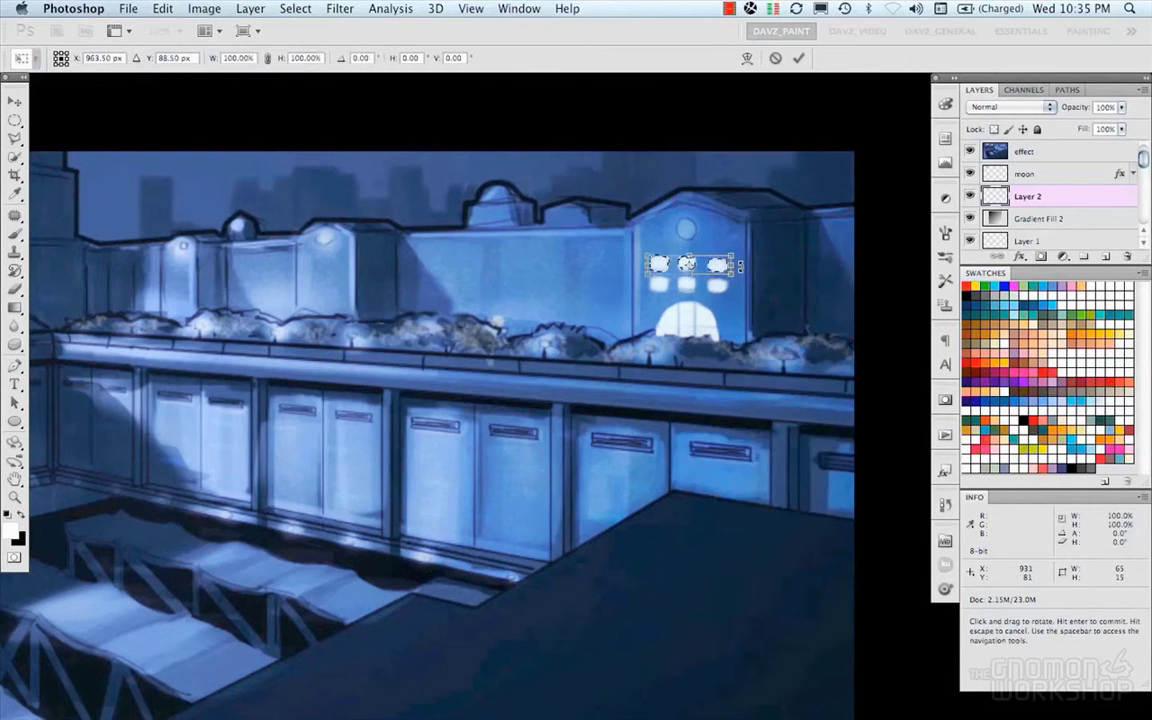
drag(741, 265, 732, 253)
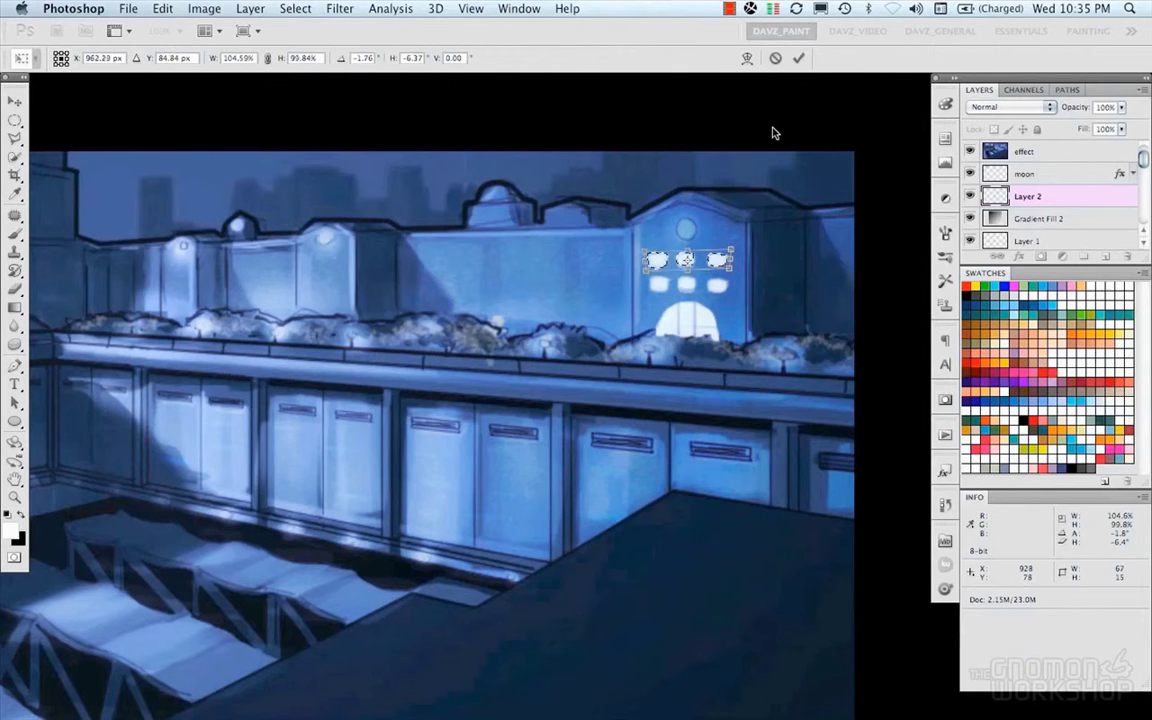
key(Return)
key(super+d)
key(e)
right_click(665, 304)
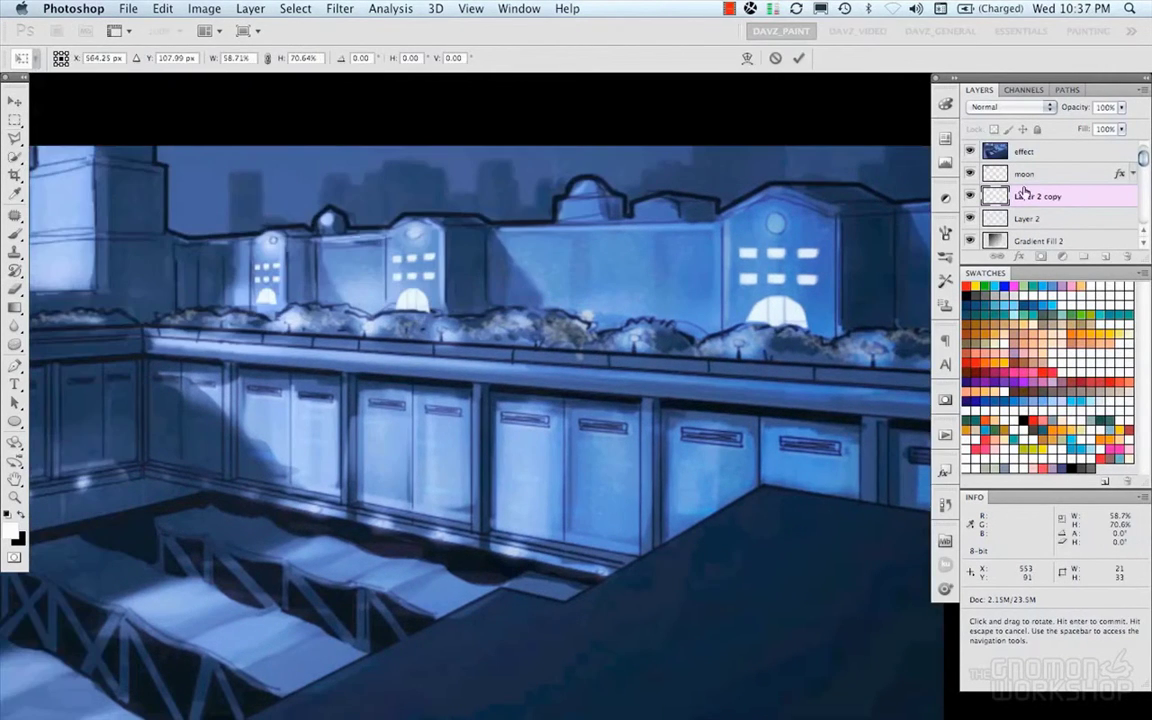
Step: Accept the 58.71% by 70.64% scaling of the copied windows, merge them into Layer 2 and rename the layer "windows"
key(Return)
key(super+e)
double_click(1027, 197)
text(windows)
key(Return)
Step: Add a Pattern Overlay to the windows layer with a mottled black-and-white pattern, 37% scale and Color Dodge blending
double_click(1108, 198)
click(468, 589)
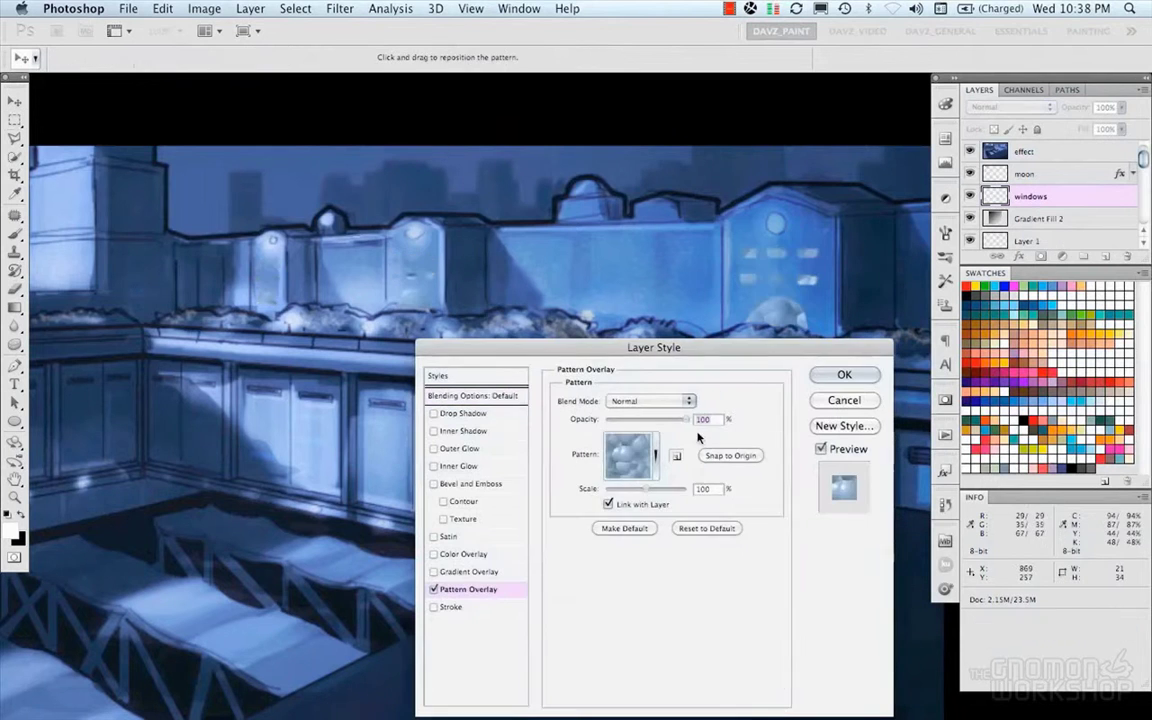
click(655, 455)
click(674, 453)
drag(646, 491, 621, 494)
click(688, 401)
click(634, 473)
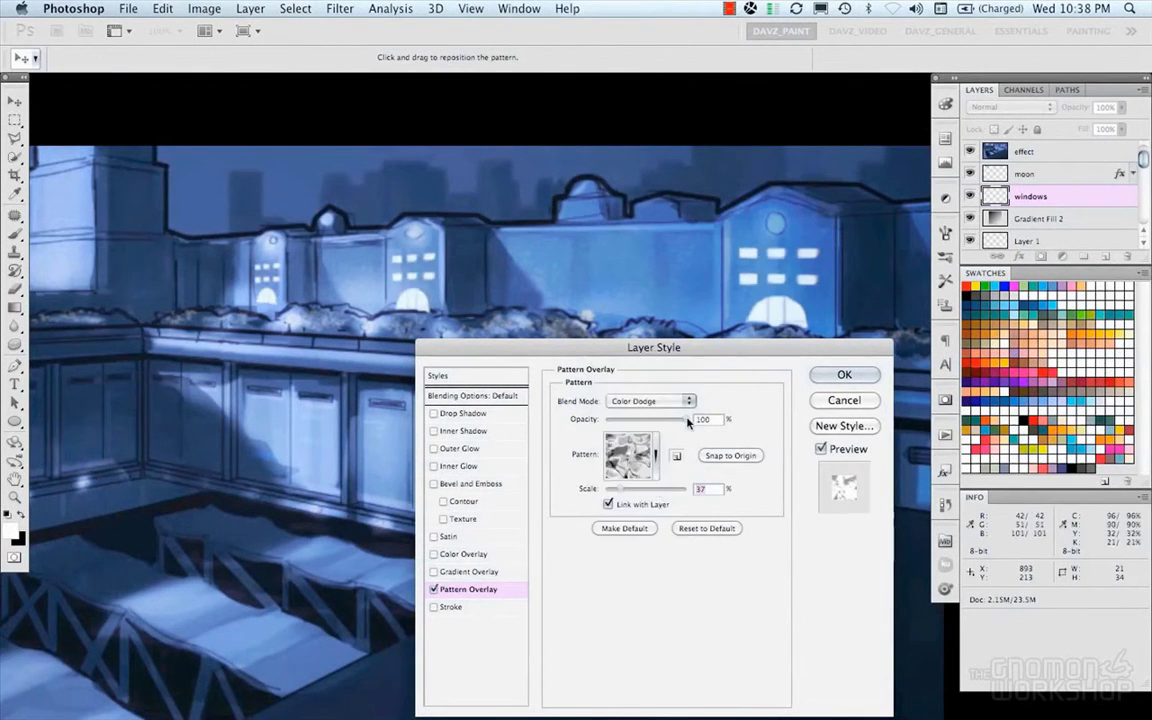
Step: Adjust the windows layer's Pattern Overlay to Darken blending, 95% opacity and 42% scale, and accept the layer style
click(655, 401)
click(660, 462)
drag(618, 493, 622, 493)
click(660, 401)
click(640, 227)
drag(688, 424, 650, 424)
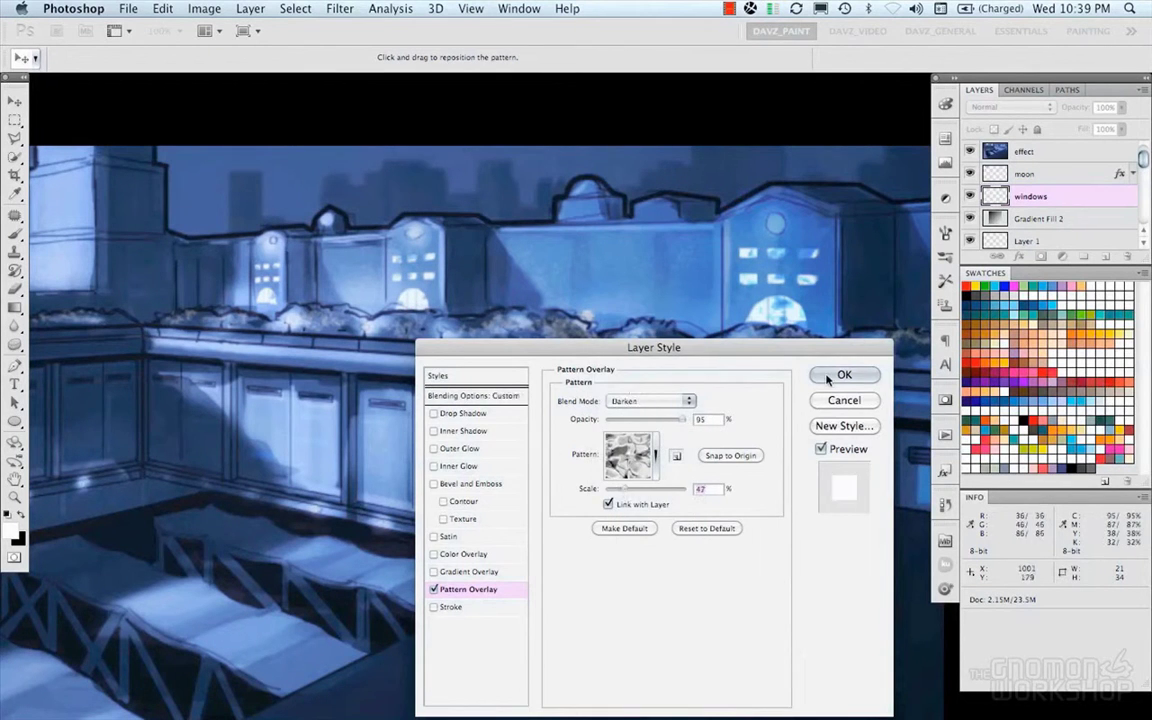
click(829, 378)
Step: Lower the windows layer's opacity to 44%
drag(1121, 111, 1092, 130)
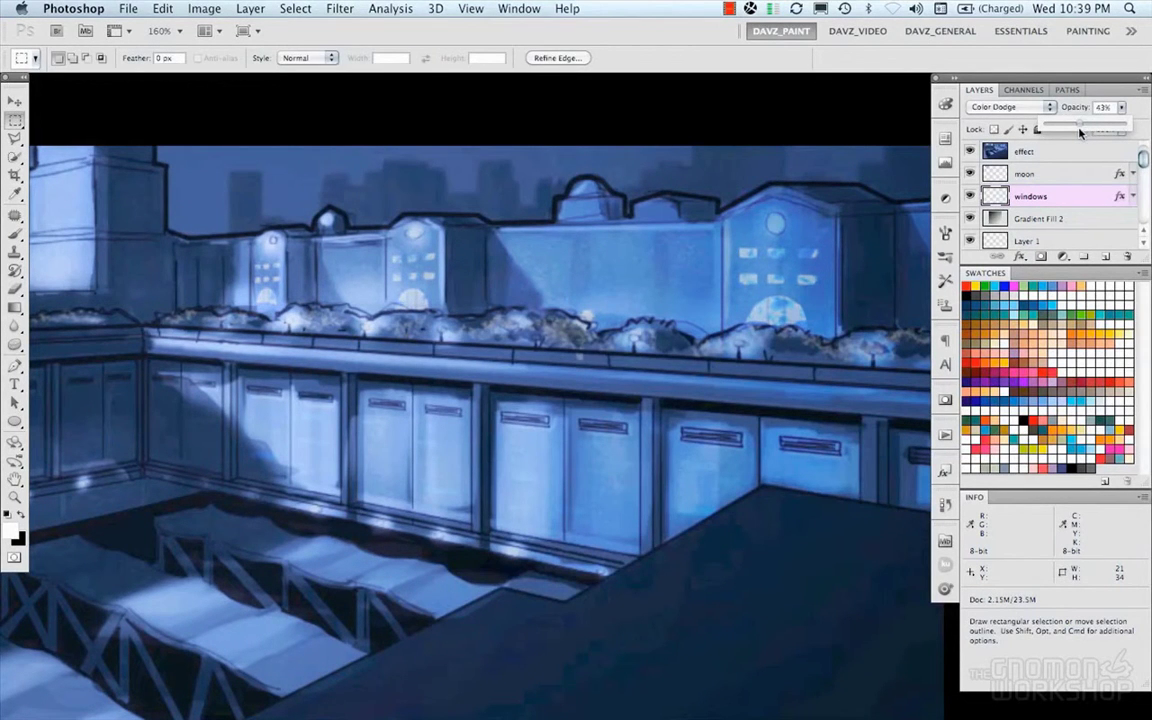
key(super+minus)
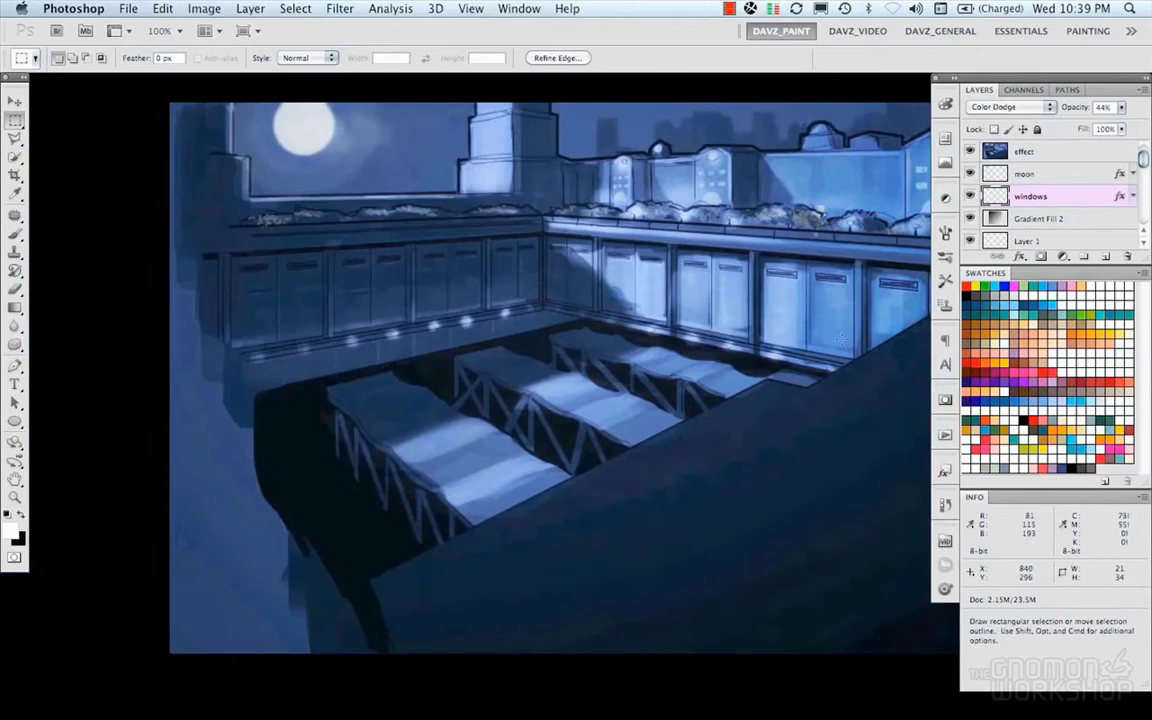
key(Tab)
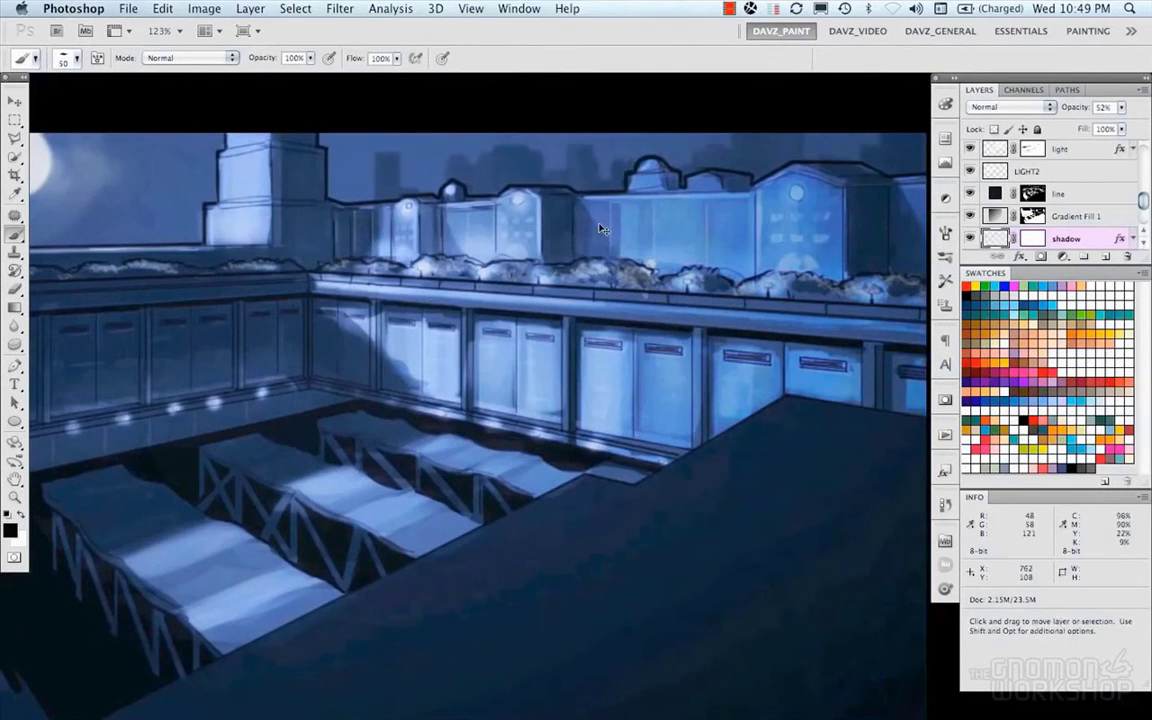
Step: Undo the last change on the shadow layer and paint black shading on the facades of the background buildings
key(super+z)
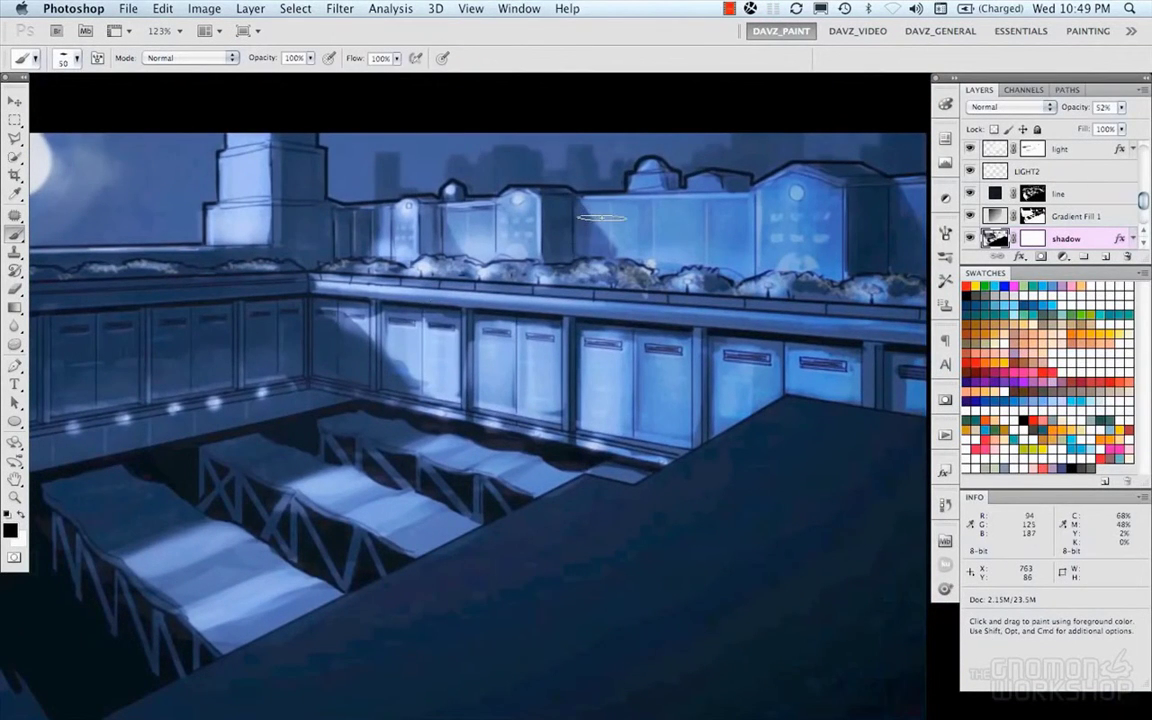
drag(602, 218, 590, 252)
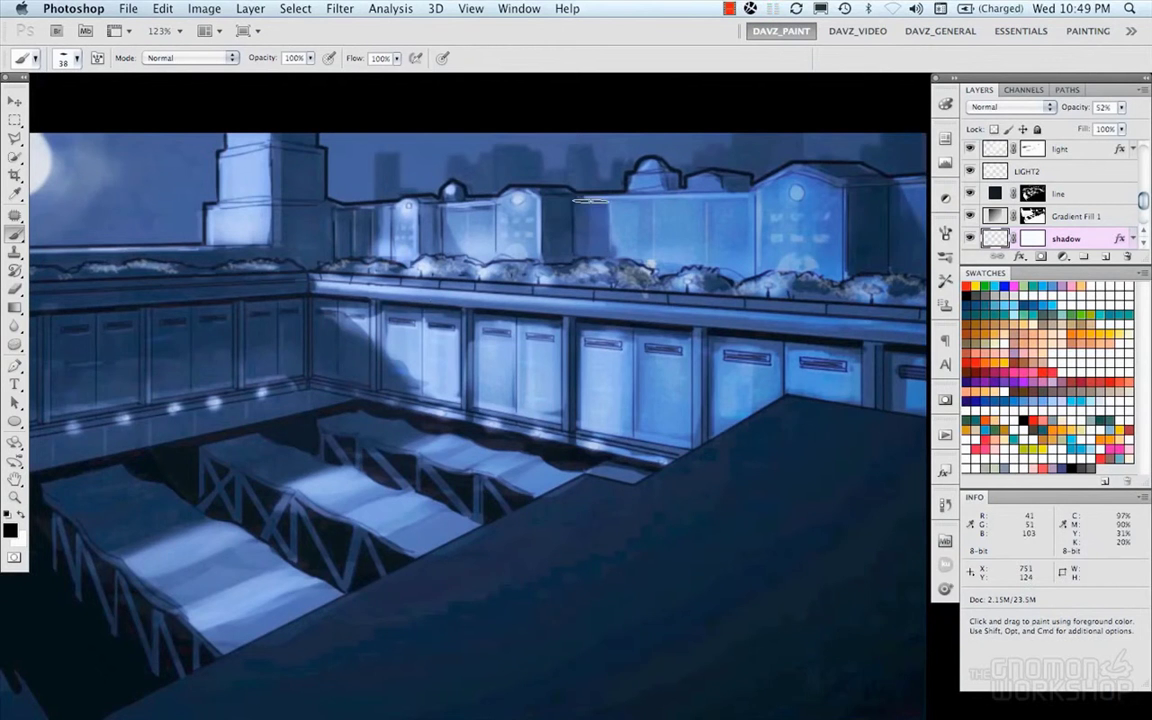
scroll(590, 200, right, 5)
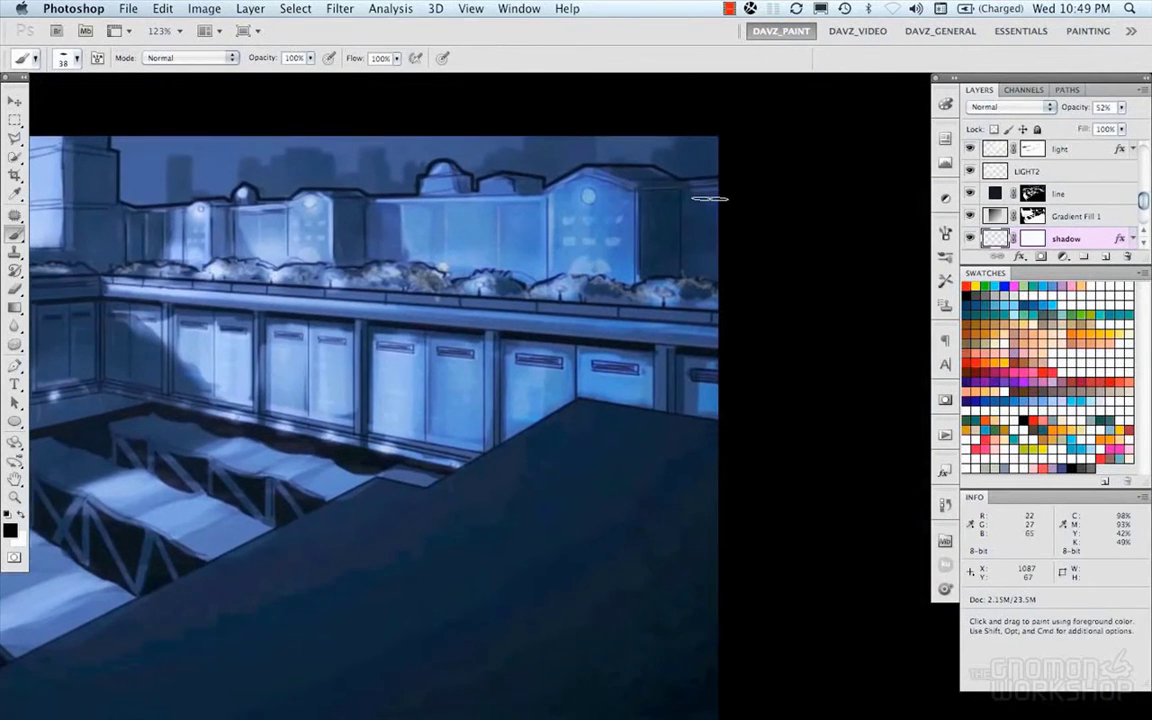
drag(751, 306, 1105, 340)
drag(532, 259, 523, 259)
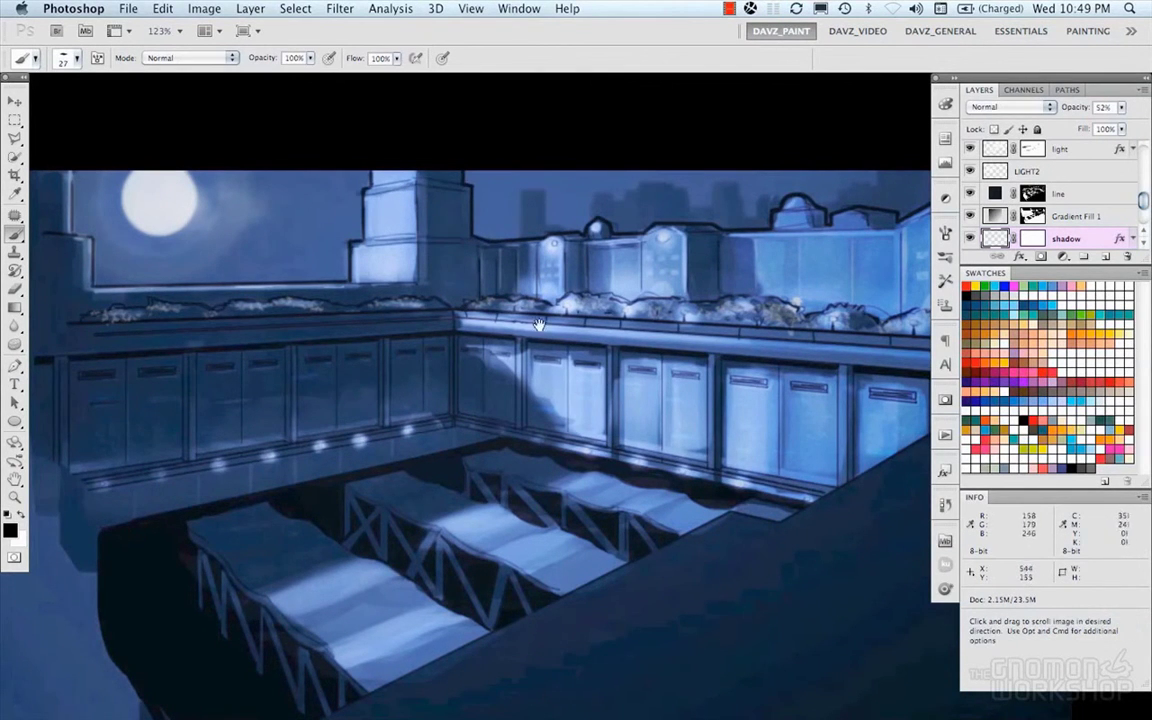
Step: With the brush reduced to 17 px, paint fine shadows around the lockers and along the sill beneath the moon on the shadow layer
scroll(489, 342, down, 3)
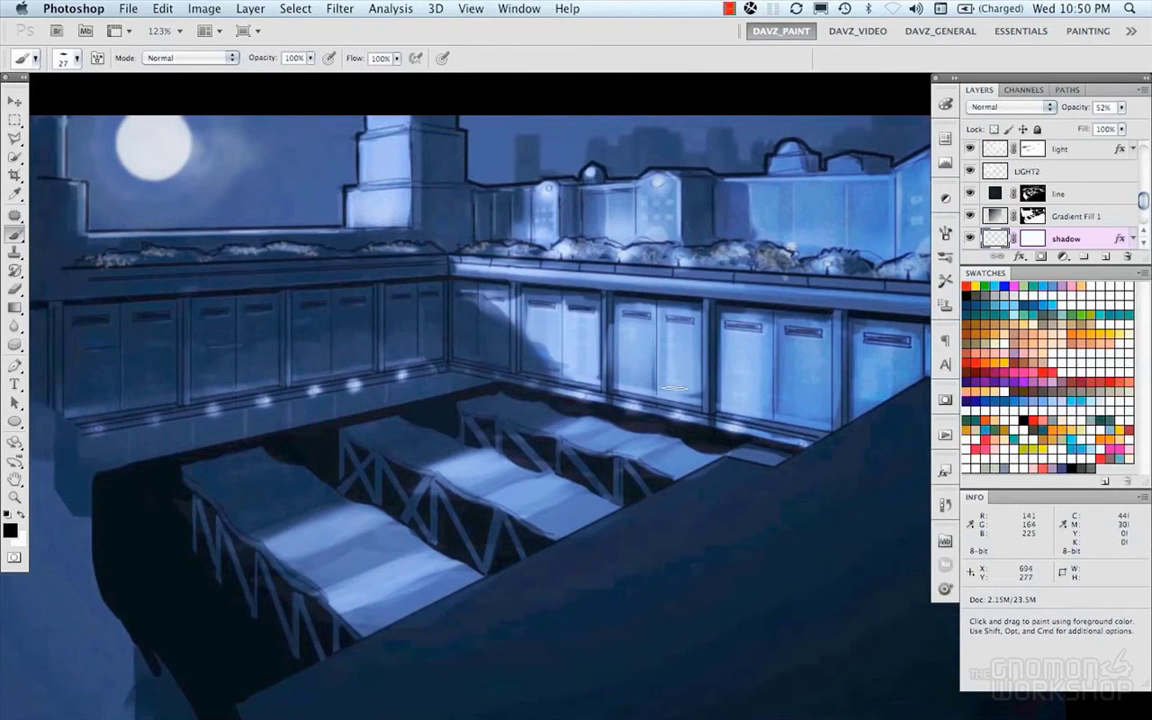
key(bracketleft)
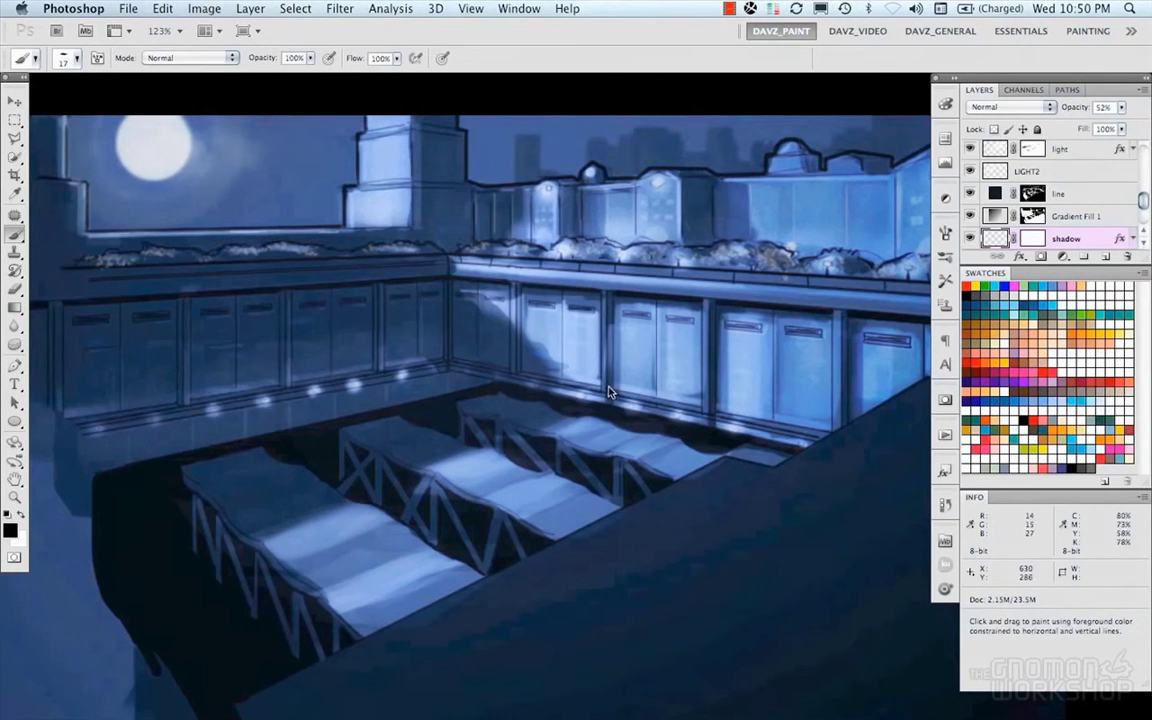
key(space)
drag(470, 393, 462, 379)
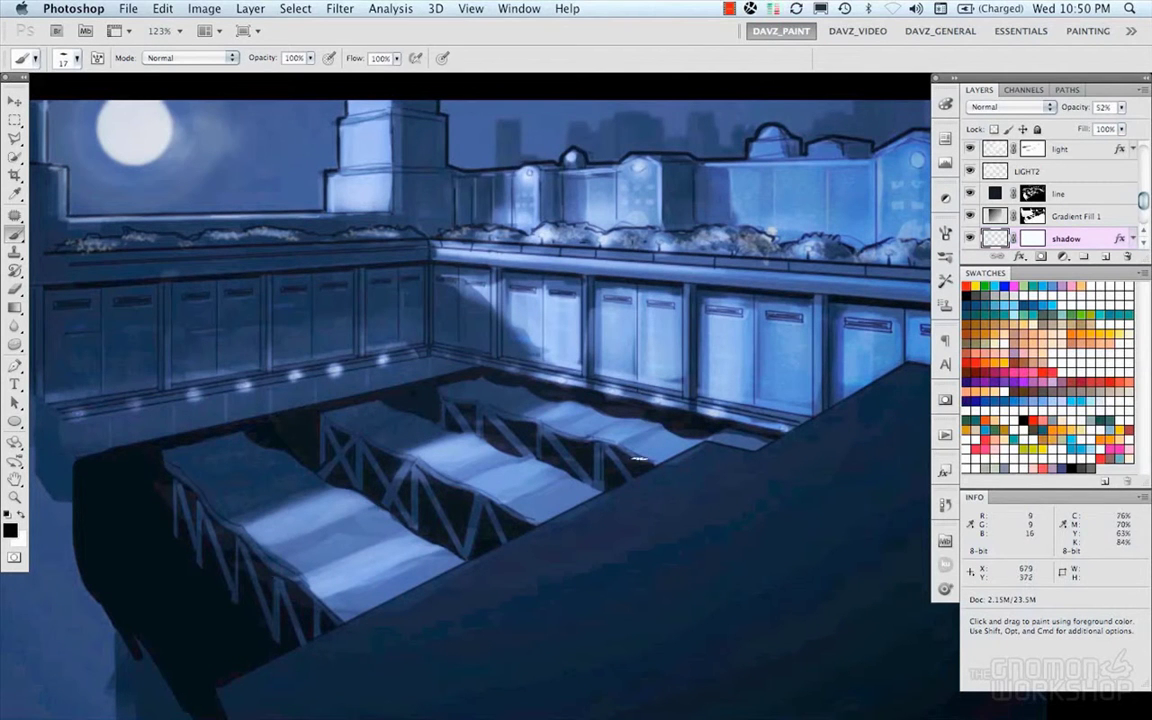
key(space)
mouse_move(459, 304)
mouse_down()
mouse_move(463, 337)
mouse_move(499, 331)
mouse_up()
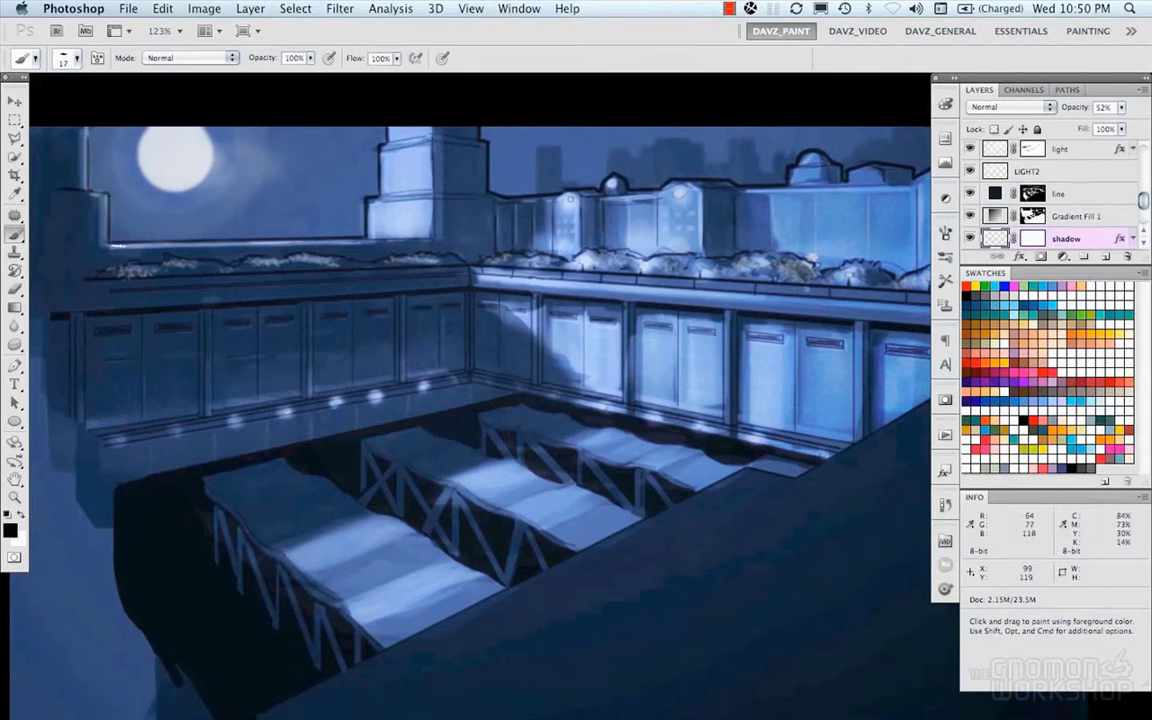
drag(112, 243, 366, 240)
drag(1144, 201, 1146, 188)
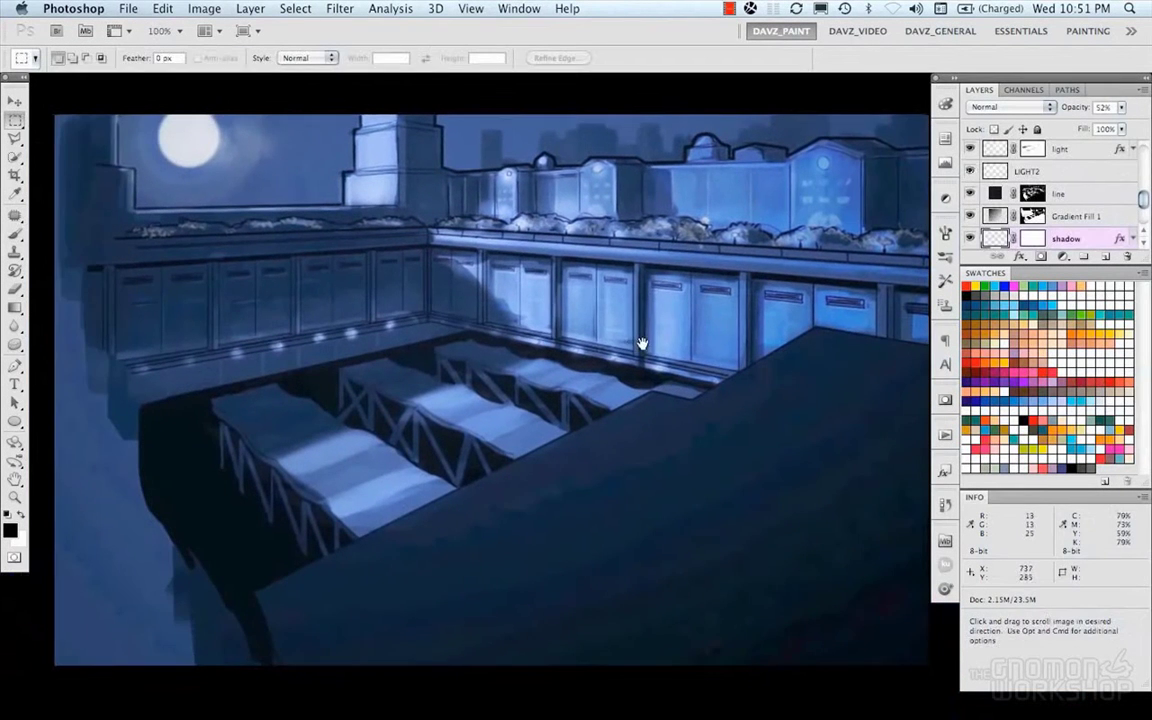
Step: Add a gradient fill layer above the cloud layer and give it the Violet, Orange preset
drag(643, 344, 640, 343)
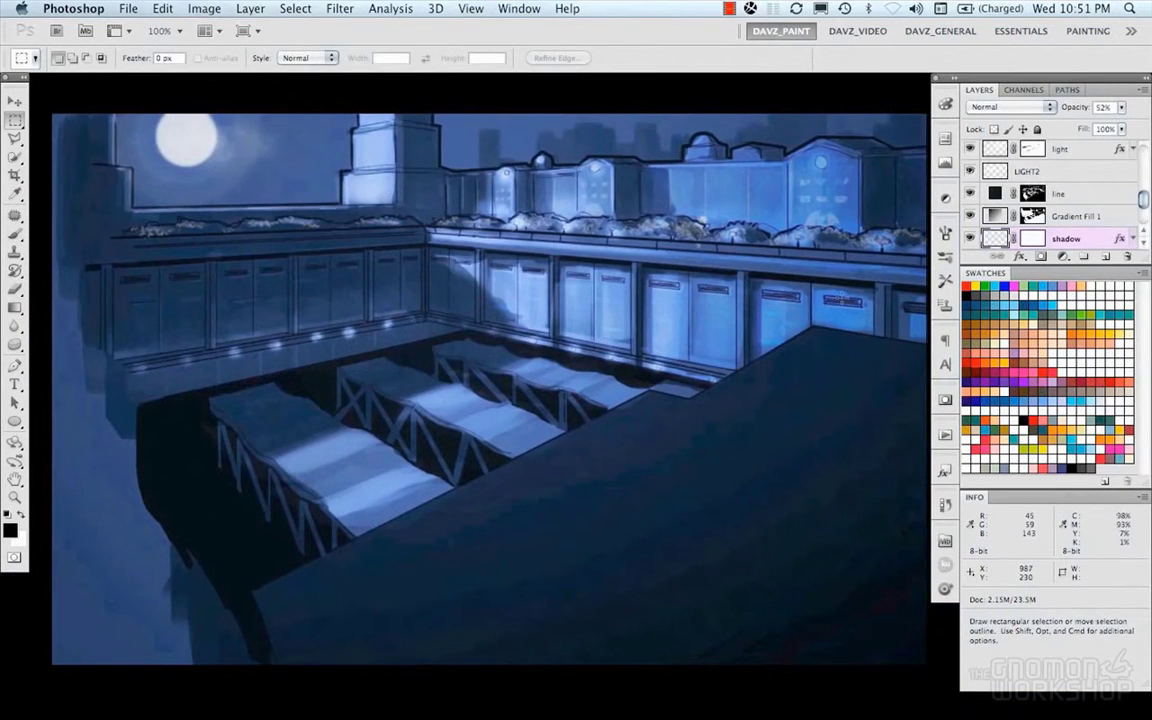
drag(1144, 200, 1144, 151)
click(1080, 151)
click(1063, 257)
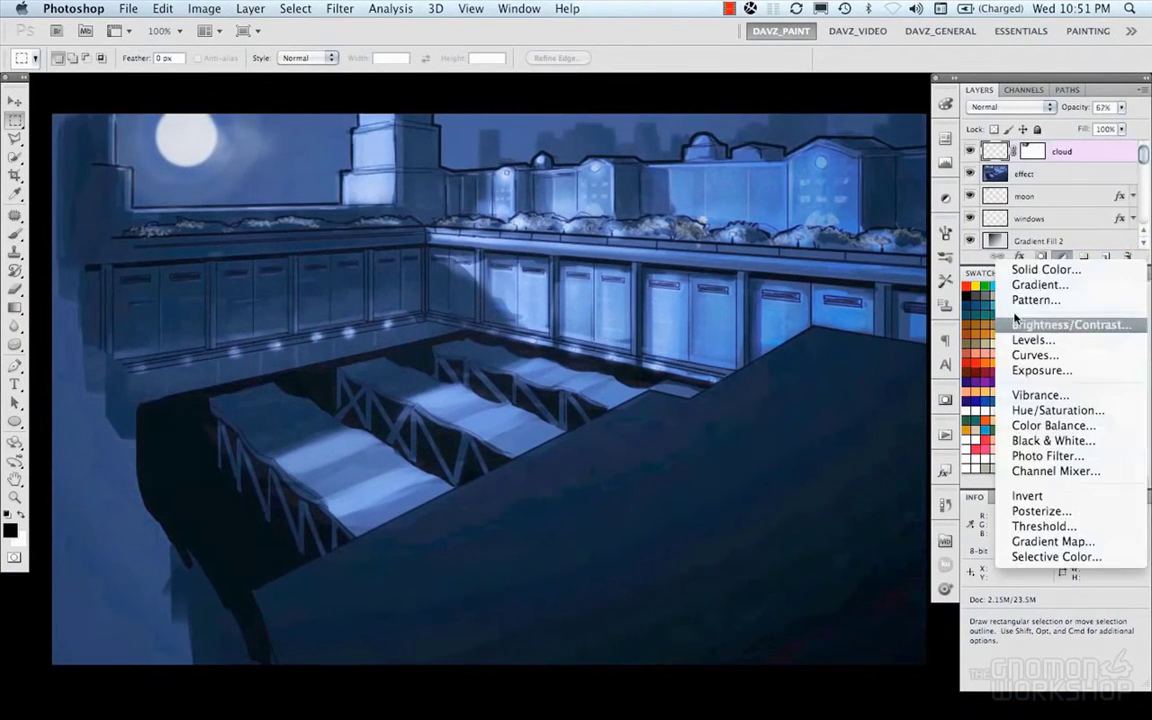
click(1035, 286)
click(790, 374)
scroll(845, 340, down, 2)
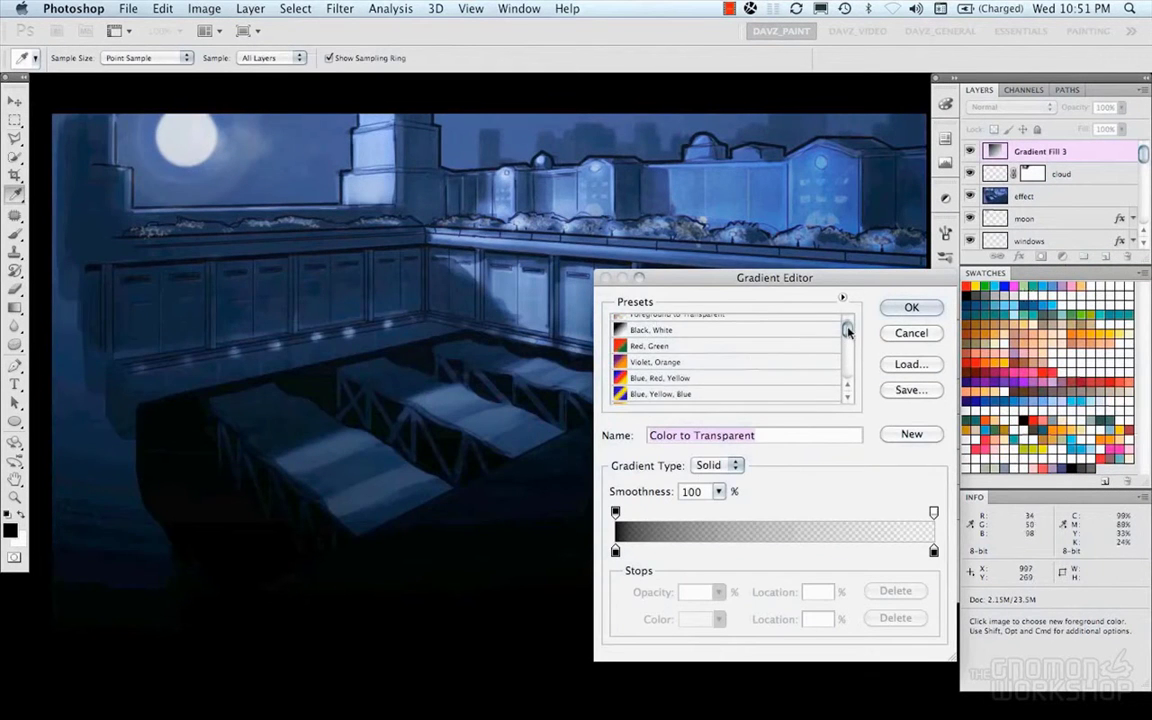
click(782, 376)
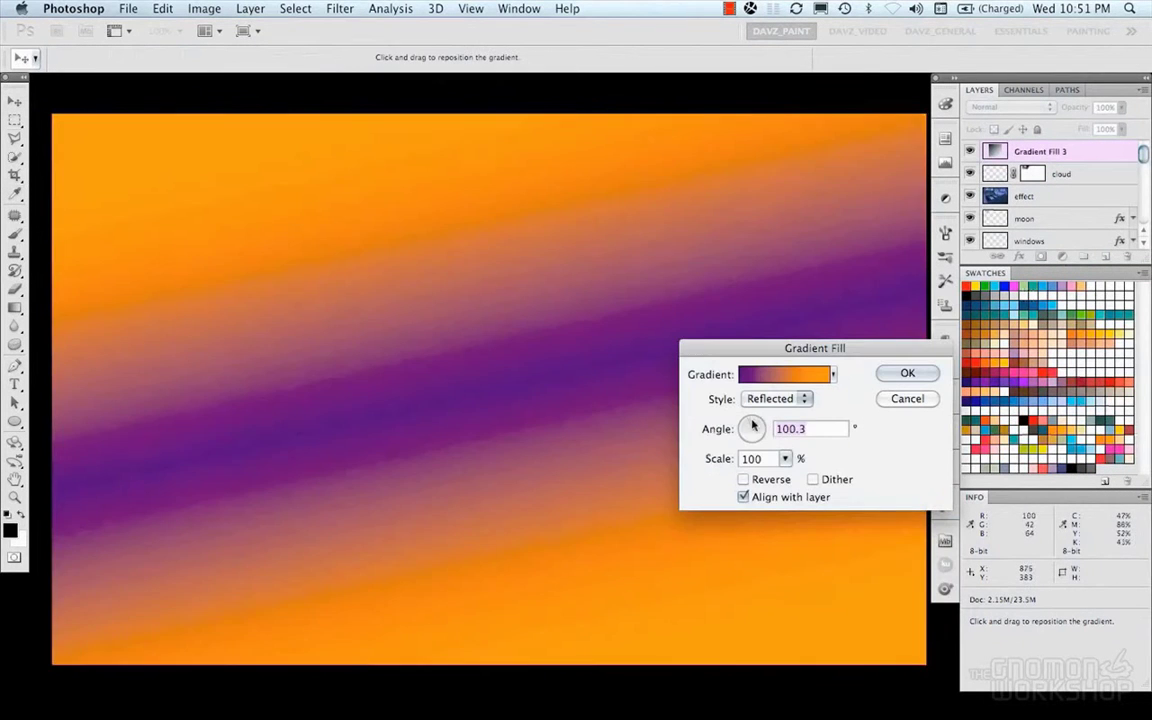
Step: Set the reflected gradient's angle to 109.98°, accept the fill and change its layer's blending mode to Overlay
drag(748, 432, 751, 426)
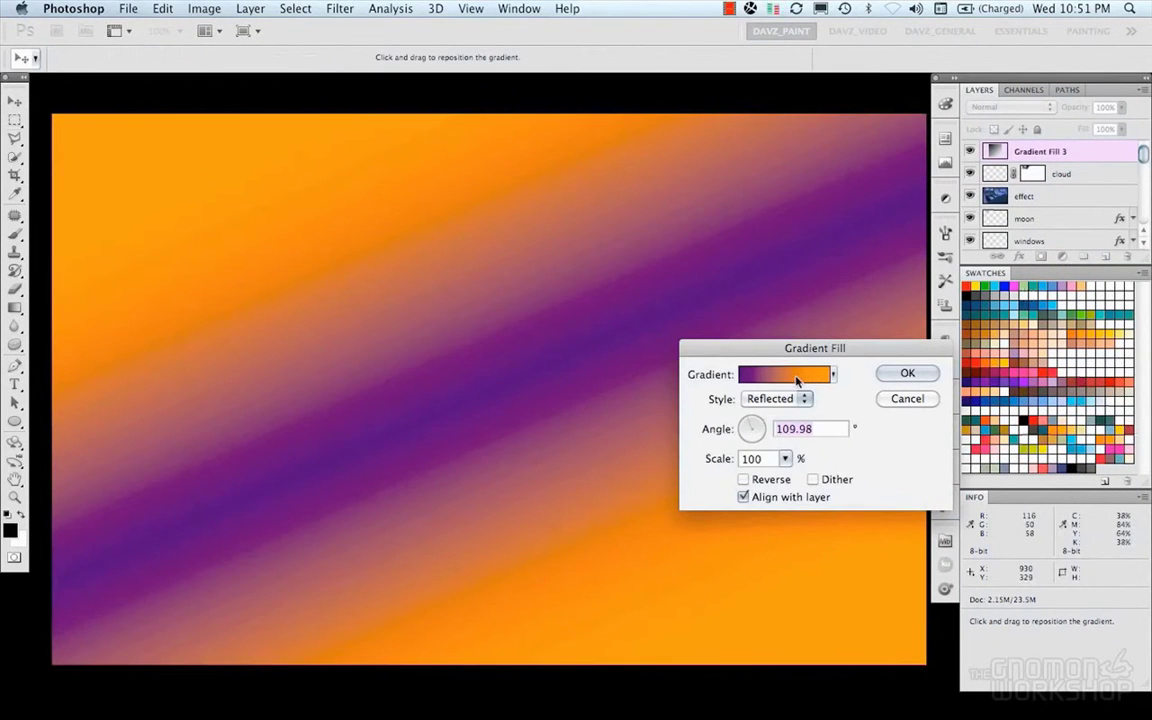
key(Return)
click(1010, 106)
click(966, 257)
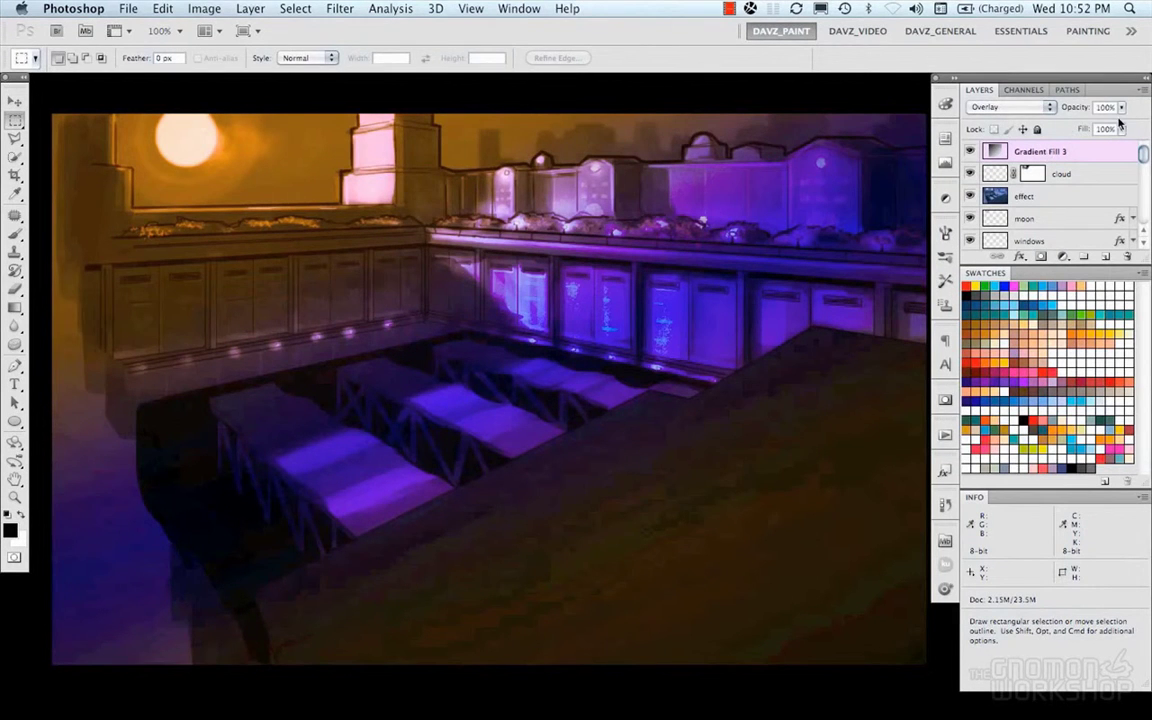
Step: Reopen the overlay gradient fill, adjust its angle slightly and recolour the gradient's orange end stop teal
double_click(996, 151)
drag(747, 425, 748, 424)
click(812, 376)
click(934, 552)
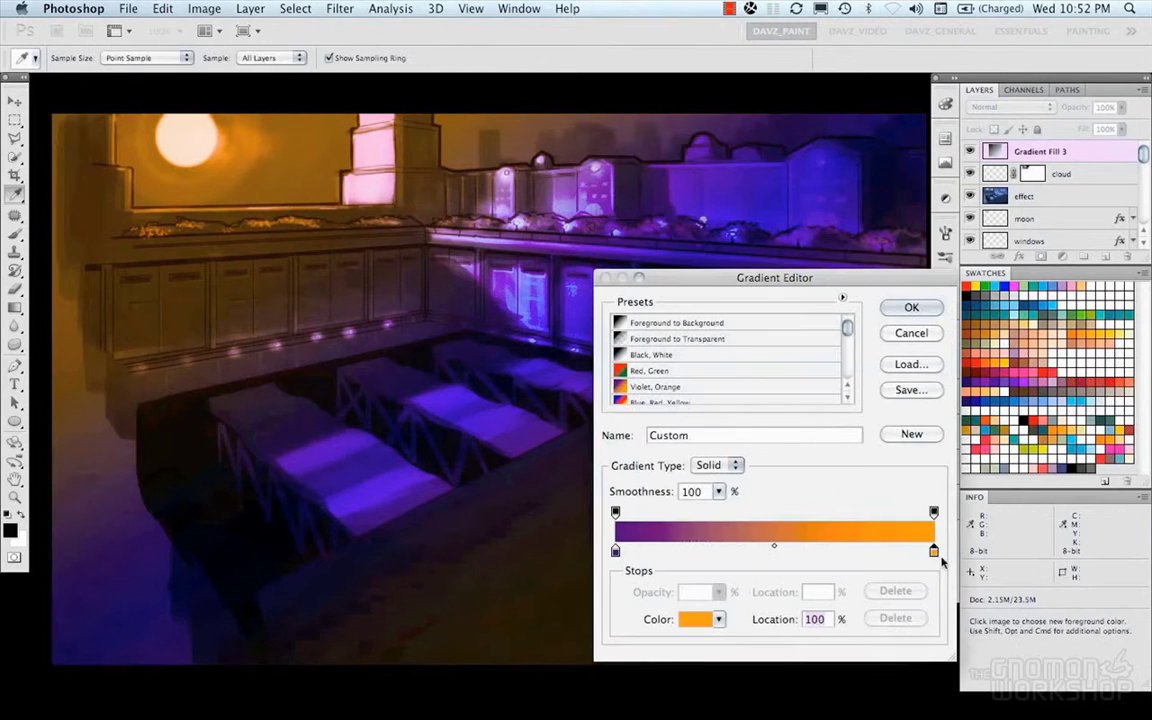
click(1023, 316)
click(1032, 317)
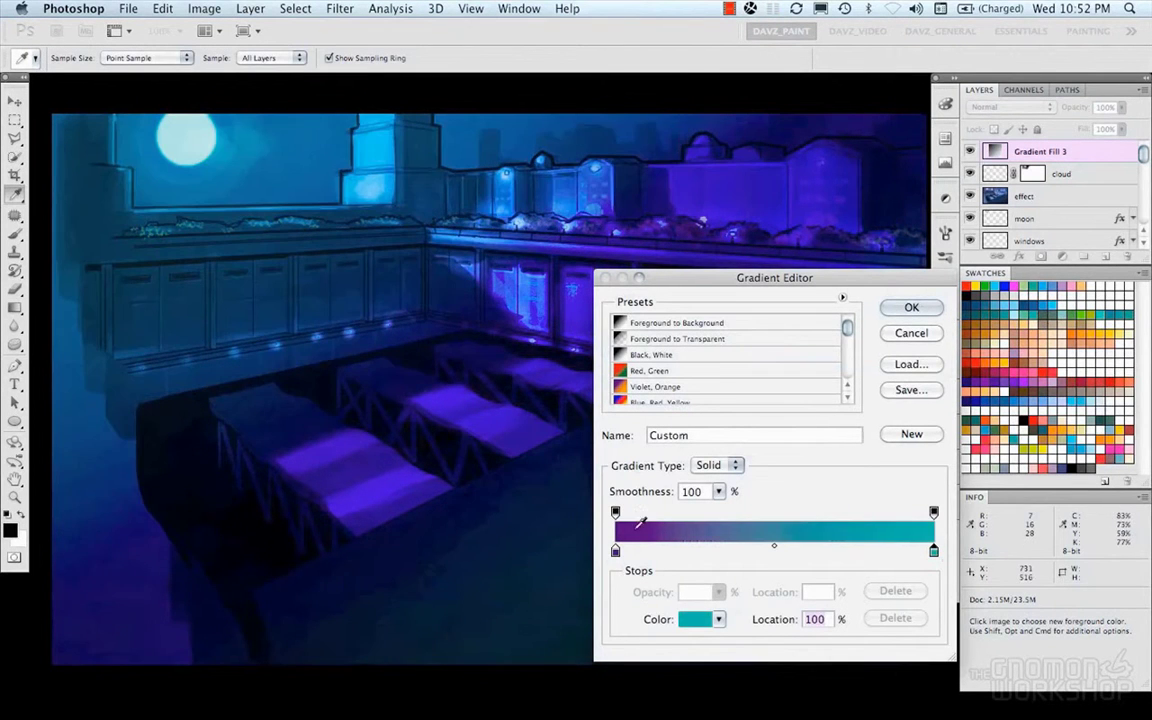
Step: Recolour the gradient's starting stop bright blue and place a violet stop between the two ends at 45%
click(717, 551)
click(615, 550)
click(987, 432)
drag(717, 551, 759, 552)
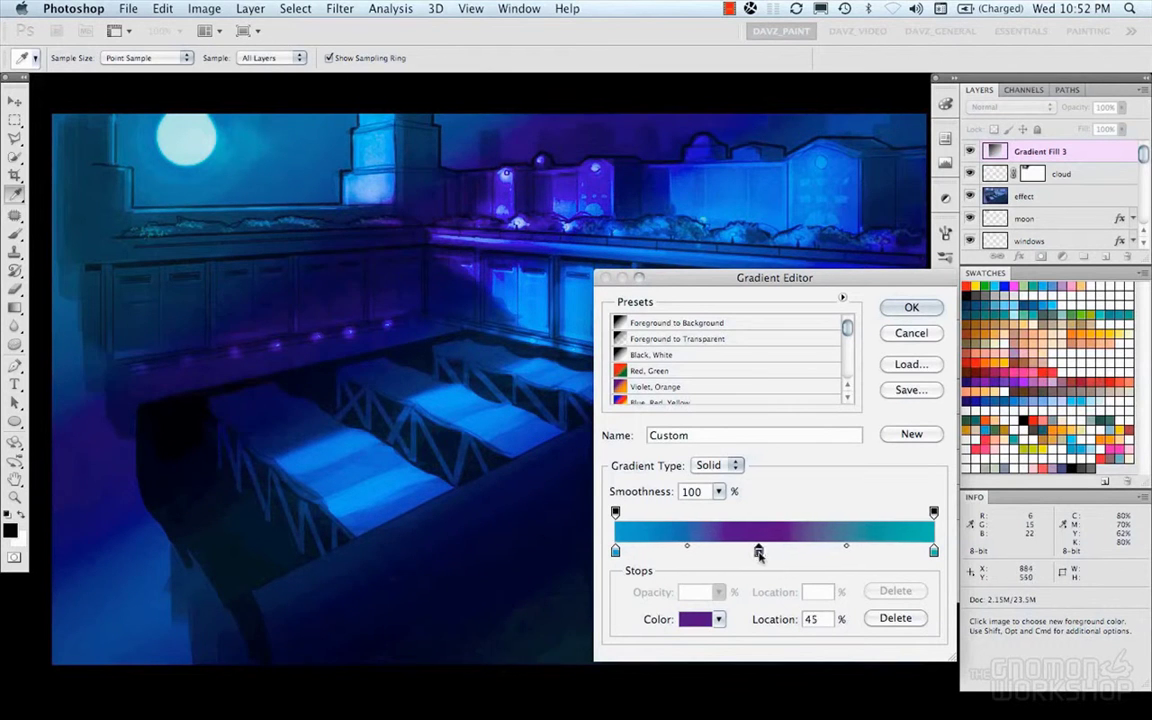
Step: Lower the new gradient fill layer's opacity to 39% and view the painting in full-screen mode
click(1121, 107)
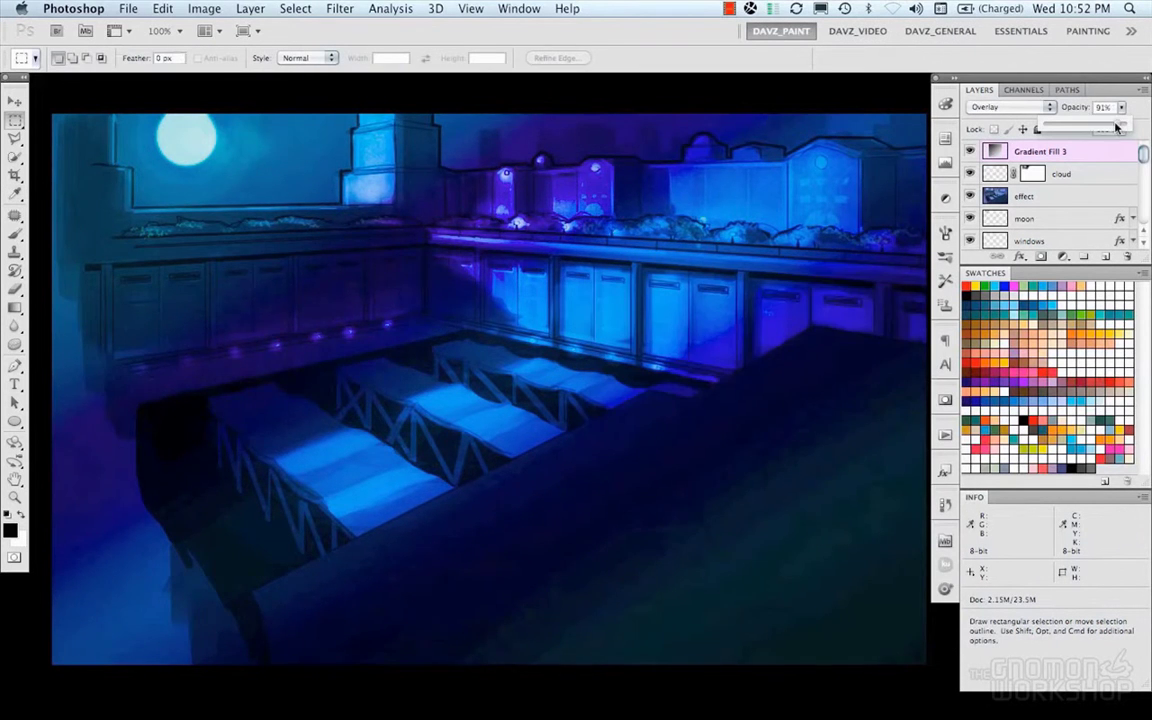
drag(1118, 127, 1080, 131)
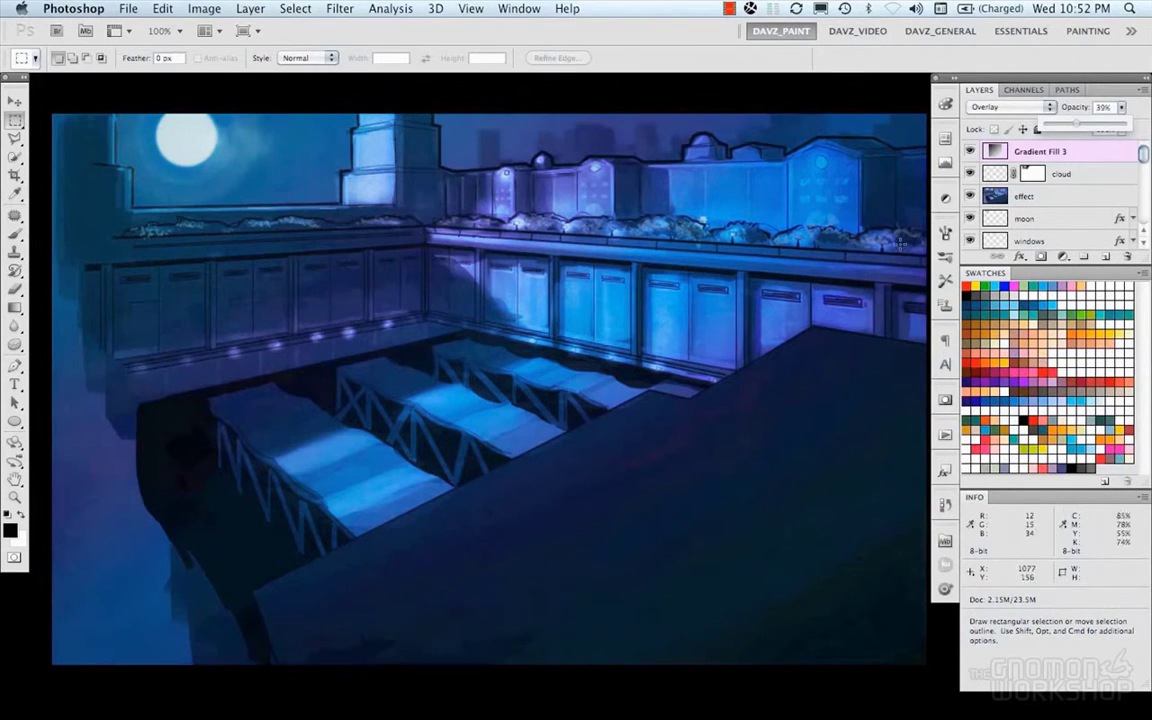
key(f)
drag(676, 338, 643, 342)
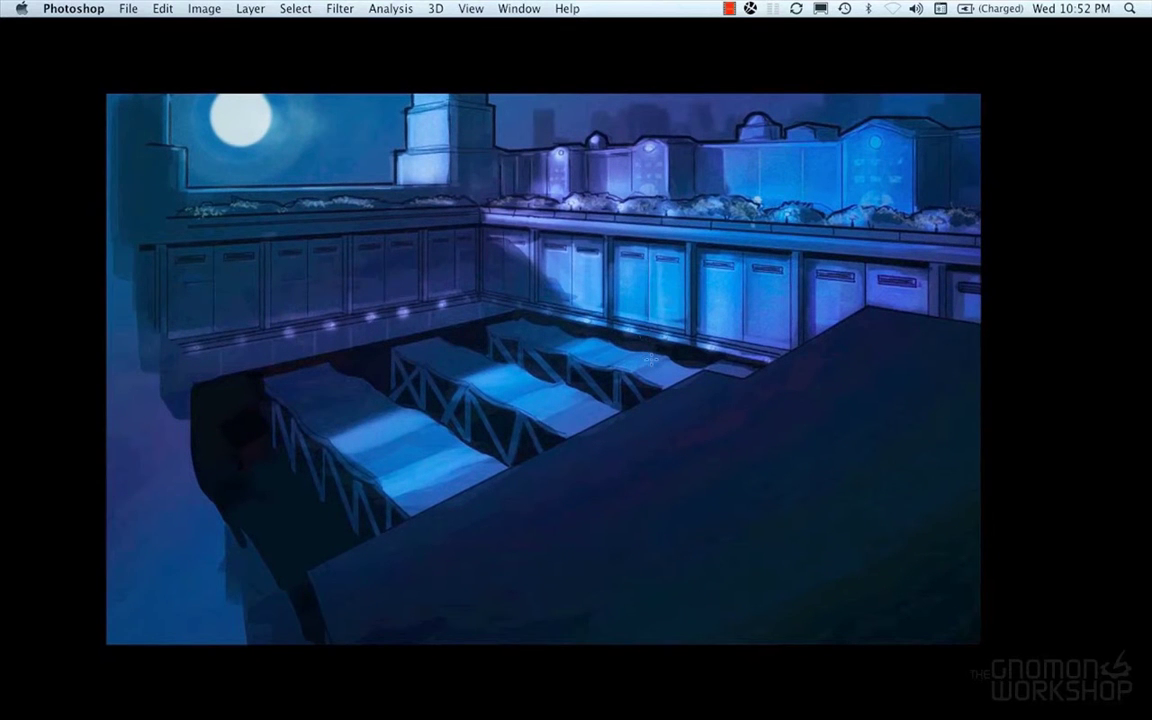